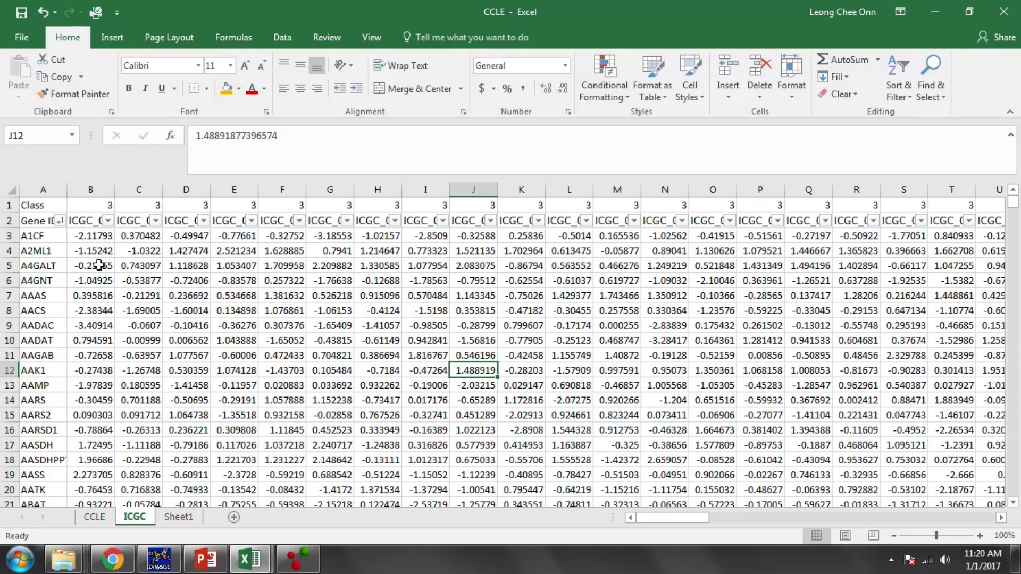
- Examine the full extent of the Gene ID column on the ICGC sheet, from first gene to last
left_click(99, 266)
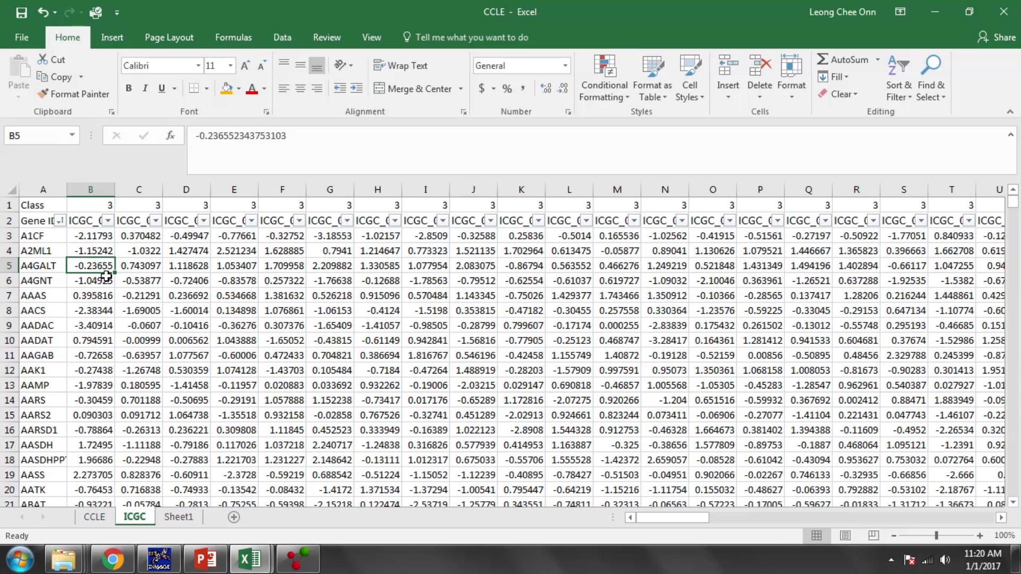
left_click(58, 246)
left_click(46, 236)
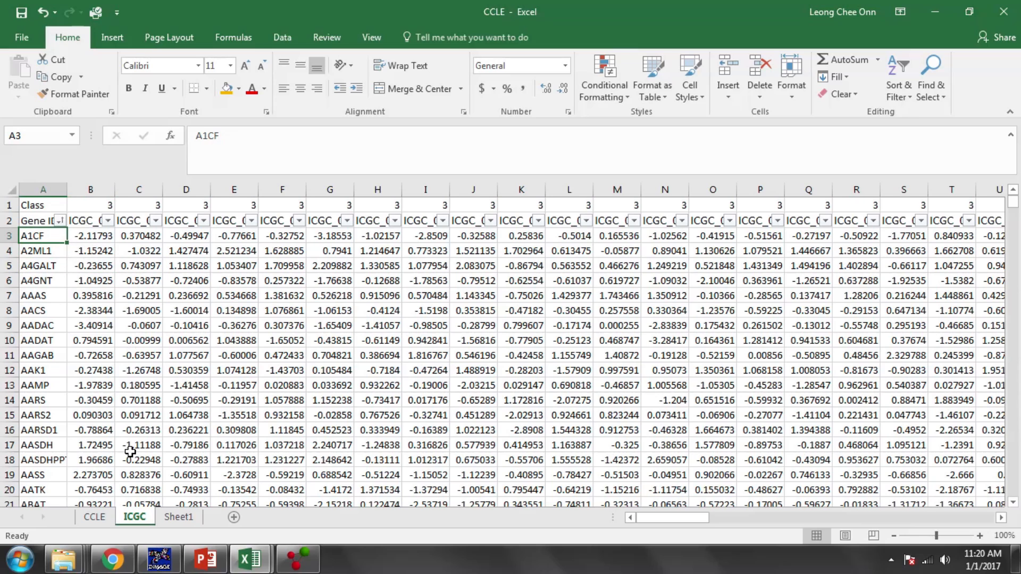
key("ctrl+shift+Down")
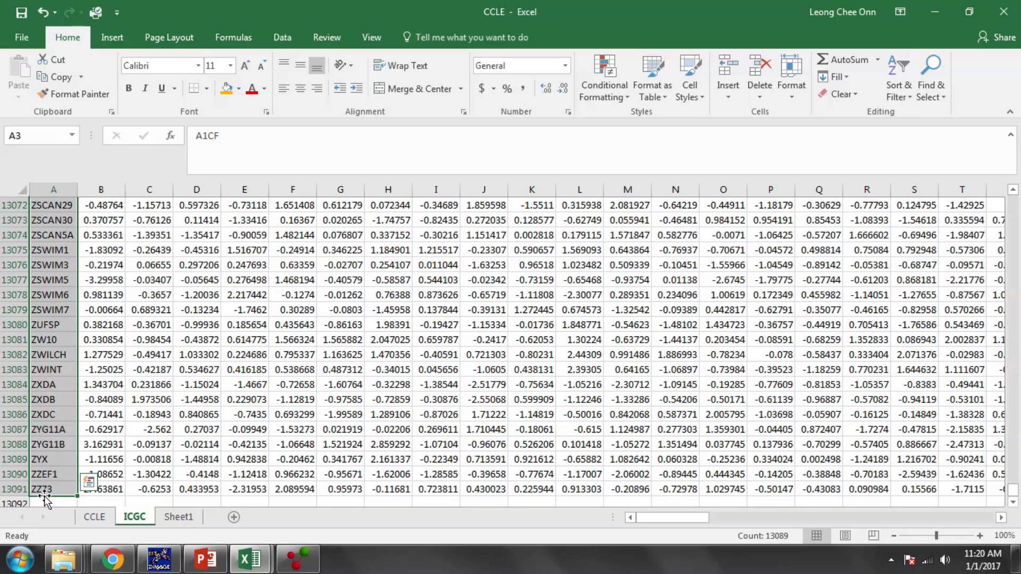
left_click(59, 416)
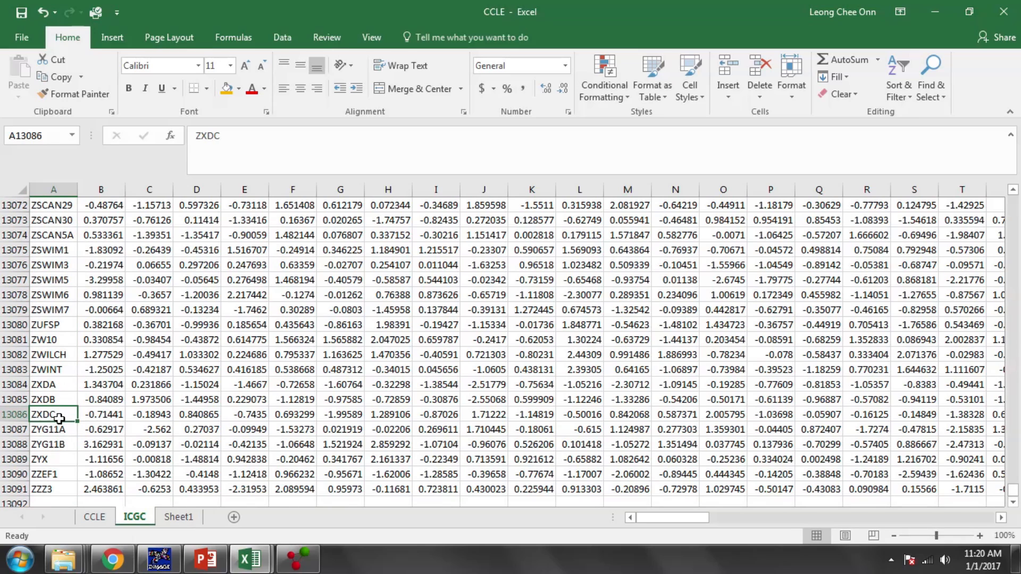
scroll(59, 419, "up", 6)
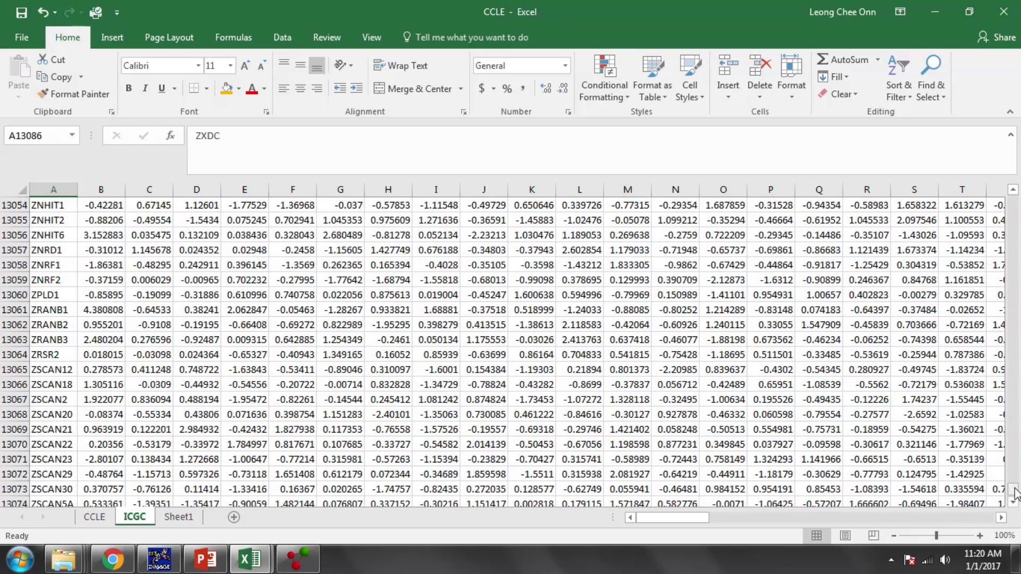
left_click_drag(1012, 496, 1012, 201)
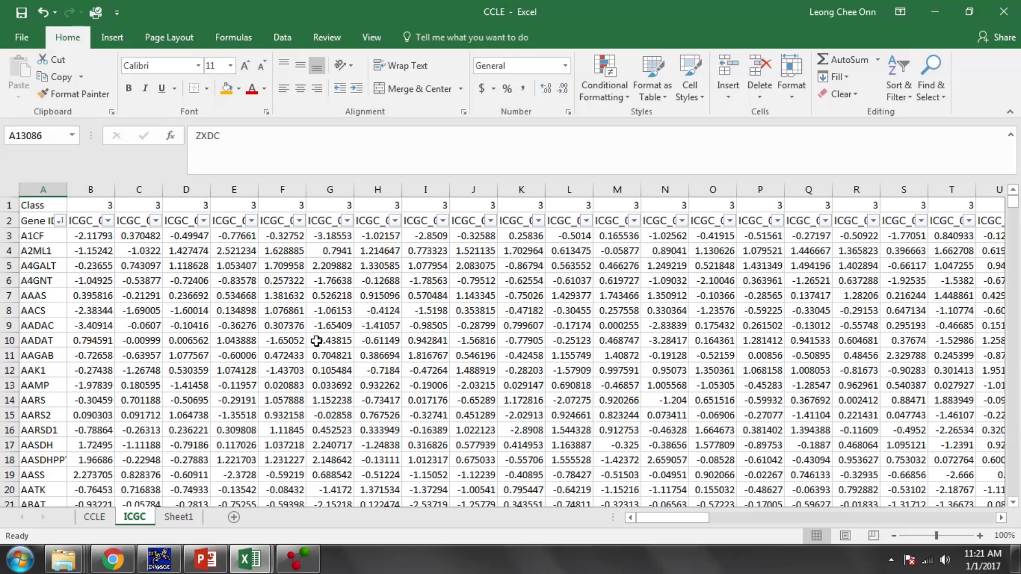
- Switch to the Analysis 20170405 workbook and review the subtype gene lists on the List (P<0.01, Z>1) sheet
left_click(251, 559)
left_click(325, 473)
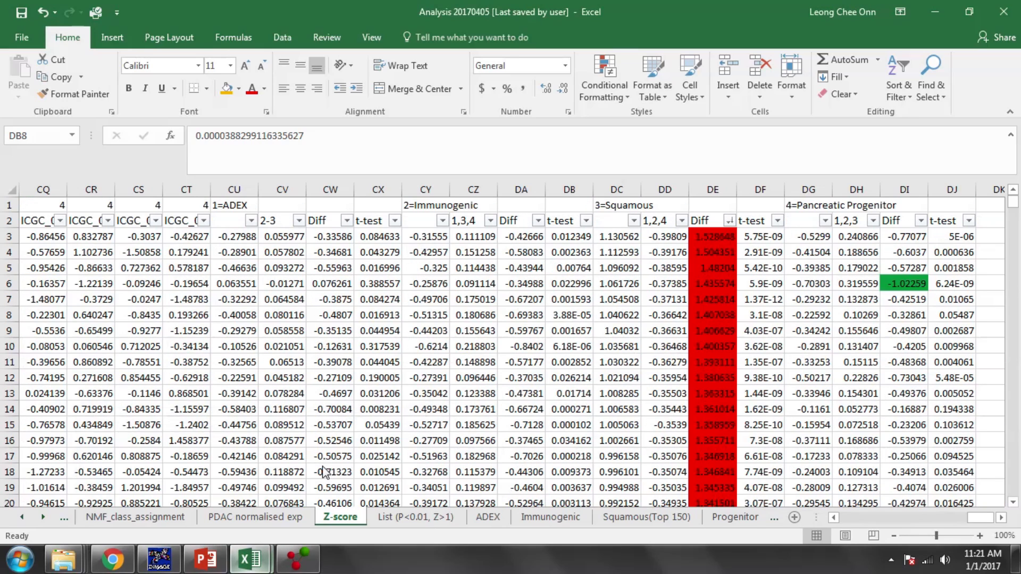
left_click(22, 517)
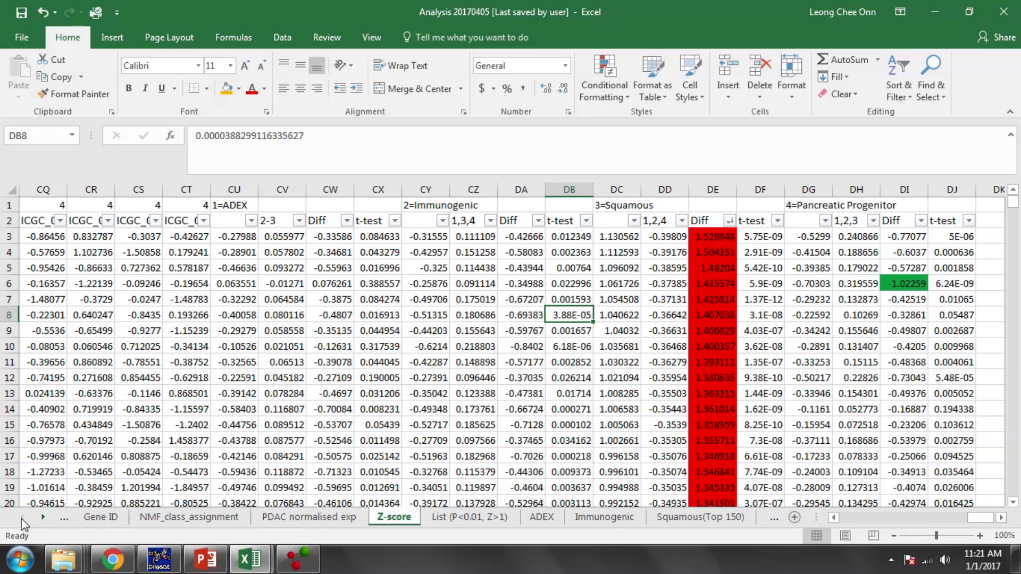
left_click(457, 522)
scroll(273, 479, "up", 5)
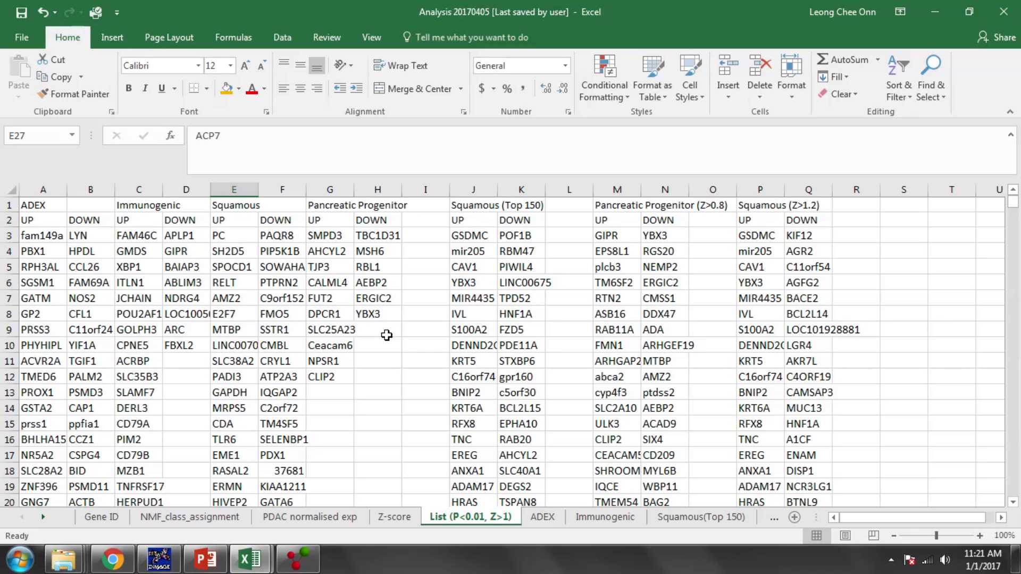
left_click(337, 374)
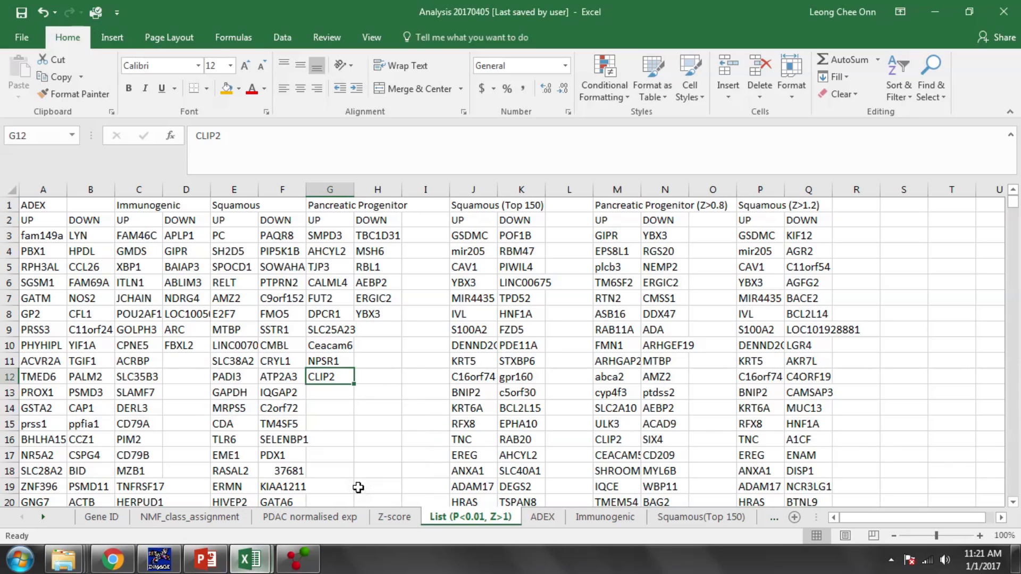
- Back in the CCLE workbook, copy all cell-line columns from MIAPACA2 to KLM1 on the CCLE sheet, headers and data, without the gene names
mouse_move(262, 562)
left_click(171, 497)
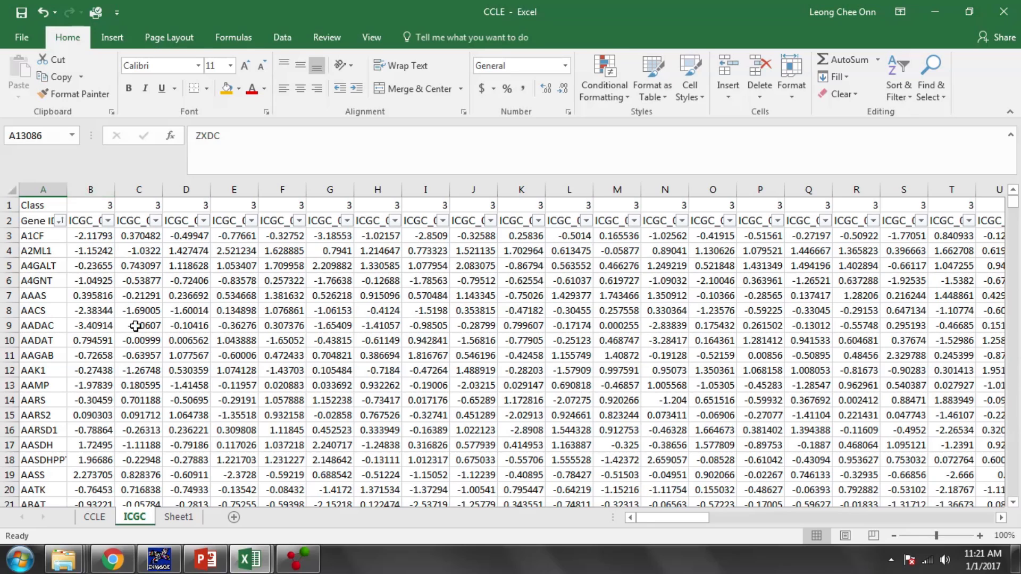
left_click(186, 415)
left_click(95, 517)
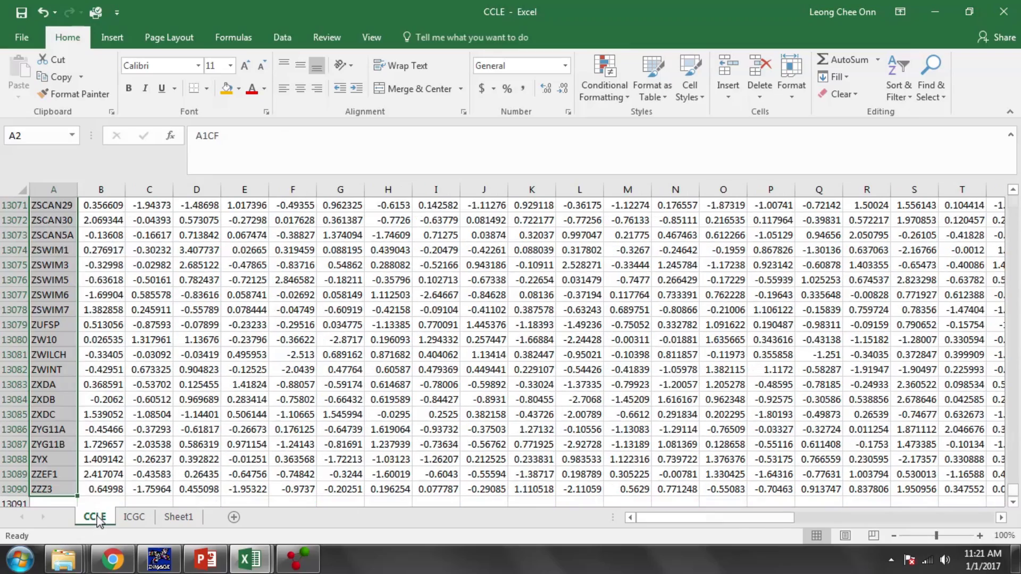
left_click_drag(1013, 500, 1013, 202)
left_click(713, 280)
left_click_drag(84, 200, 903, 202)
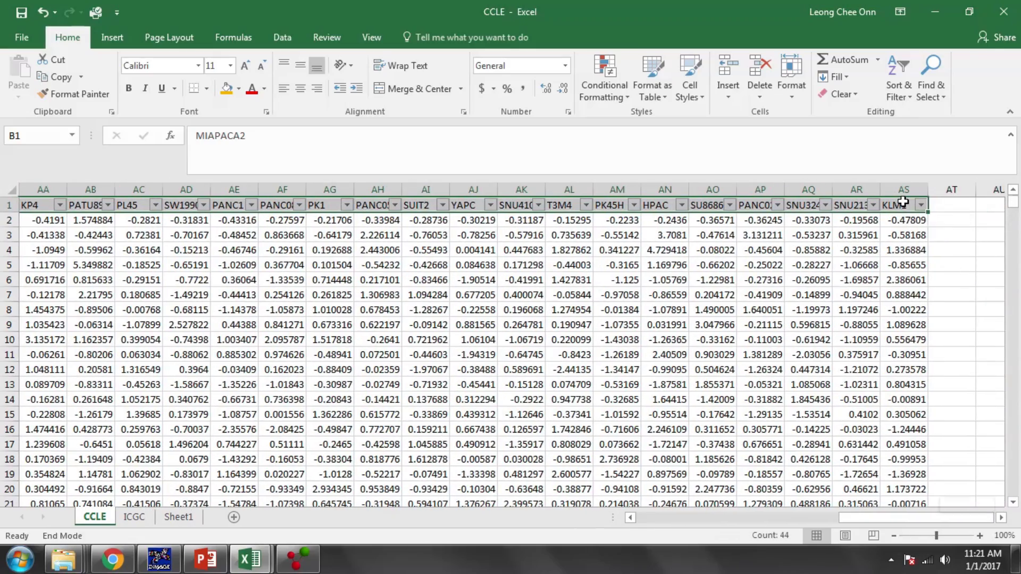
key("ctrl+shift+Down")
key("ctrl+c")
- Paste the copied cell-line data into the ICGC sheet beside the last ICGC sample, starting at CT2
left_click(134, 517)
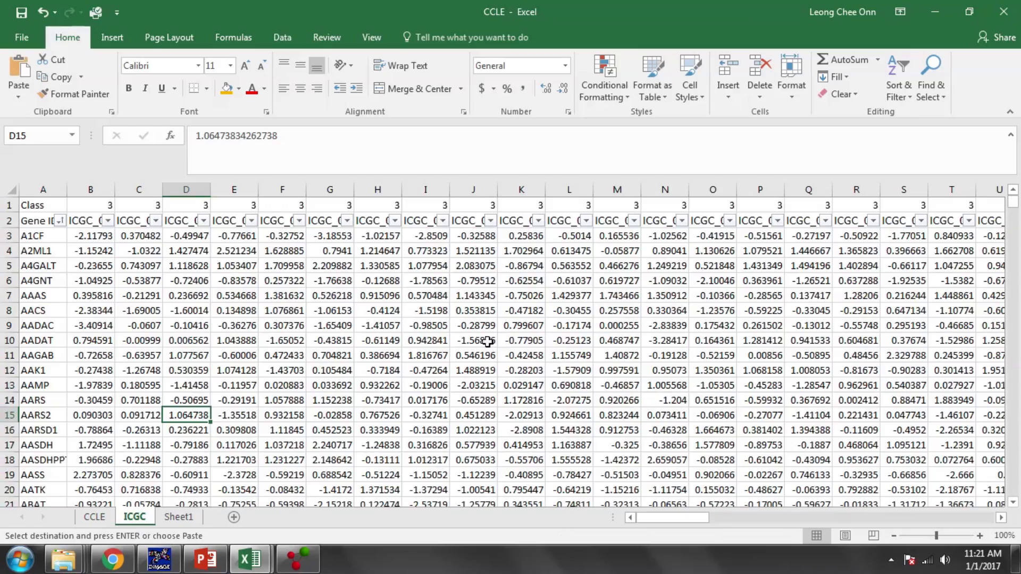
left_click_drag(706, 520, 917, 518)
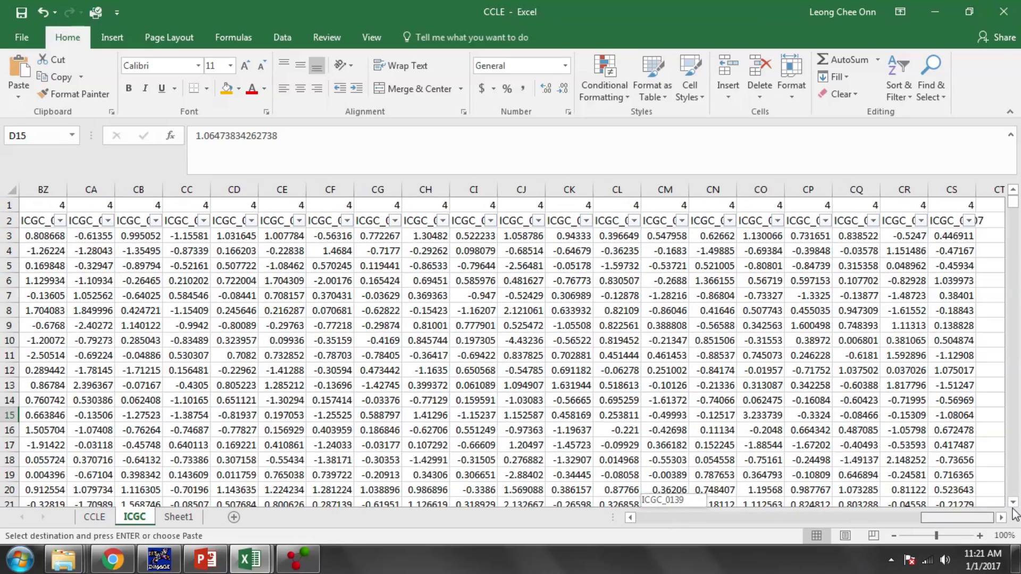
scroll(885, 382, "right", 3)
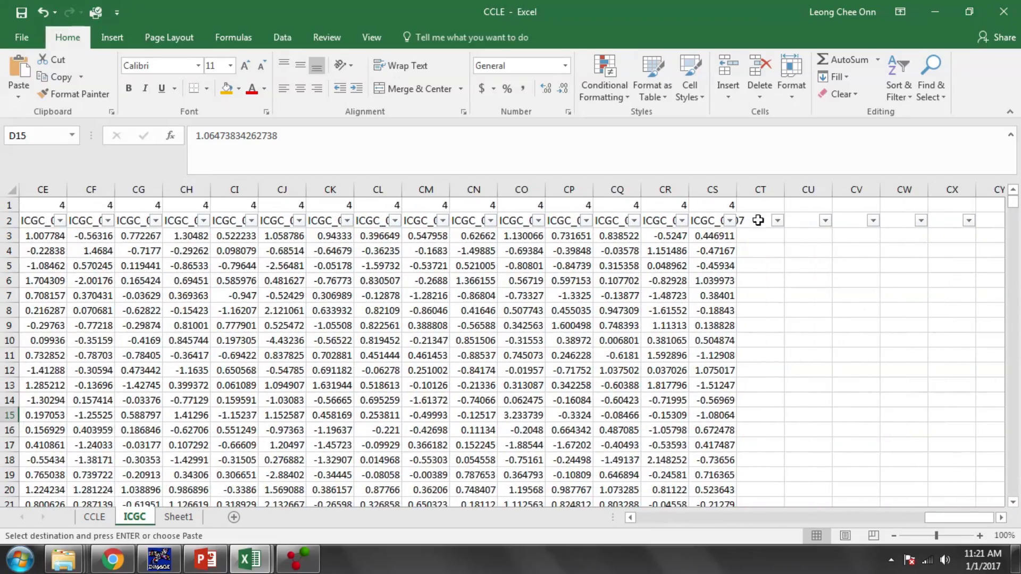
left_click(760, 220)
key("ctrl+v")
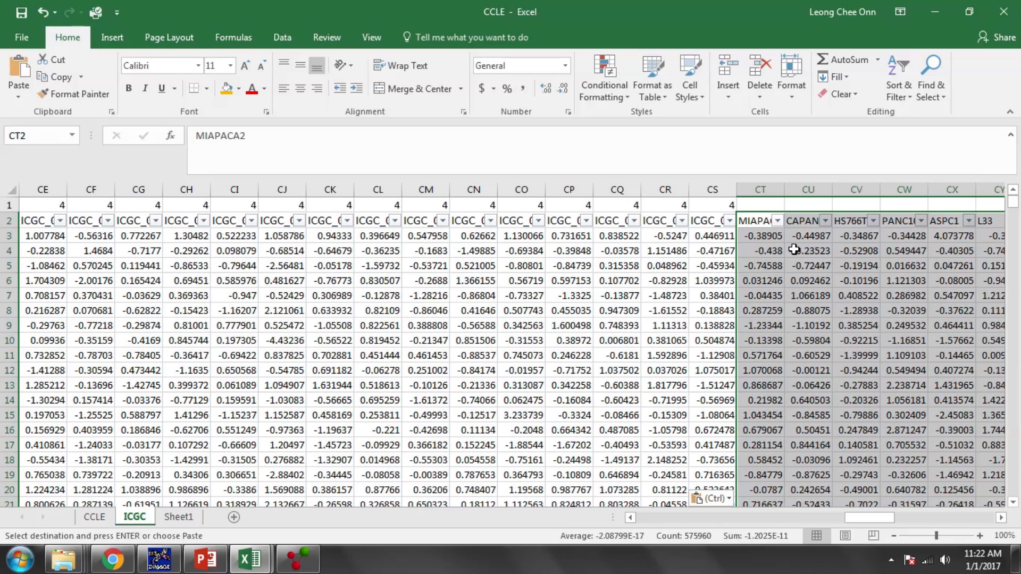
- Enter the class label CCLE in CT1 and copy it across row 1 above all the pasted cell-line columns
left_click(751, 206)
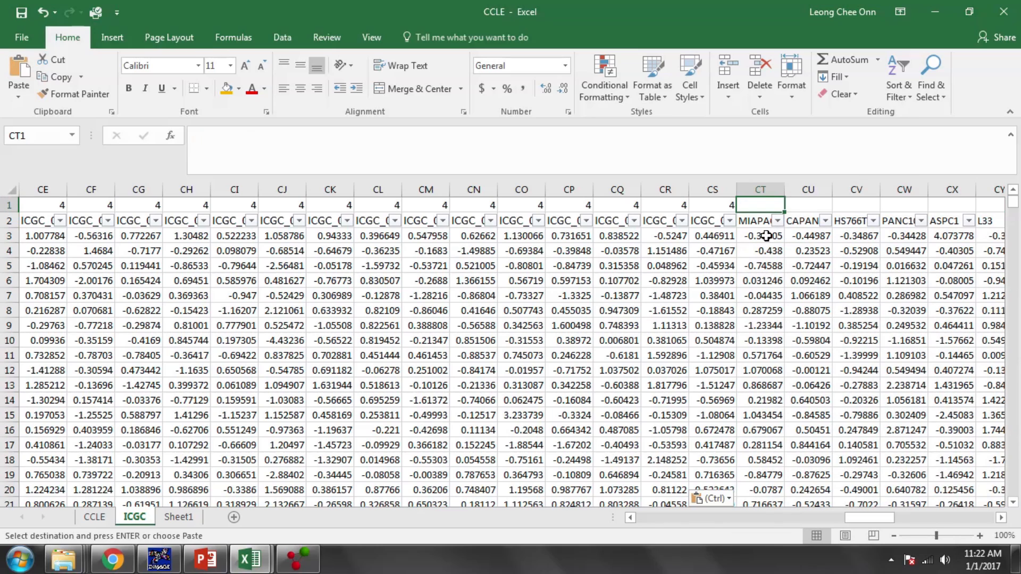
type("CCLE")
key("Return")
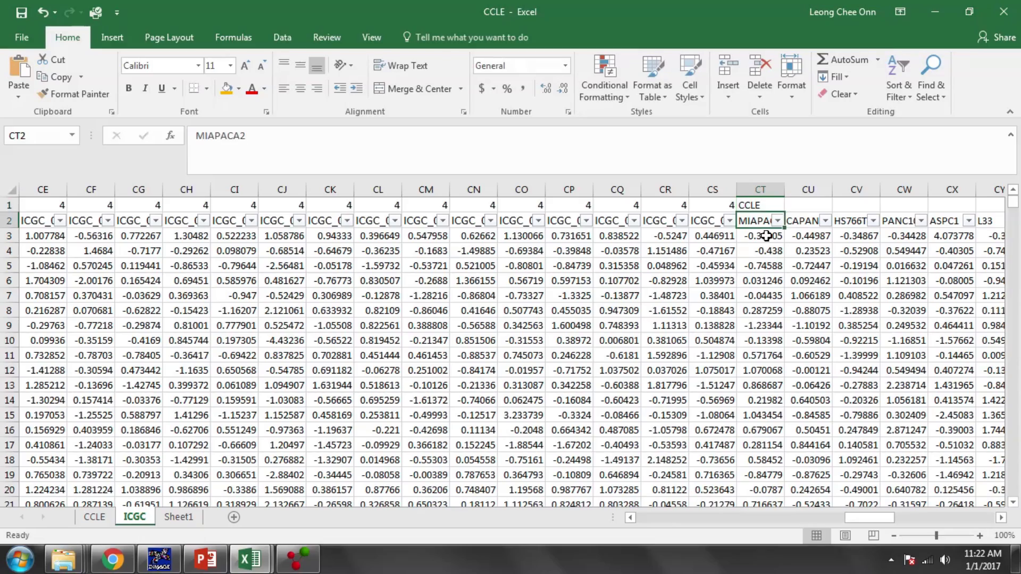
key("Up")
key("ctrl+c")
key("shift+Right")
key("shift+Right")
key("shift+Right")
key("shift+Right")
key("shift+Right")
key("shift+Right")
key("shift+Right")
key("shift+Right")
key("shift+Right")
key("shift+Right")
key("shift+Right")
key("shift+Right")
key("shift+Right")
key("shift+Right")
key("shift+Right")
key("shift+Right")
key("shift+Right")
key("shift+Right")
key("shift+Right")
key("shift+Right")
key("shift+Right")
key("shift+Right")
key("shift+Right")
key("shift+Right")
key("shift+Right")
key("shift+Right")
key("shift+Right")
key("shift+Right")
key("shift+Right")
key("shift+Right")
key("shift+Right")
key("shift+Right")
key("shift+Right")
key("shift+Right")
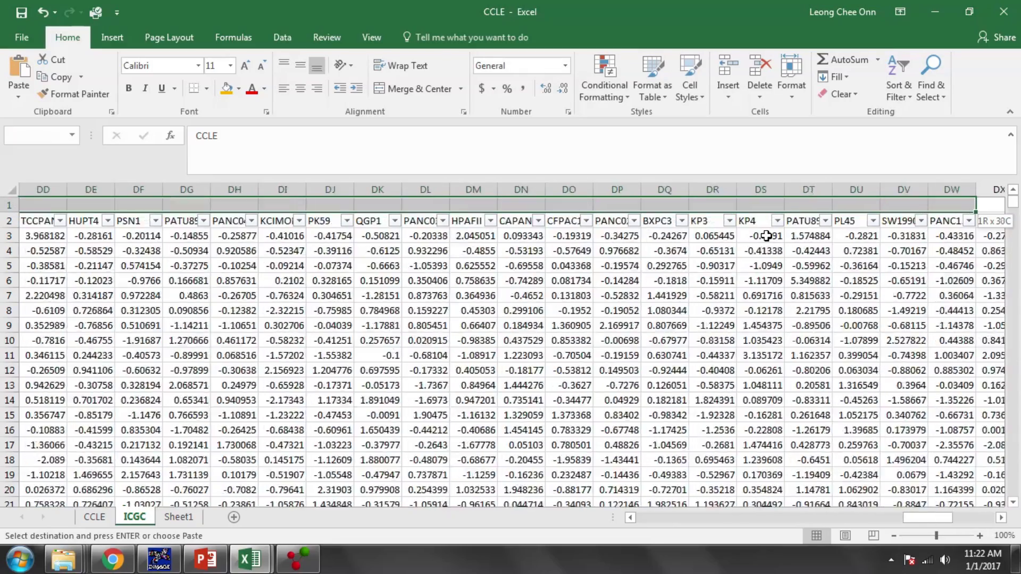
key("shift+Right")
key("shift+Right")
key("shift+Right")
key("shift+Right")
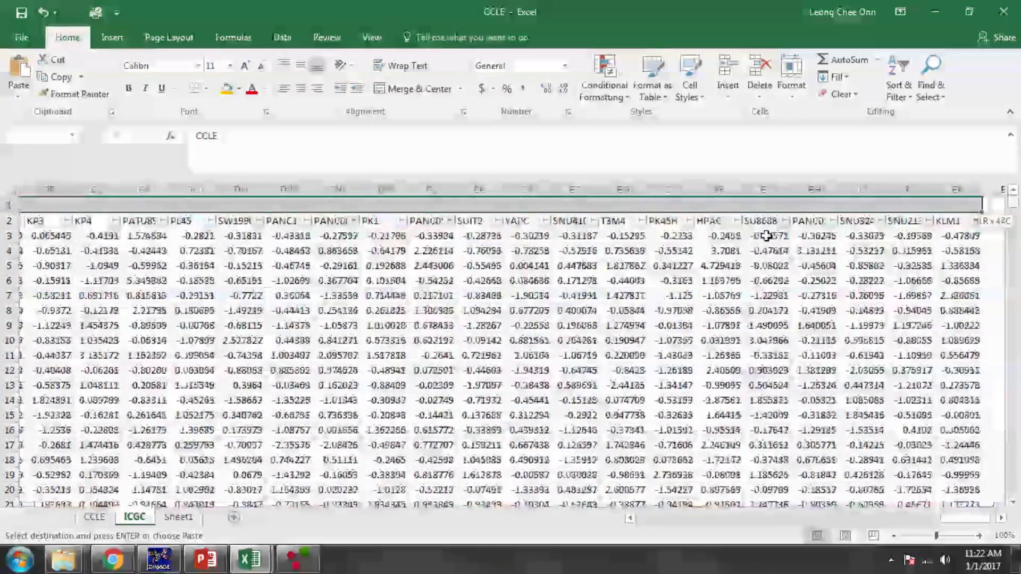
key("Return")
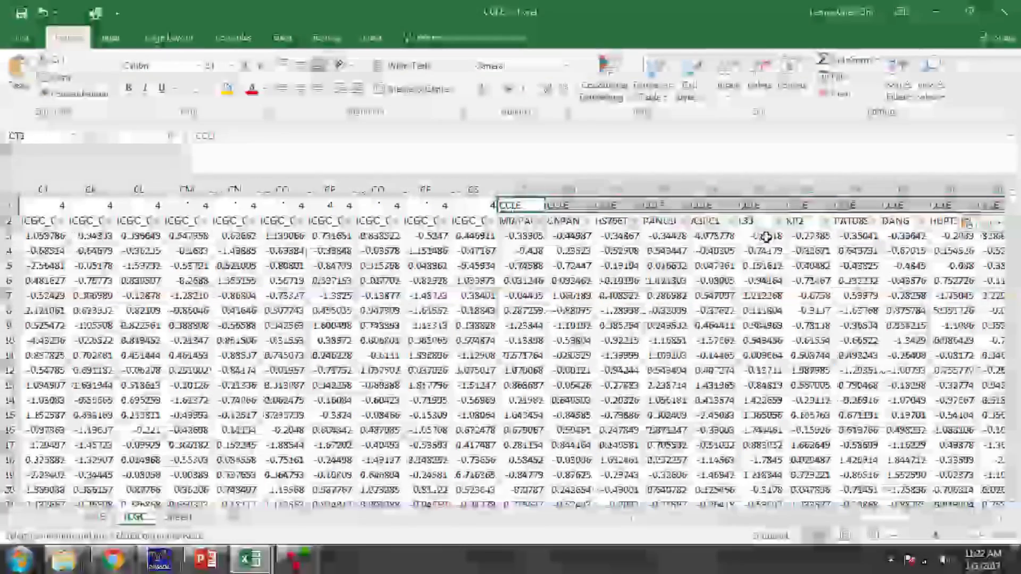
- Insert an empty column between the Gene ID column and the first ICGC sample column
left_click(622, 295)
left_click(792, 520)
left_click_drag(856, 519, 639, 518)
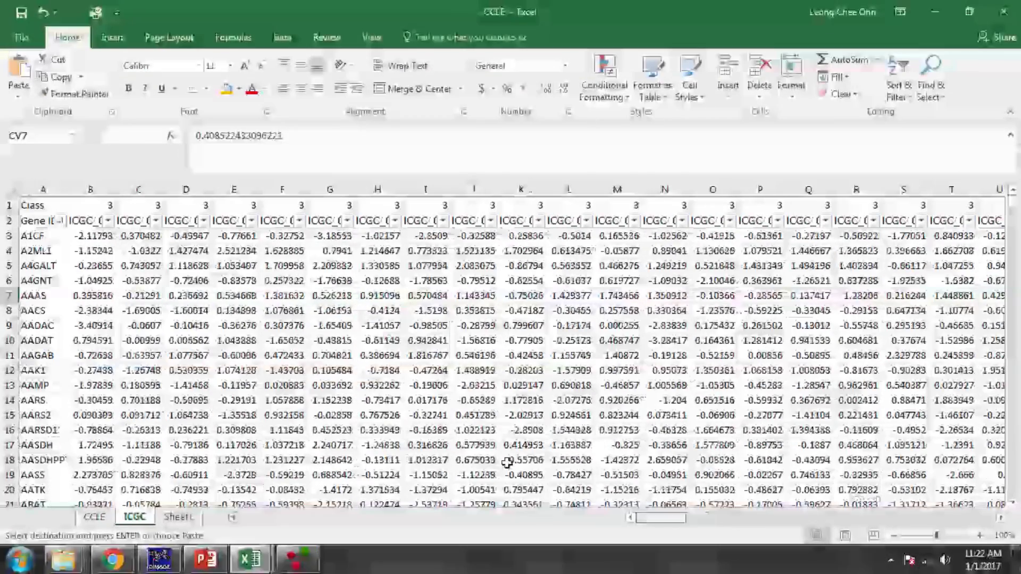
left_click(92, 189)
right_click(93, 191)
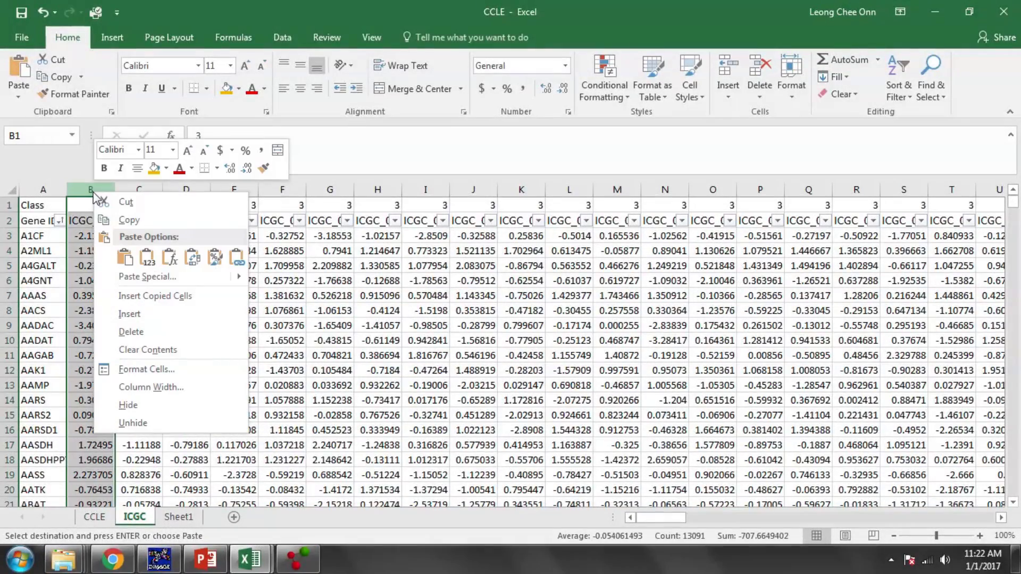
left_click(128, 314)
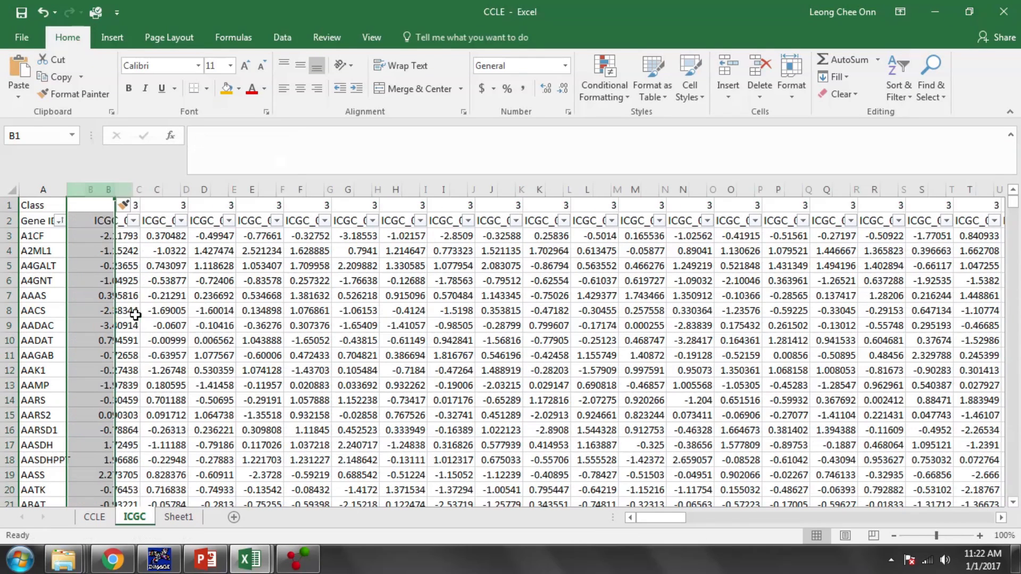
- In B3, enter a COUNTIF of A3 over columns A:H of the List (P<0.01, Z>1) sheet in the Analysis 20170405 workbook
left_click(80, 236)
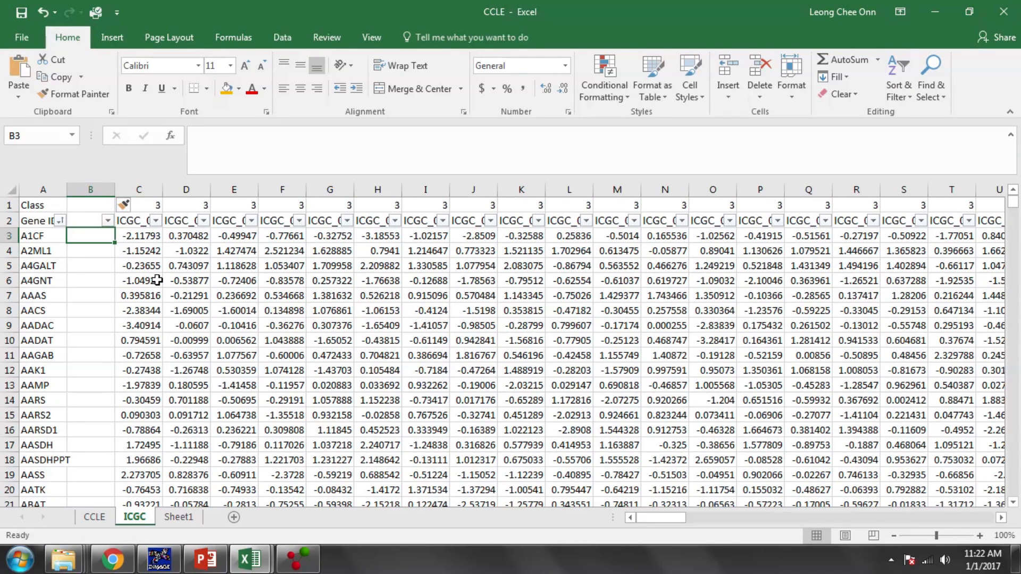
type("=countif(")
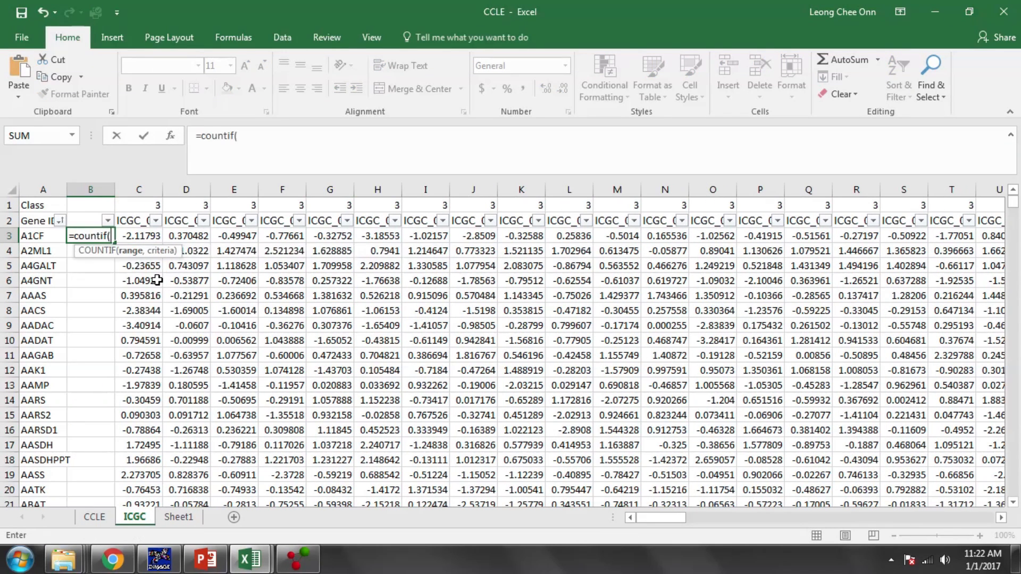
mouse_move(250, 560)
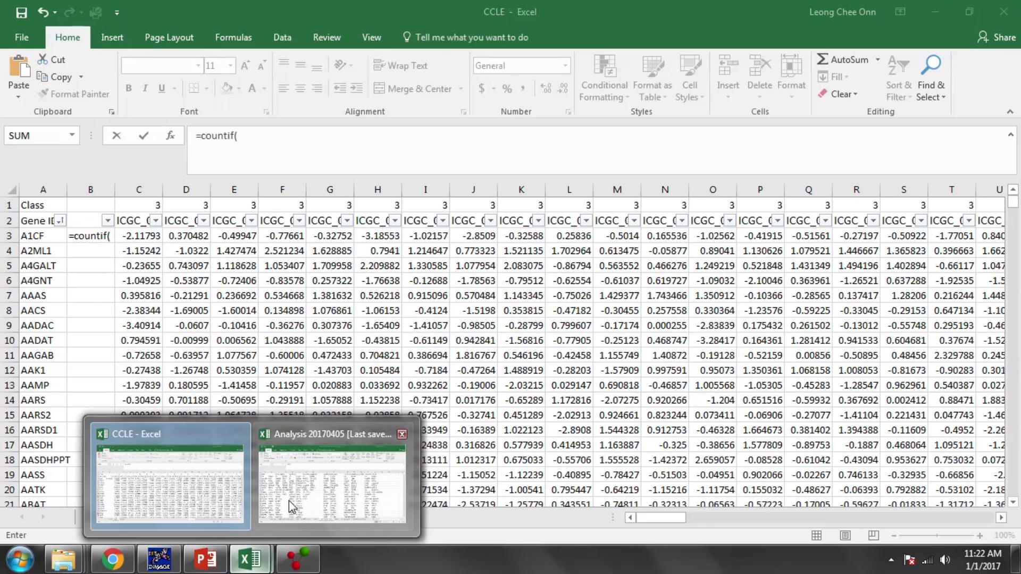
left_click(298, 479)
left_click_drag(48, 190, 382, 189)
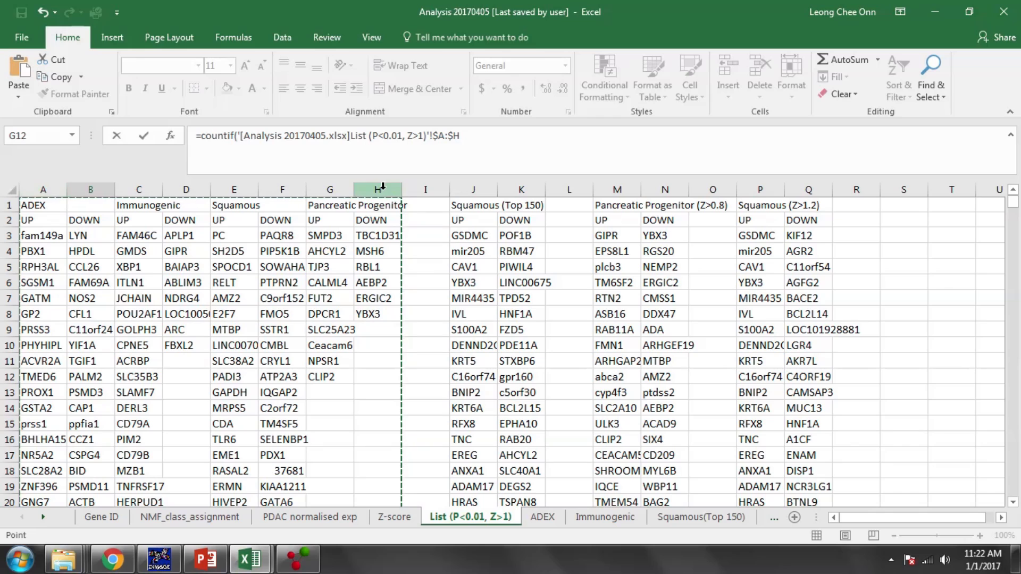
left_click(475, 134)
type(",")
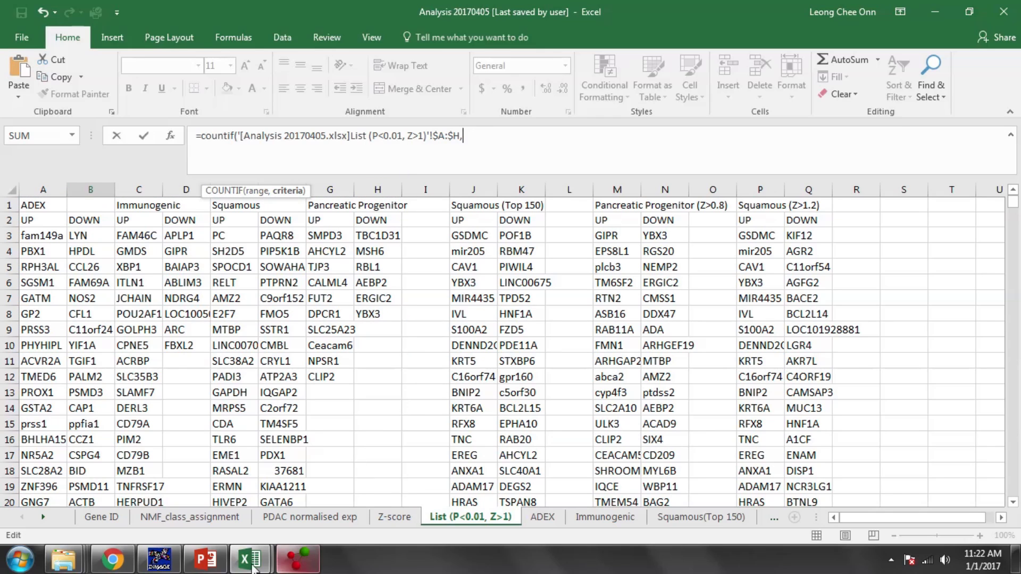
mouse_move(242, 559)
left_click(170, 476)
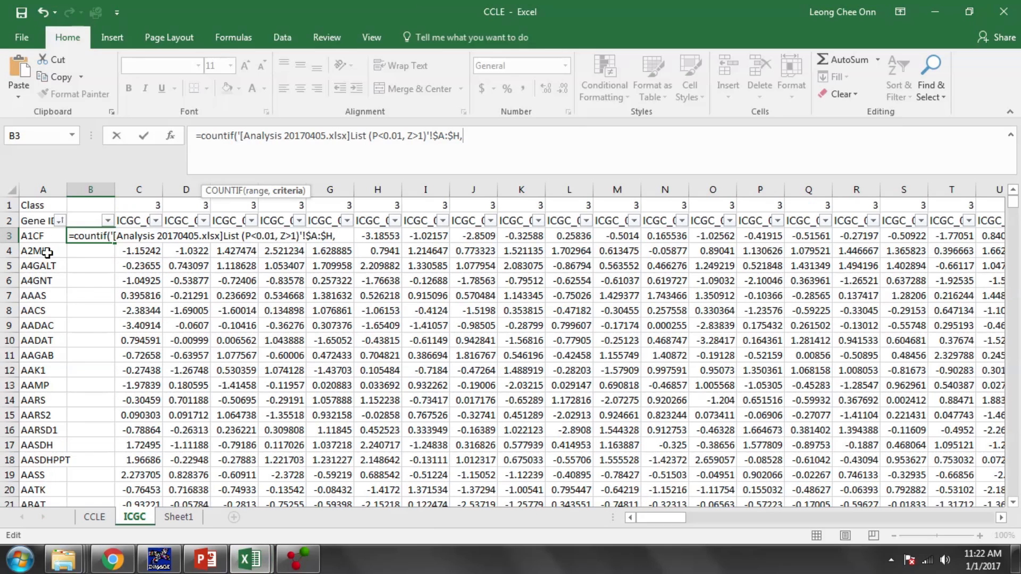
left_click(44, 237)
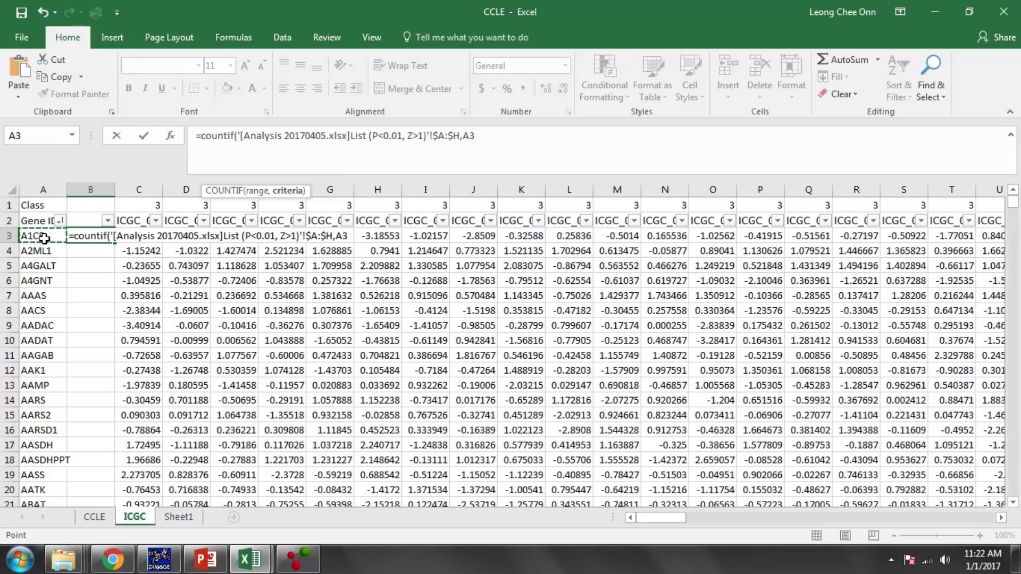
key("Return")
- Copy the COUNTIF formula from B3 down column B to the last gene in row 13091
key("Up")
key("ctrl+c")
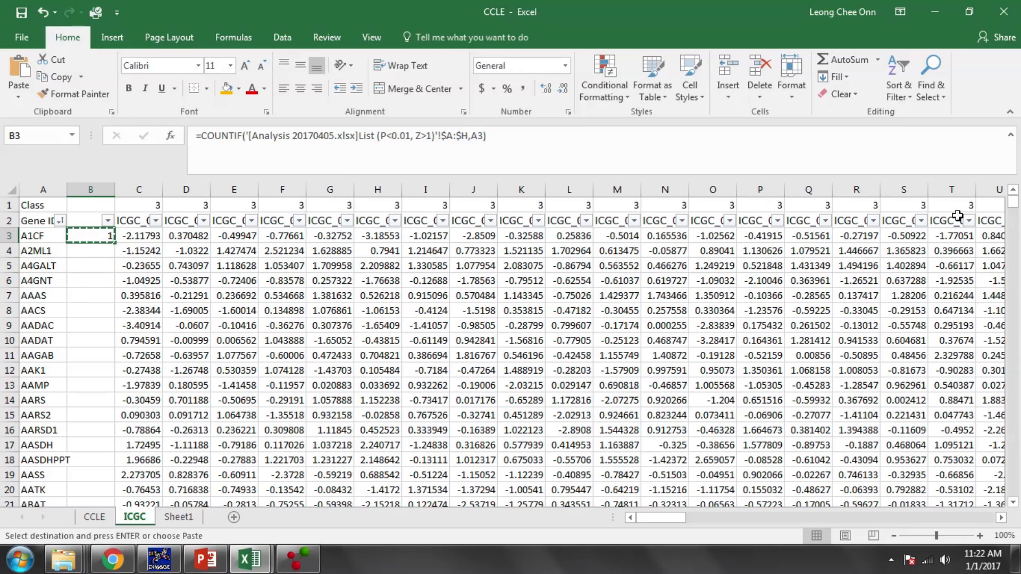
left_click_drag(1012, 202, 1012, 505)
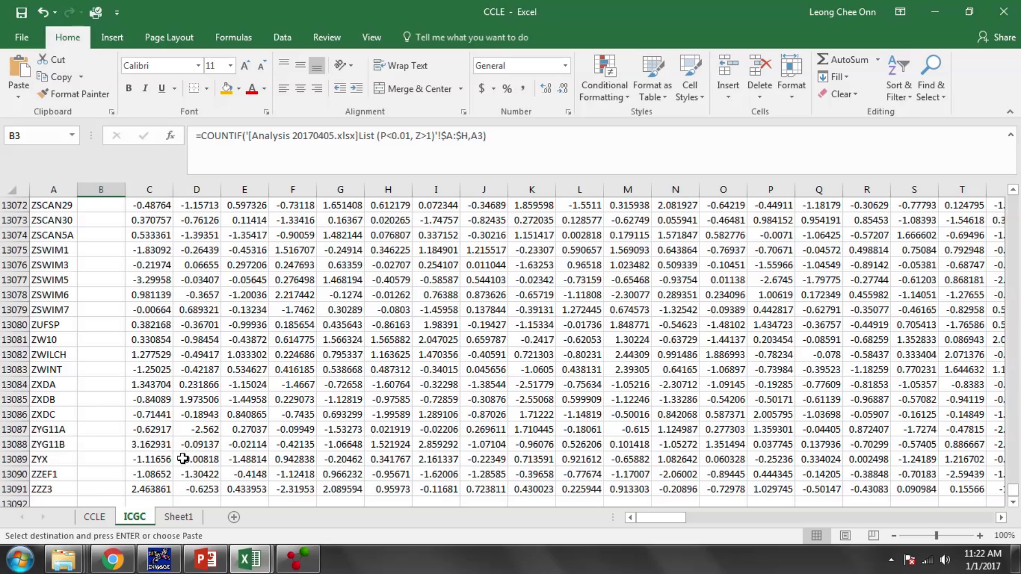
left_click(98, 487, "shift")
key("ctrl+v")
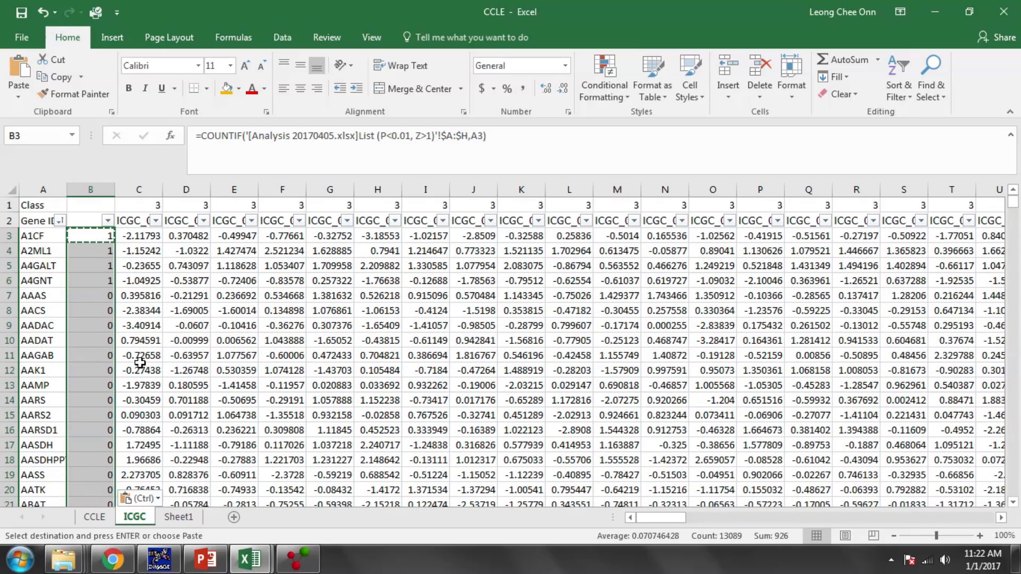
- Search the List (P<0.01, Z>1) sheet of the Analysis 20170405 workbook for gene A1CF and check which subtype columns contain it
left_click(121, 339)
left_click(40, 239)
key("ctrl+c")
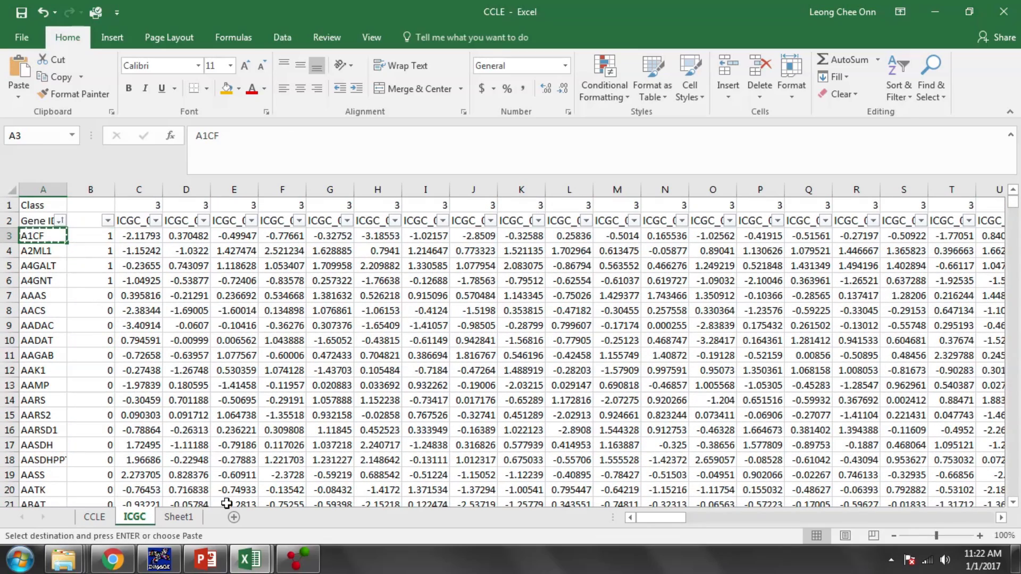
mouse_move(249, 558)
left_click(314, 504)
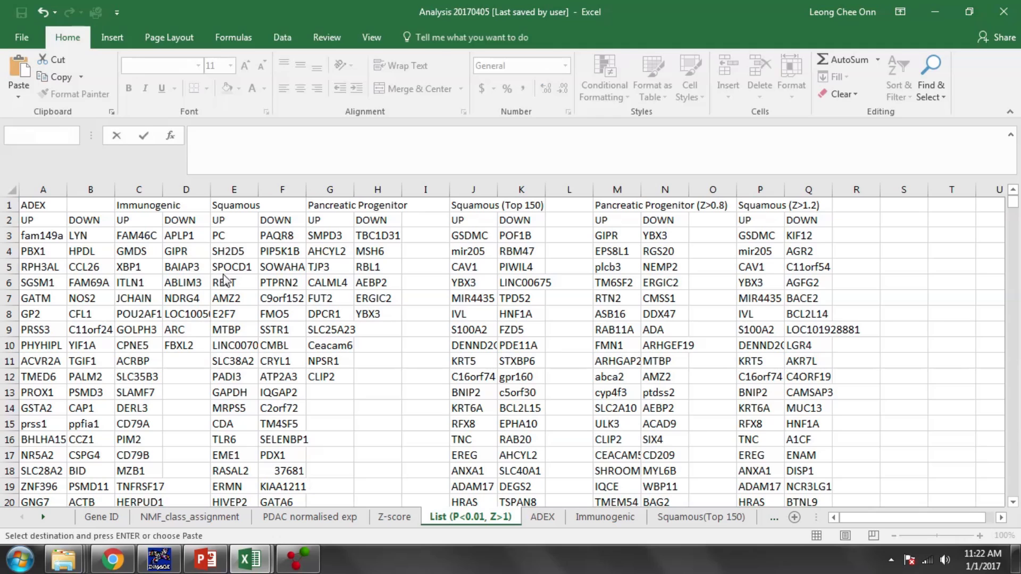
left_click(234, 266)
left_click(917, 100)
left_click(916, 112)
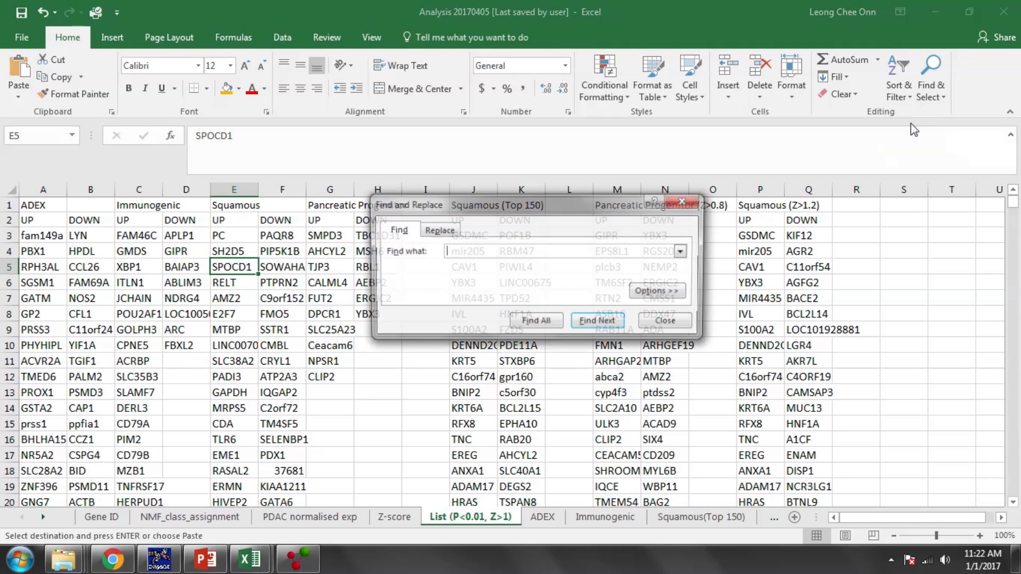
type("A1CF")
left_click(598, 323)
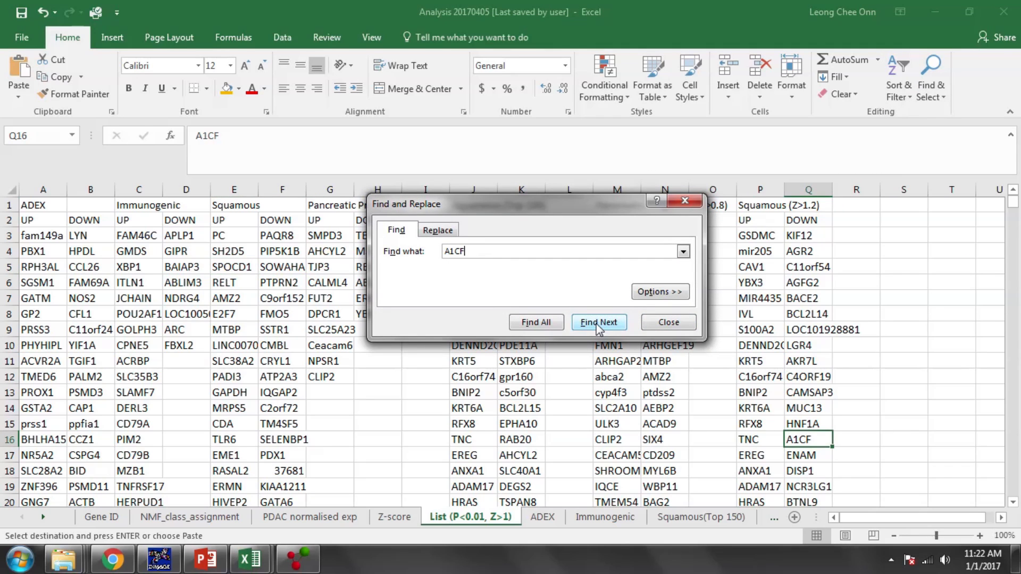
left_click(598, 322)
left_click(599, 323)
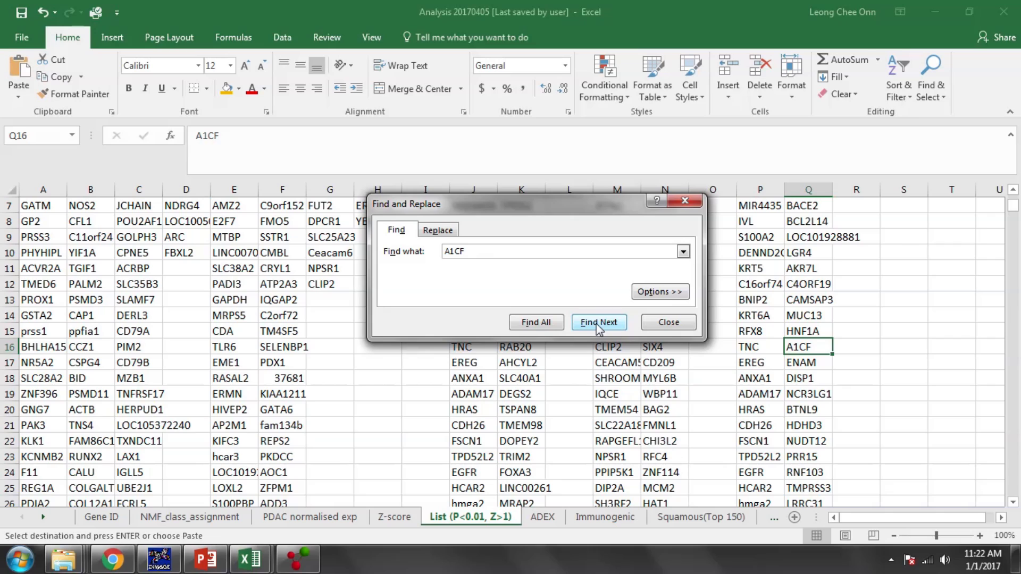
left_click(598, 323)
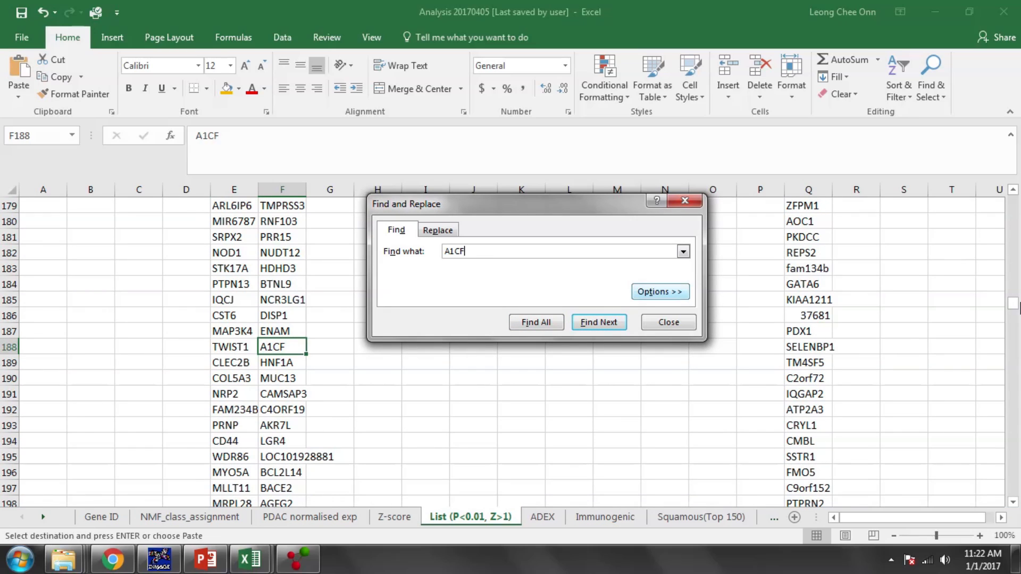
left_click_drag(1013, 303, 1013, 184)
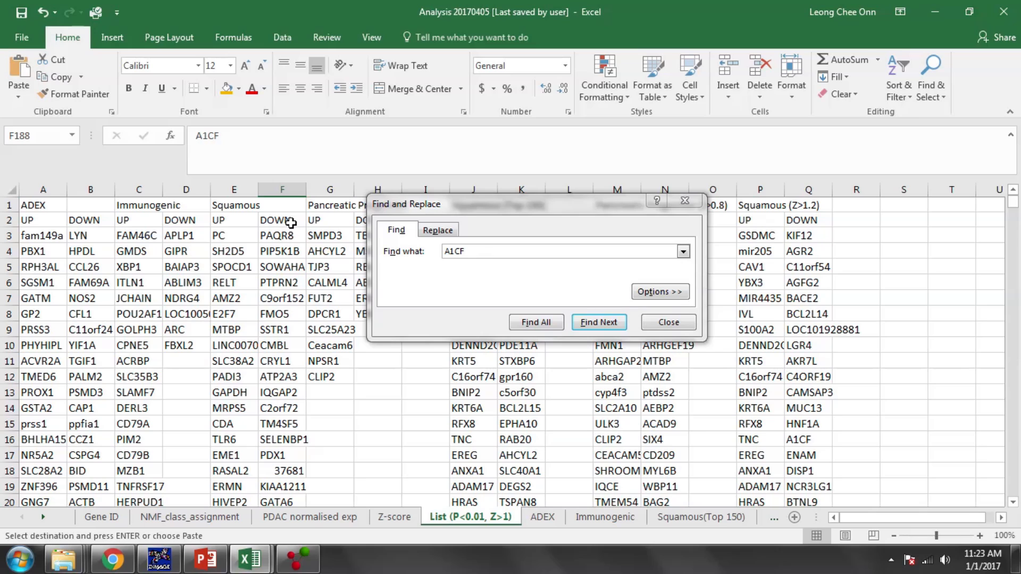
- Return to the CCLE workbook, close the search, and examine the COUNTIF results in column B down to the last gene
left_click(249, 559)
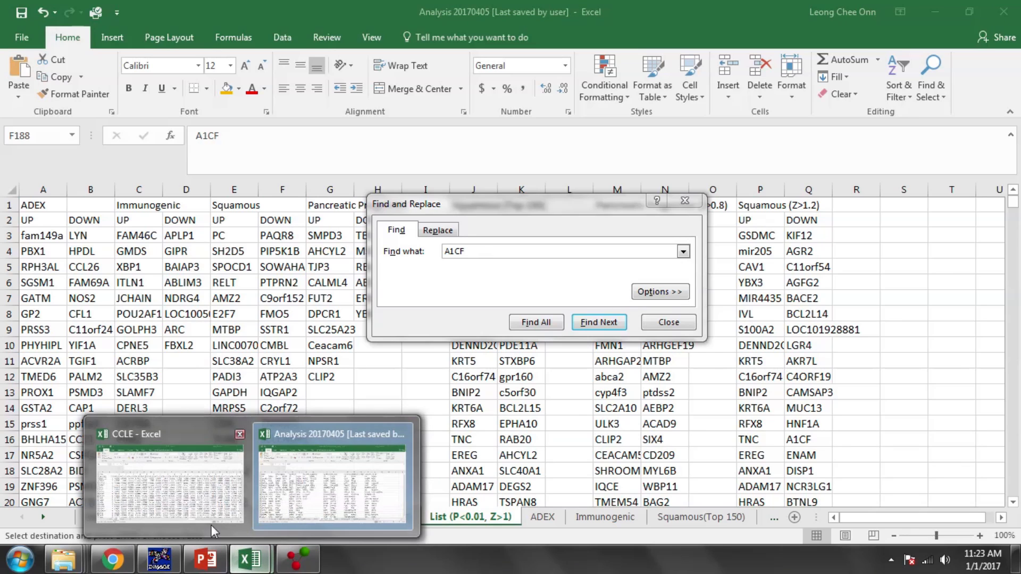
left_click(183, 489)
left_click(36, 295)
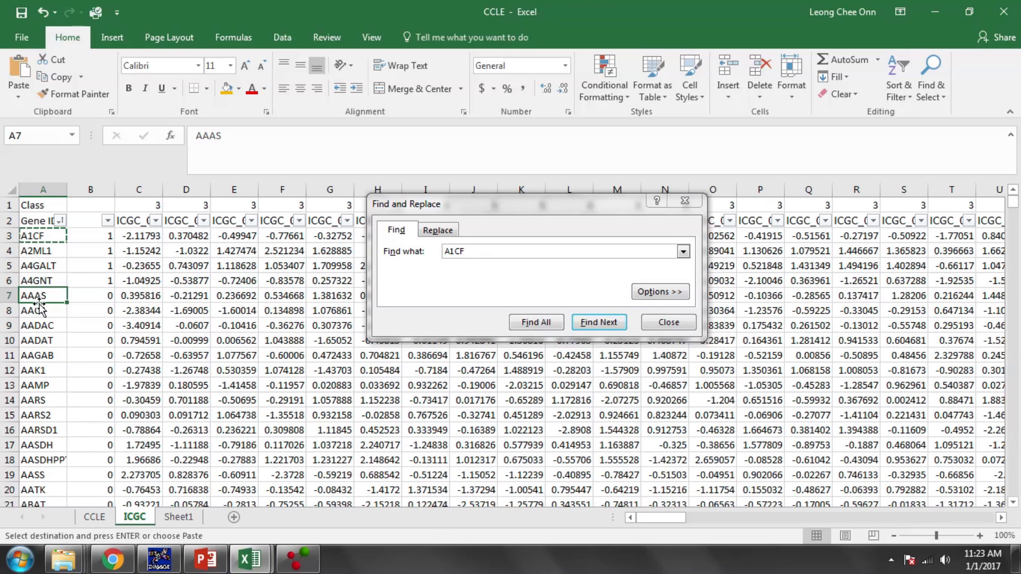
left_click(674, 323)
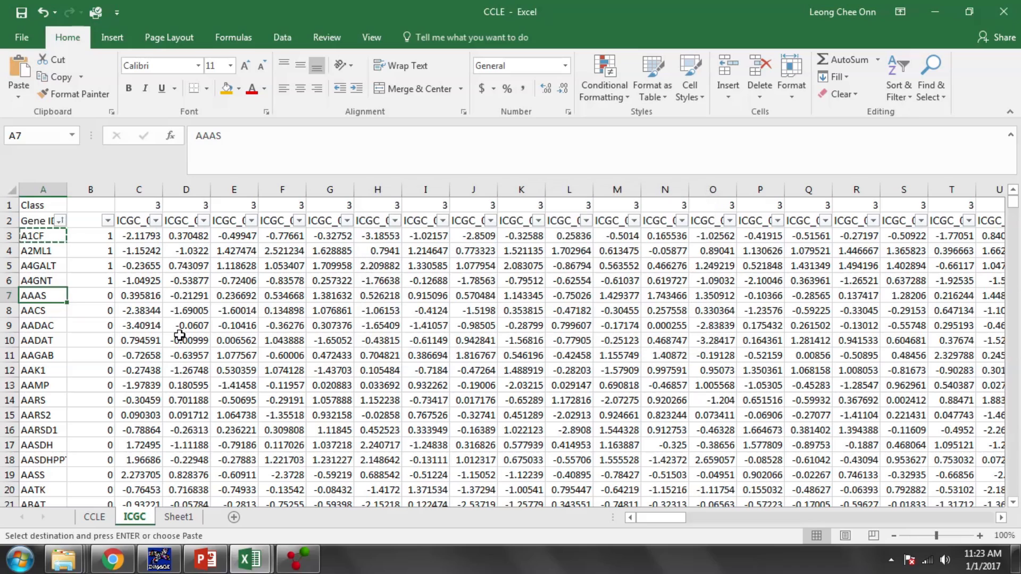
left_click(180, 335)
left_click(104, 240)
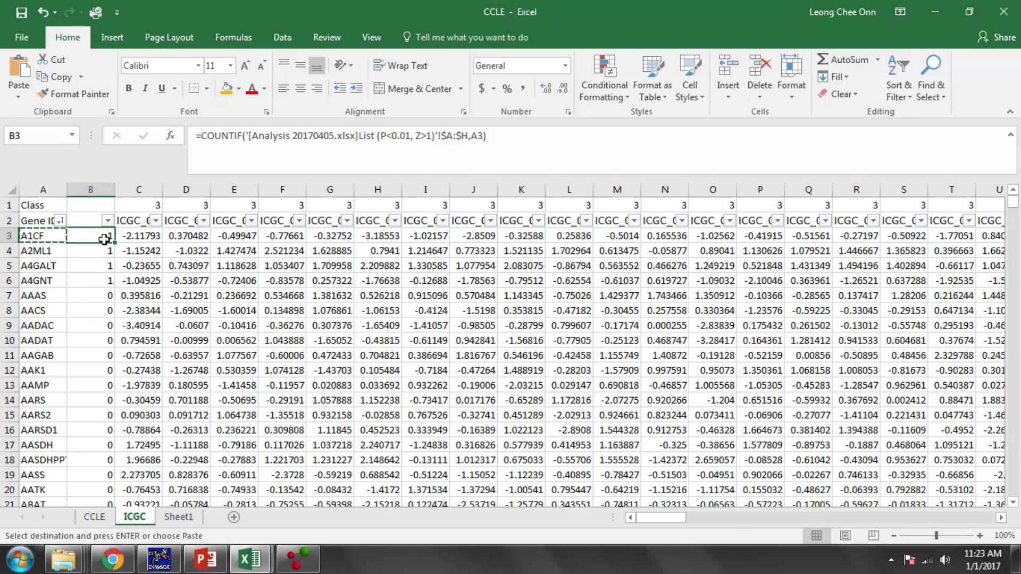
double_click(104, 240, "shift")
left_click(245, 310)
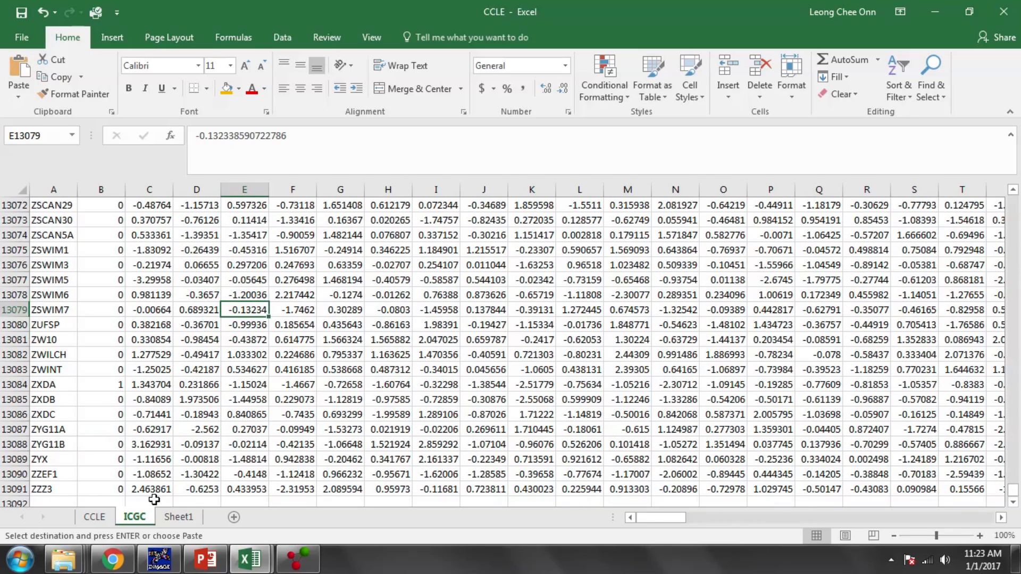
- Create a copy of the ICGC sheet within the CCLE.xlsx workbook
right_click(137, 525)
left_click(172, 416)
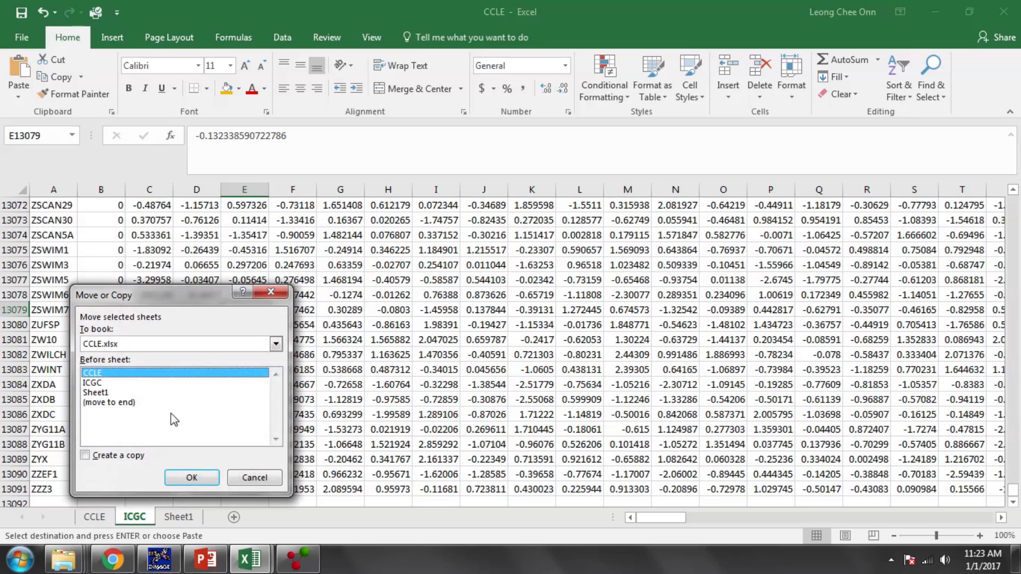
left_click(113, 459)
left_click(165, 343)
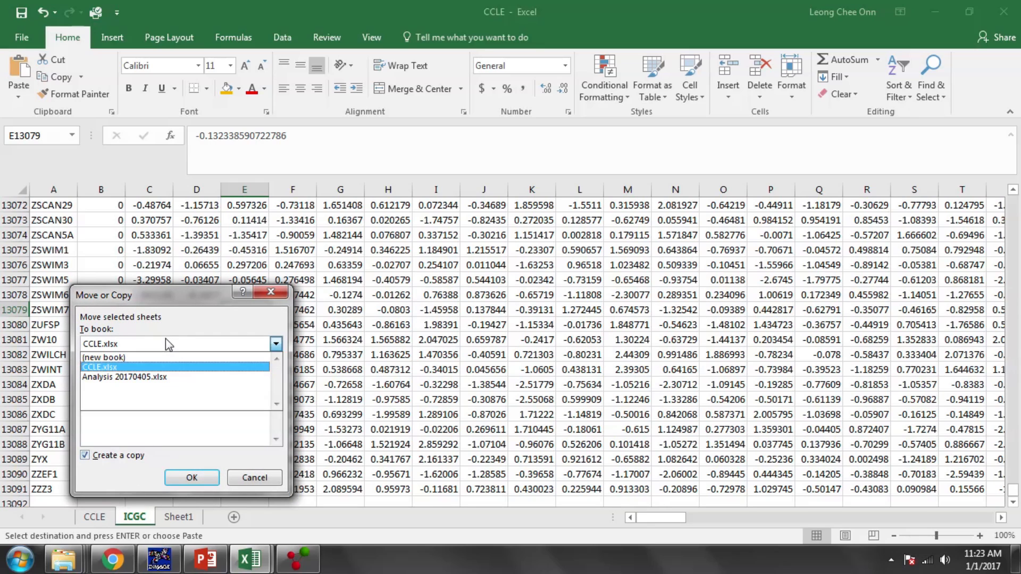
left_click(117, 371)
left_click(192, 477)
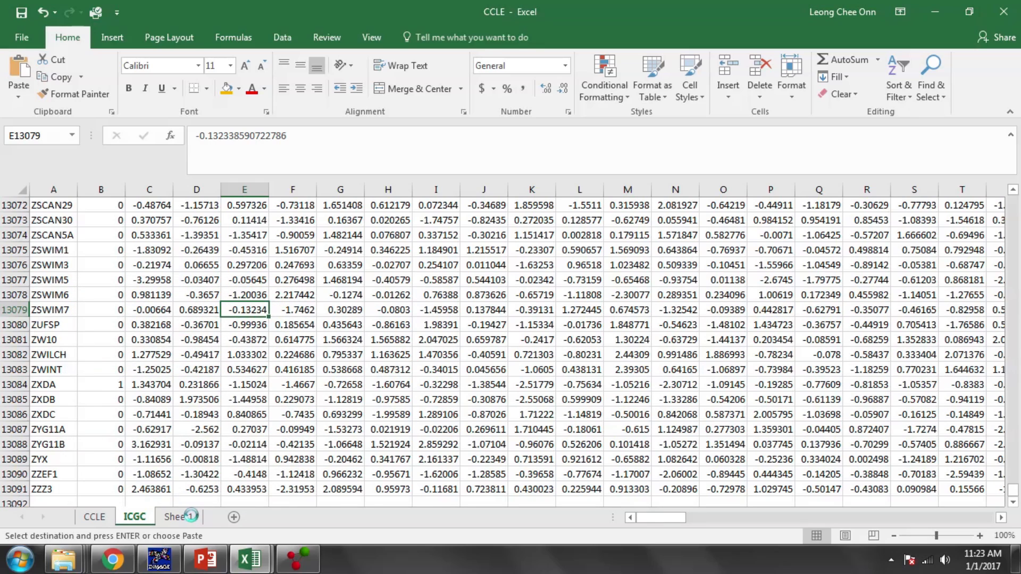
- Move the copied ICGC sheet to just before Sheet1 and rename it Combined clean
left_click_drag(122, 521, 217, 518)
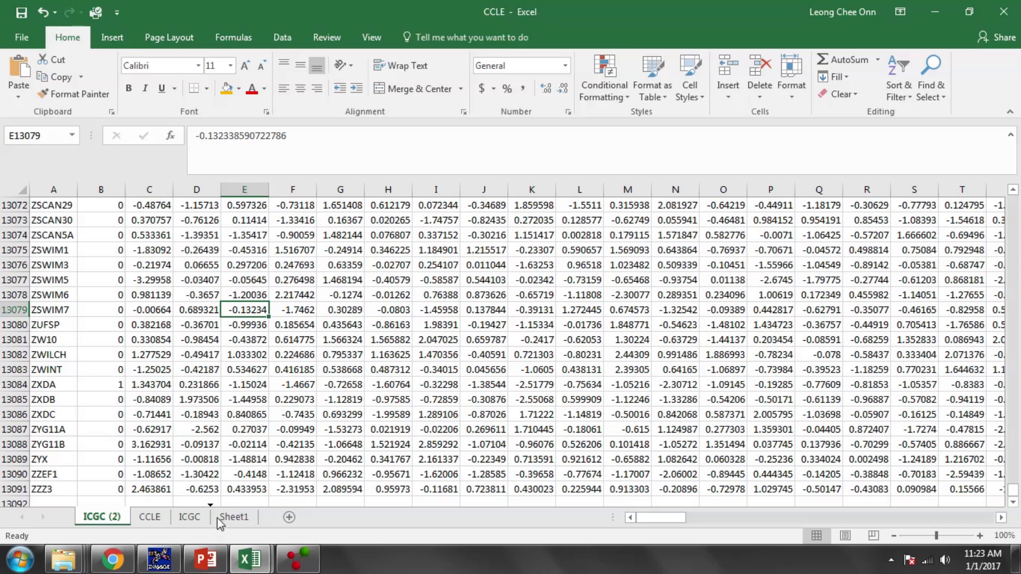
double_click(199, 521)
type("C")
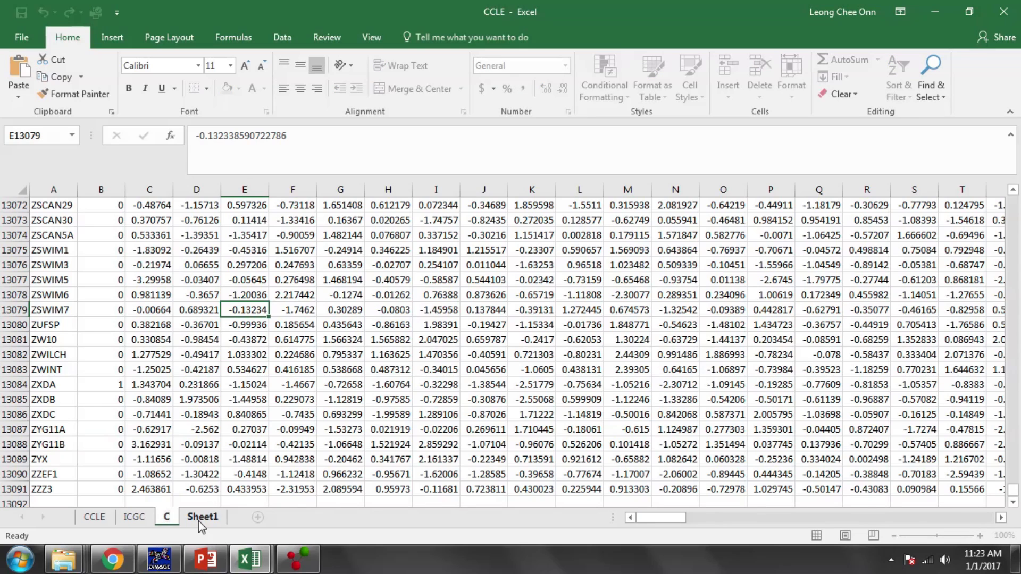
type("ombined clean")
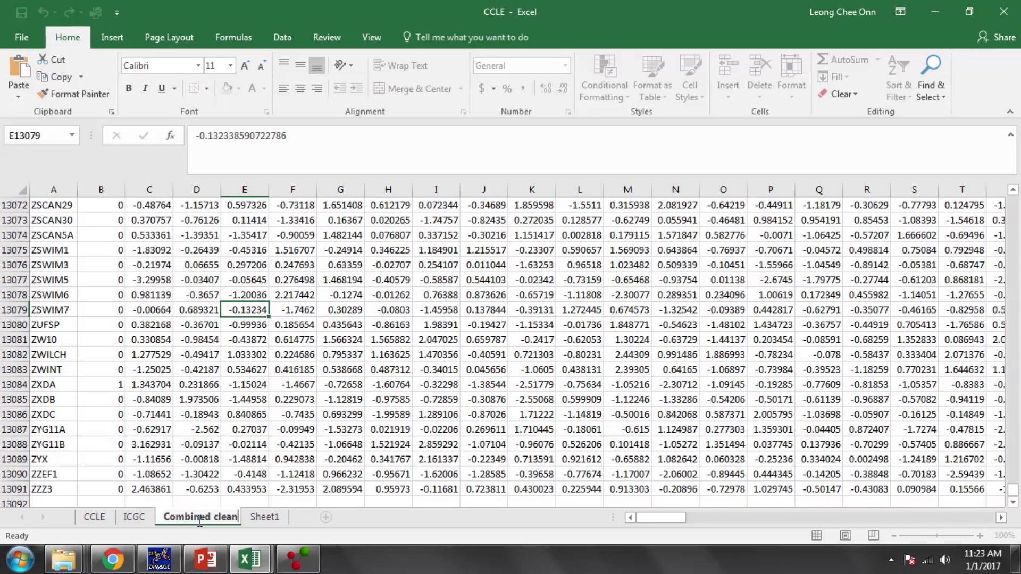
key("Return")
left_click(191, 400)
left_click(771, 370)
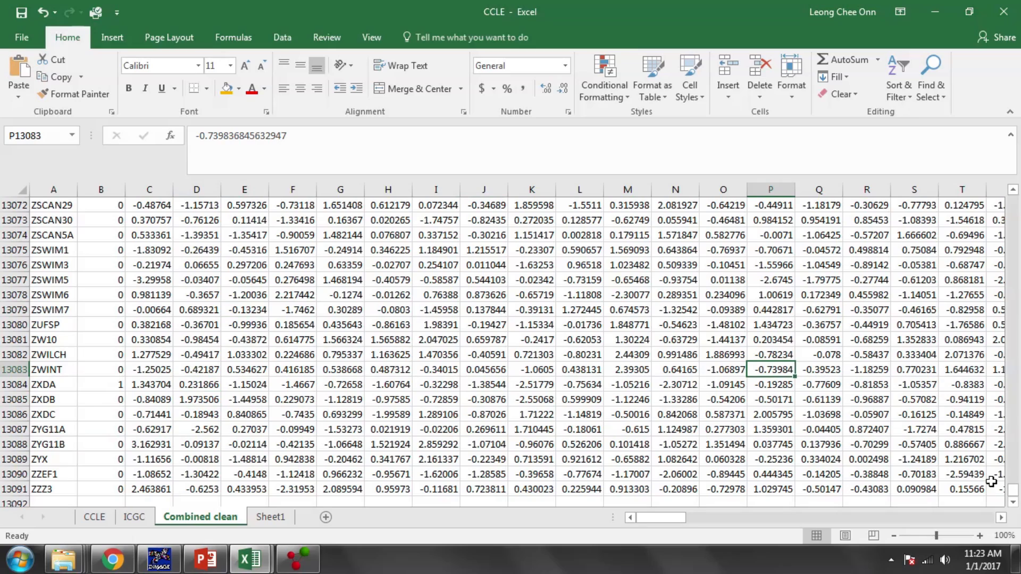
left_click_drag(1012, 487, 1012, 202)
left_click(617, 370)
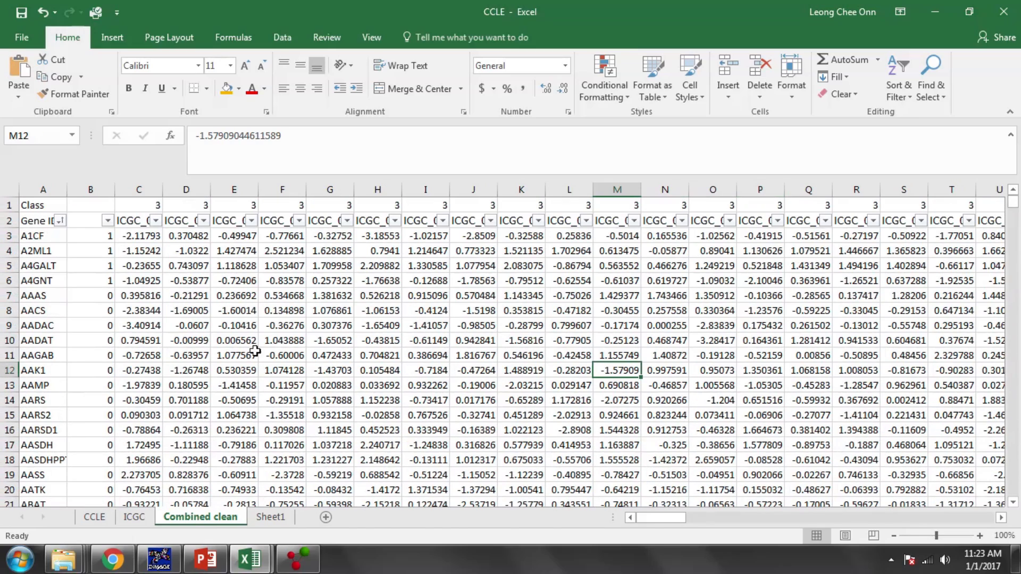
left_click(107, 220)
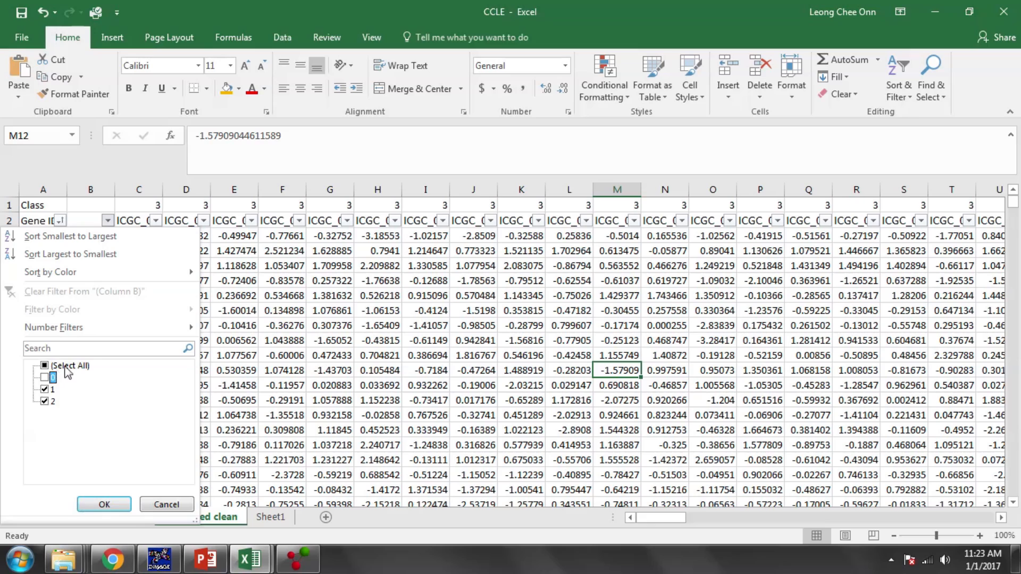
left_click(44, 377)
left_click(166, 504)
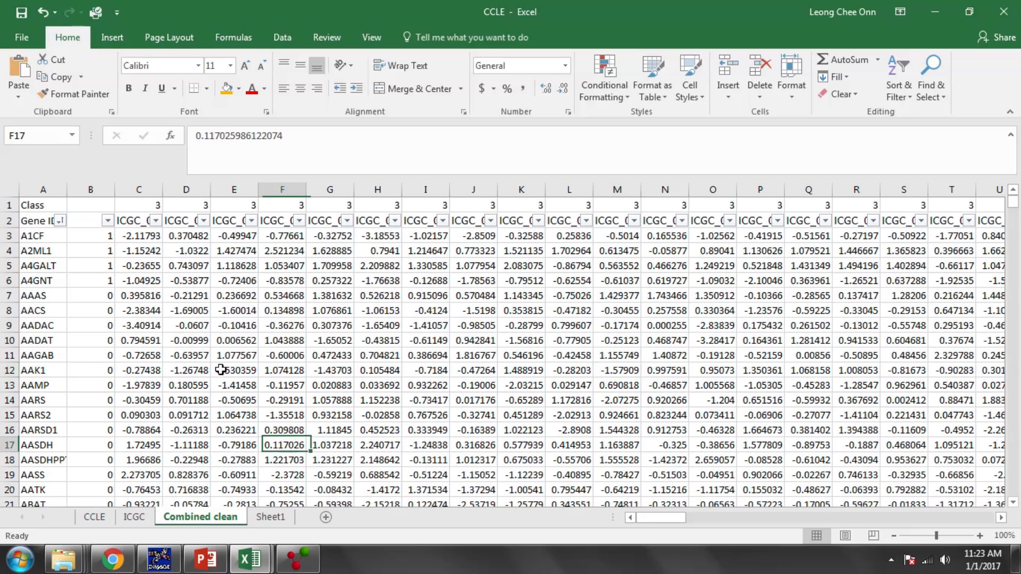
- Replace the COUNTIF formulas in column B of the Combined clean sheet, from B3 to the last gene, with their values
left_click(92, 237)
key("ctrl+shift+Down")
key("ctrl+c")
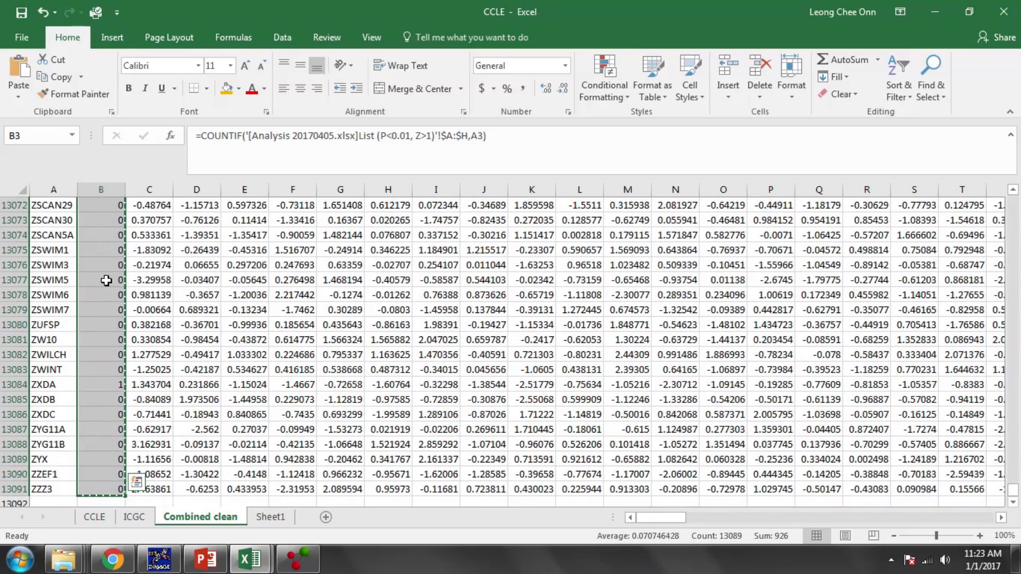
right_click(105, 278)
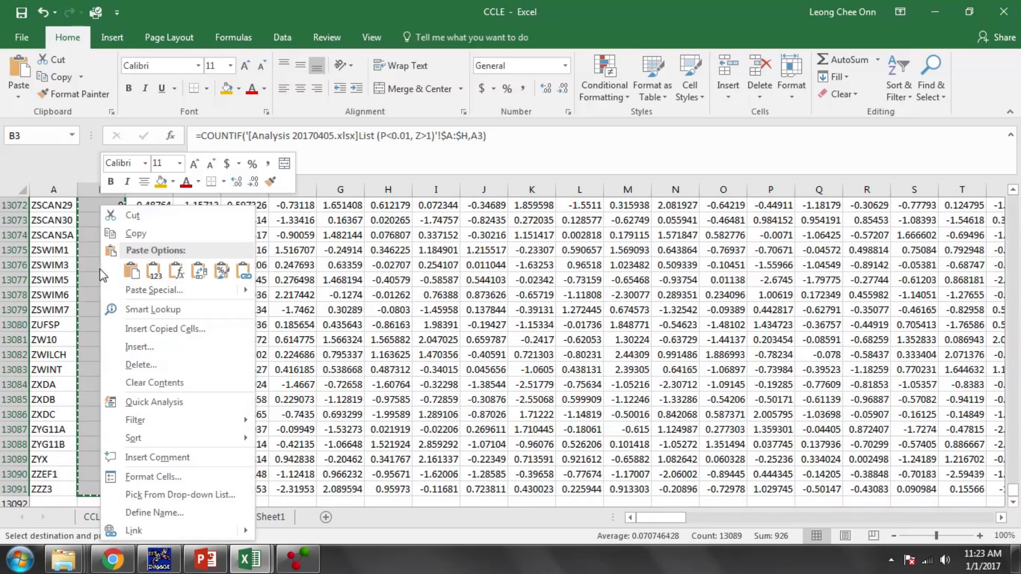
left_click(160, 276)
left_click(186, 310)
- Sort the data by column B from smallest to largest and delete all gene rows with count 0, rows 3 to 12179
left_click(108, 221)
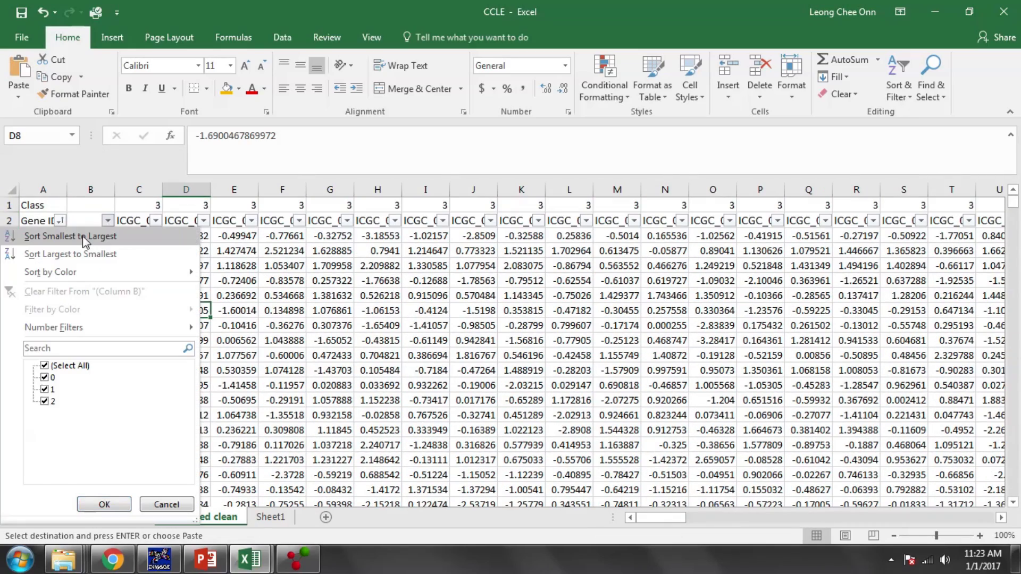
left_click(82, 238)
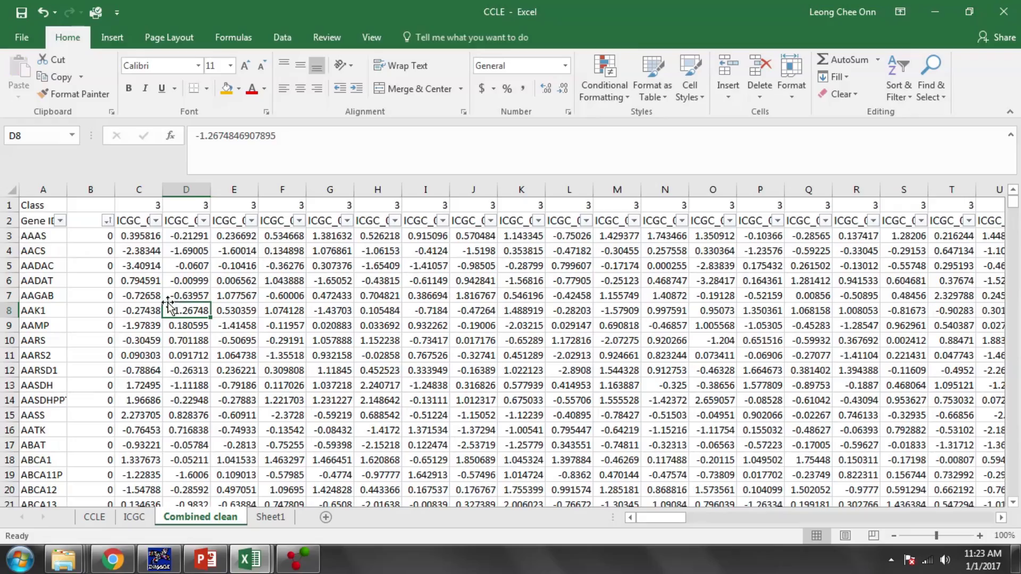
left_click(9, 235)
left_click_drag(1014, 211, 1018, 477)
scroll(486, 474, "down", 4)
scroll(486, 473, "down", 2)
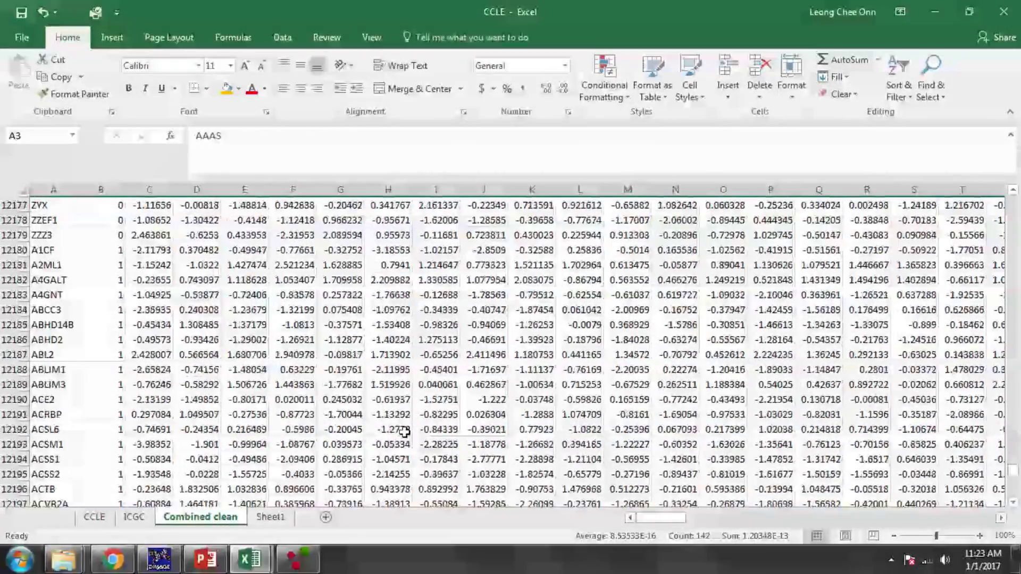
scroll(397, 428, "up", 2)
left_click(15, 330, "shift")
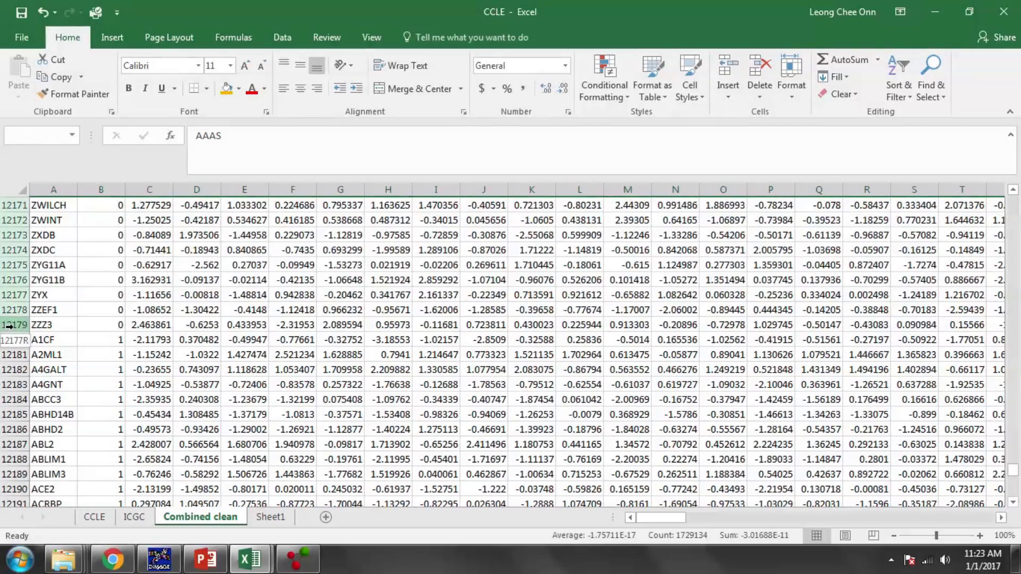
right_click(90, 291)
left_click(142, 413)
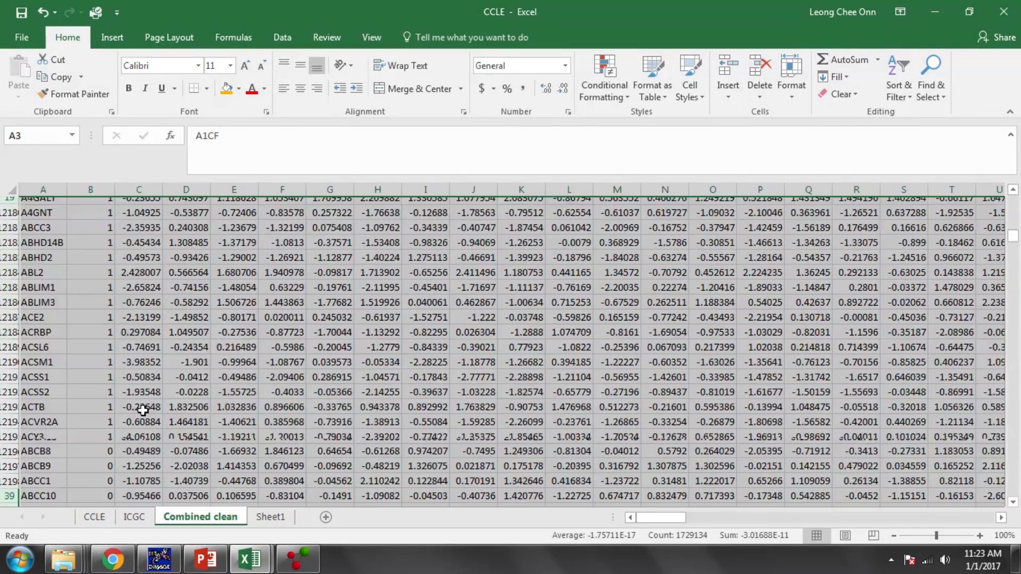
left_click(143, 385)
- Filter column B to show only the genes with count 2 and examine the matching rows
left_click(108, 221)
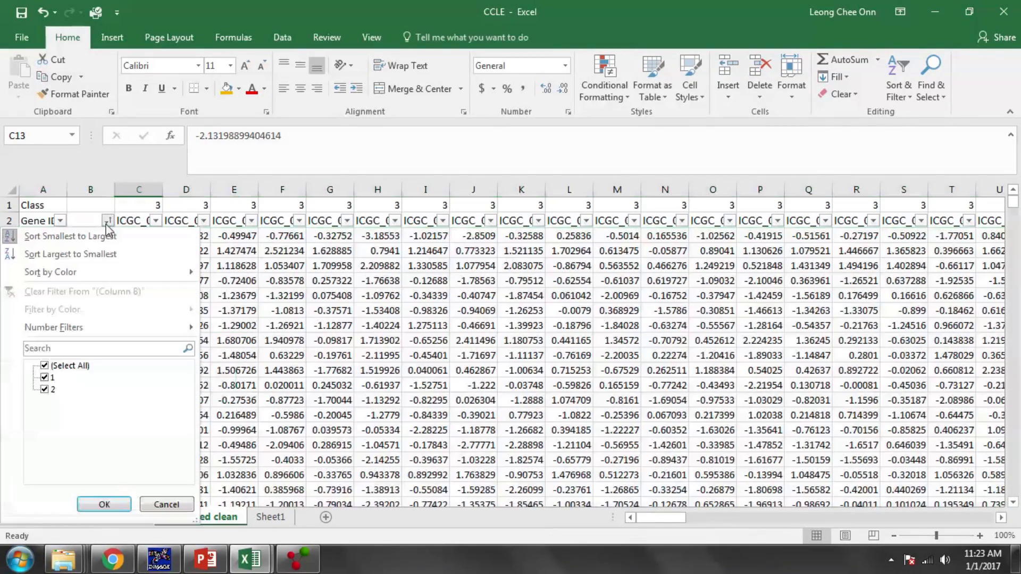
left_click(44, 365)
left_click(44, 389)
left_click(104, 505)
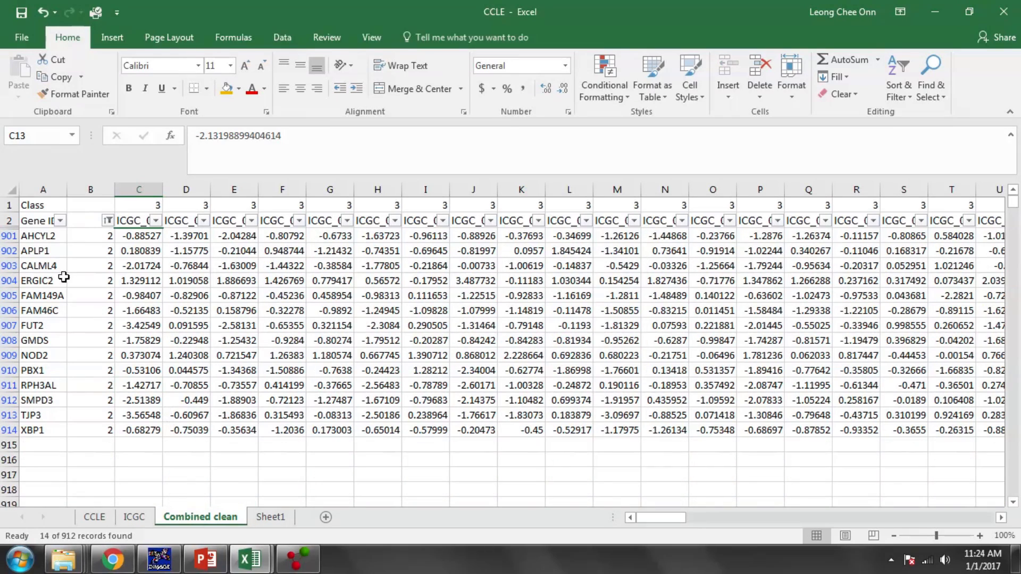
left_click_drag(10, 235, 33, 430)
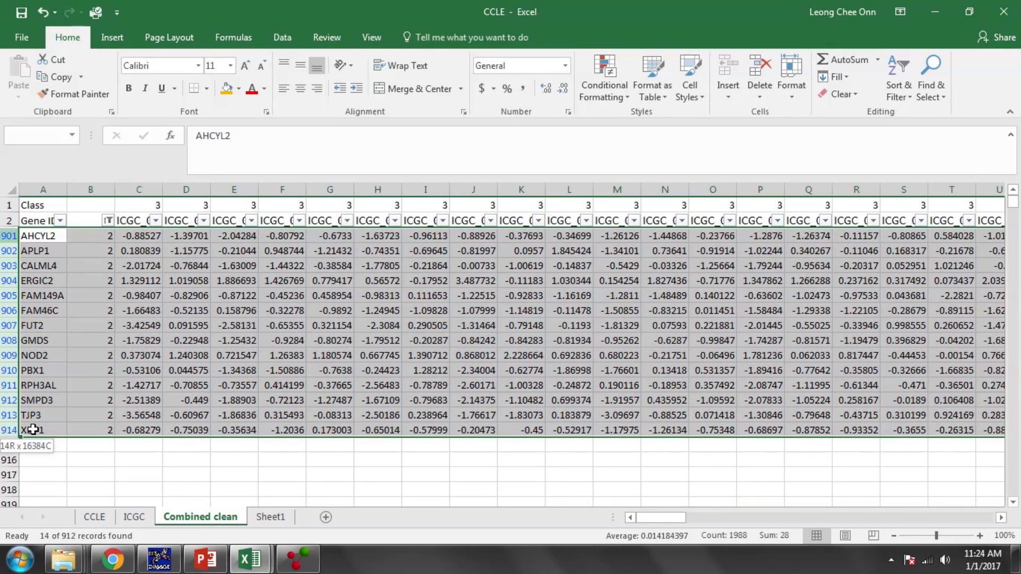
left_click(138, 340)
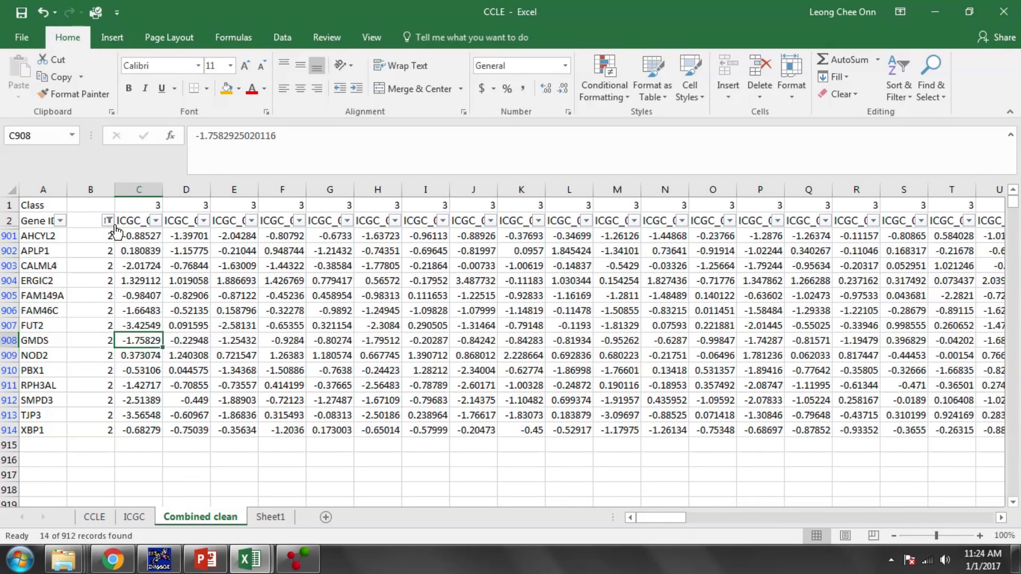
- Reset the column B filter to show all remaining genes
left_click(107, 221)
left_click(68, 366)
left_click(104, 504)
left_click(234, 429)
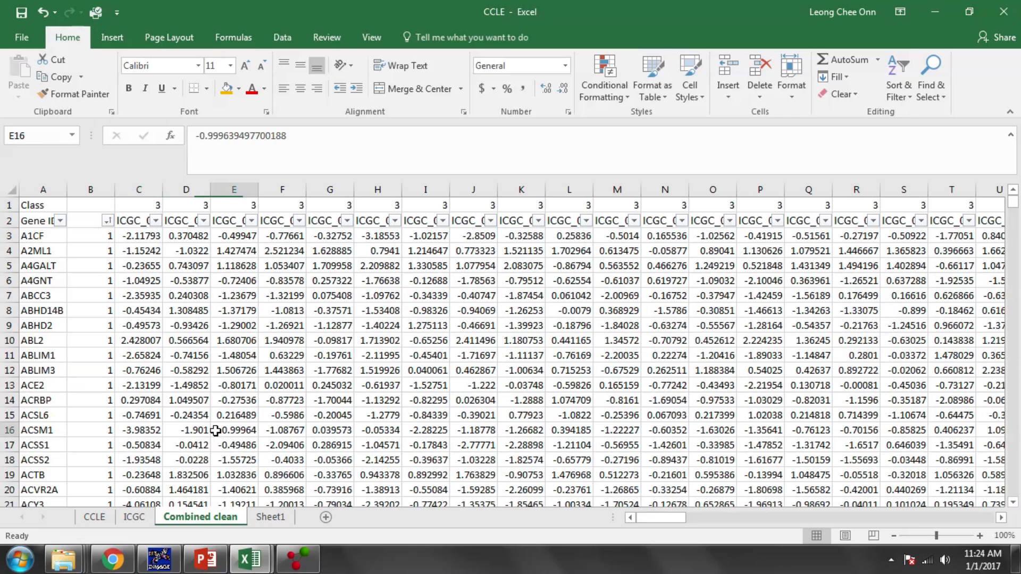
- Filter column B to show only the genes with count 2 and copy the gene name ERGIC2 from column A
left_click(108, 220)
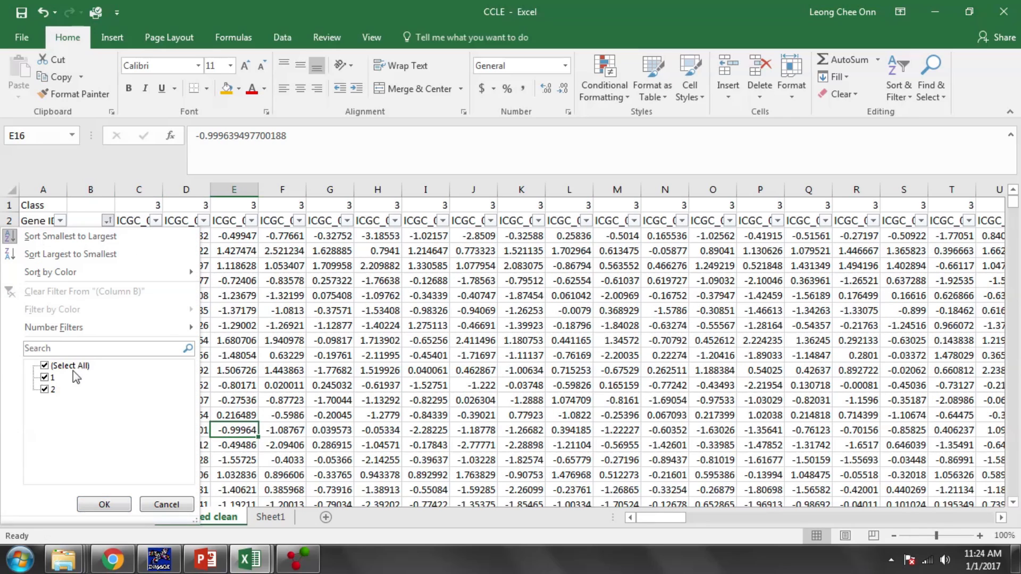
left_click(45, 366)
left_click(44, 389)
left_click(96, 502)
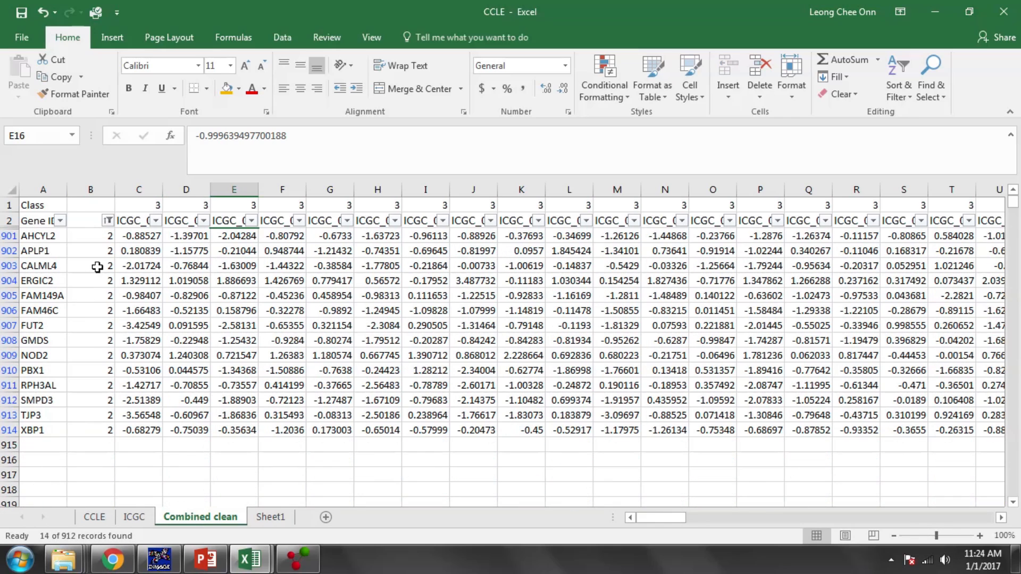
left_click(128, 266)
left_click(42, 280)
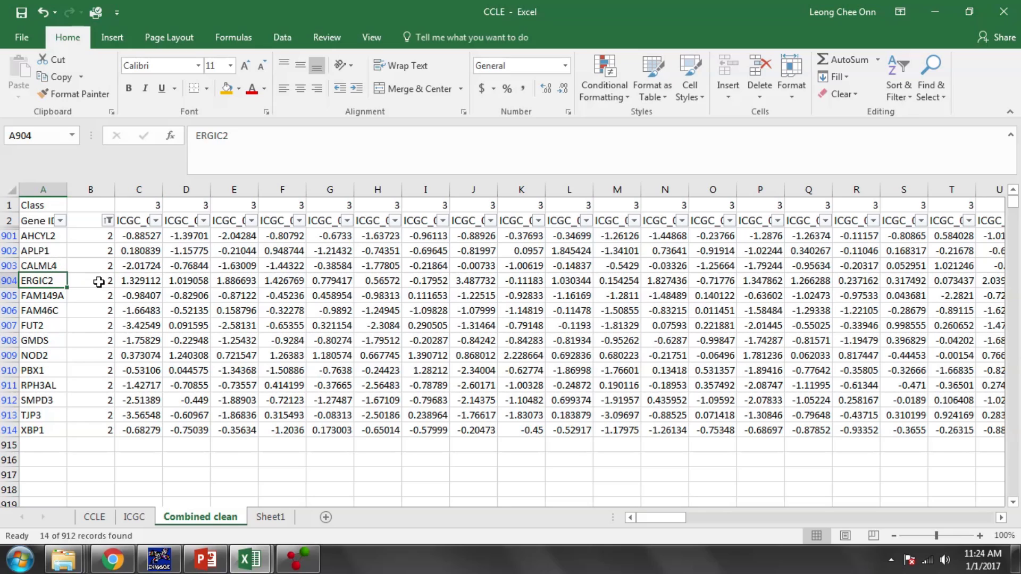
key("ctrl+c")
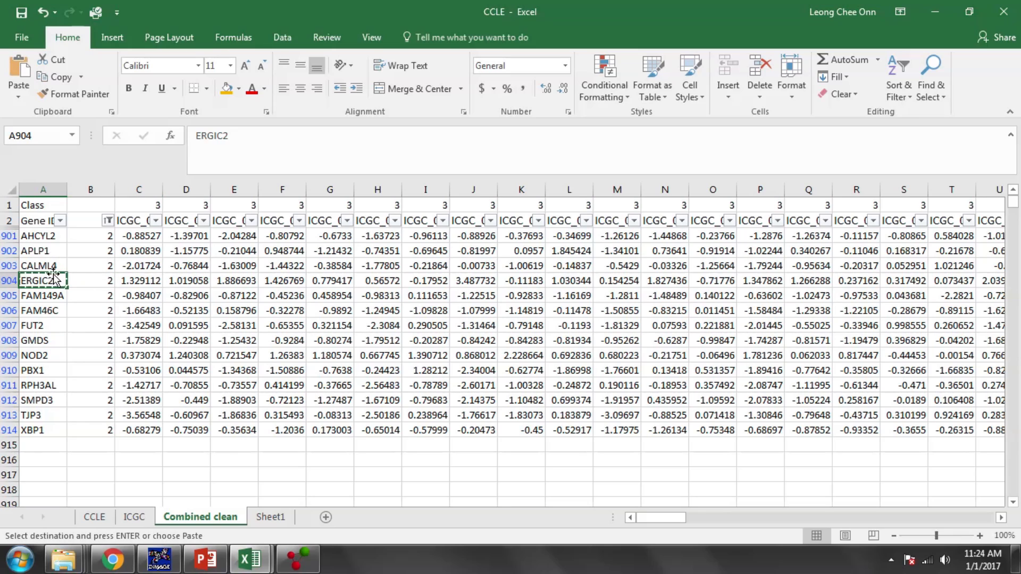
- Switch to the Analysis 20170405 workbook and search the List (P<0.01, Z>1) sheet for the occurrences of ERGIC2 in the subtype lists
mouse_move(249, 559)
left_click(330, 479)
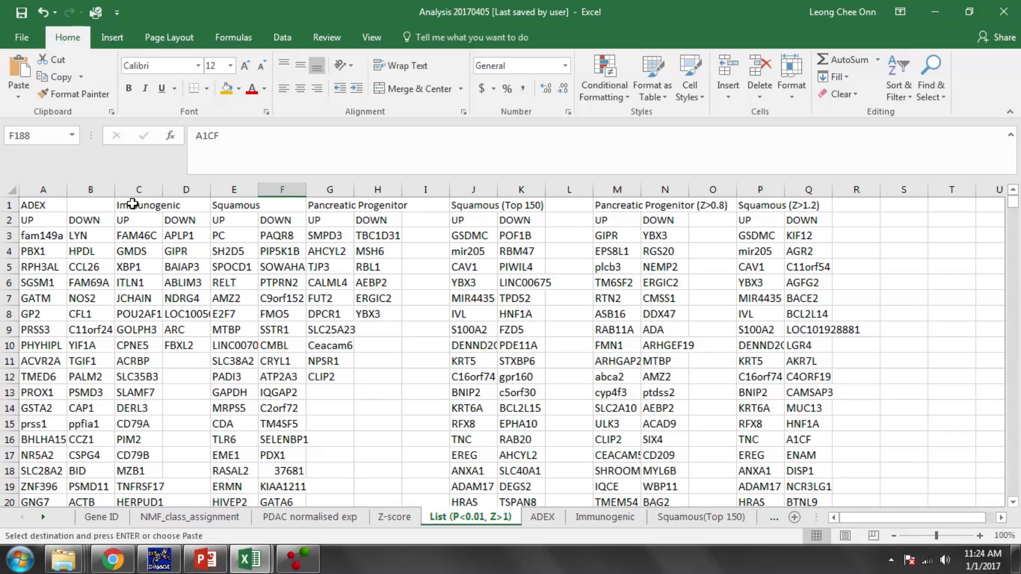
left_click(932, 66)
left_click(923, 114)
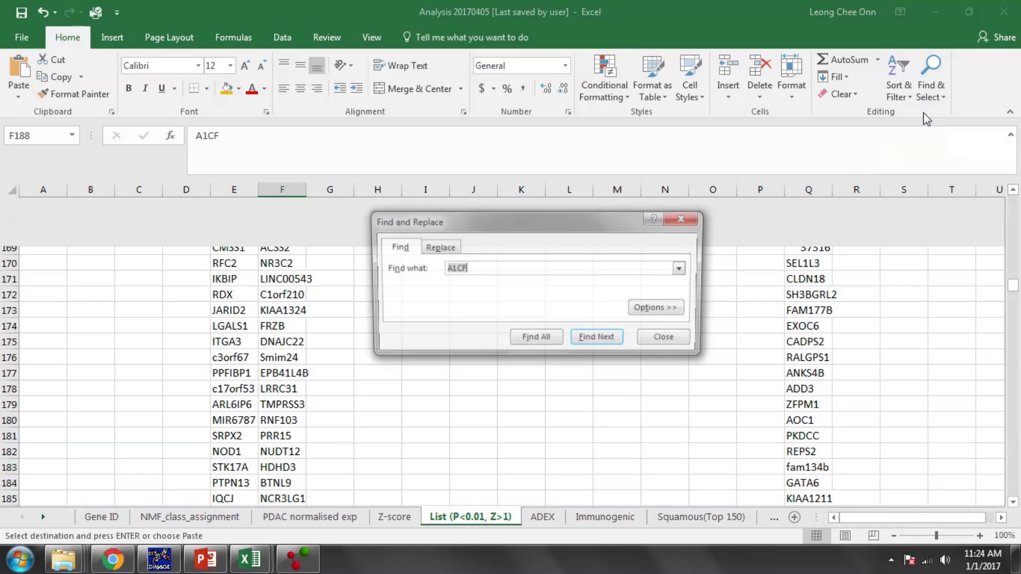
left_click(591, 343)
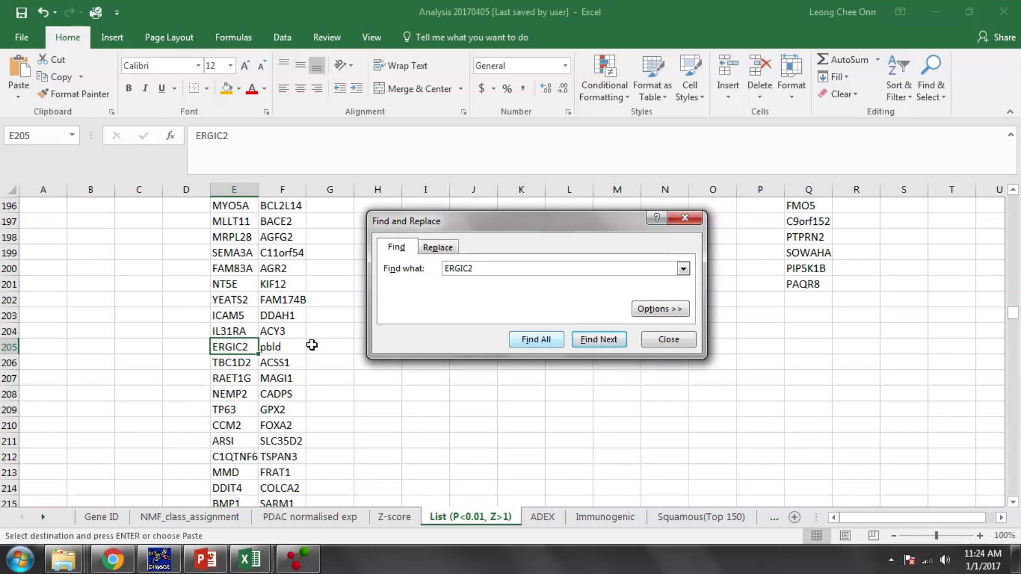
left_click_drag(1012, 315, 1012, 202)
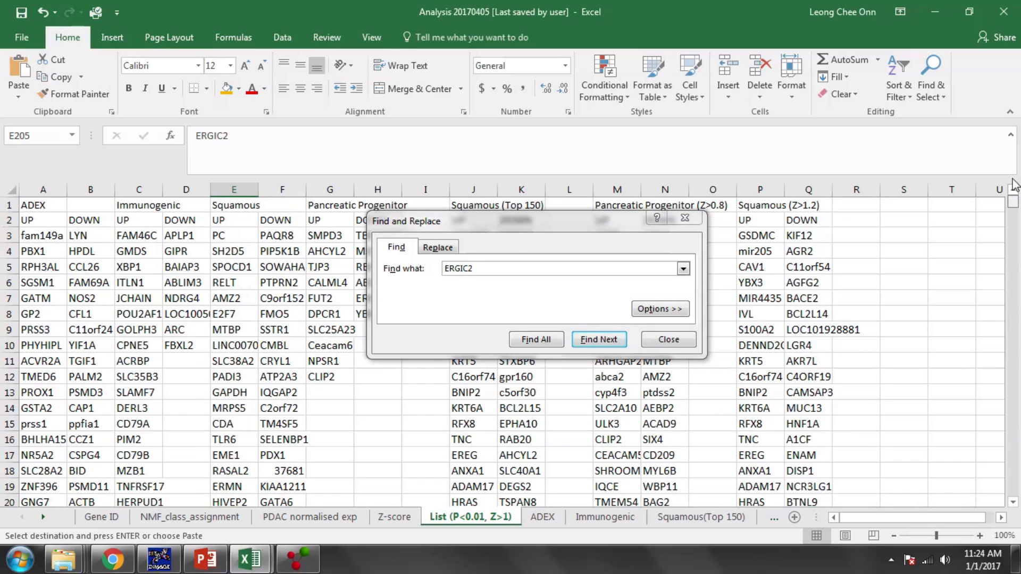
left_click(598, 342)
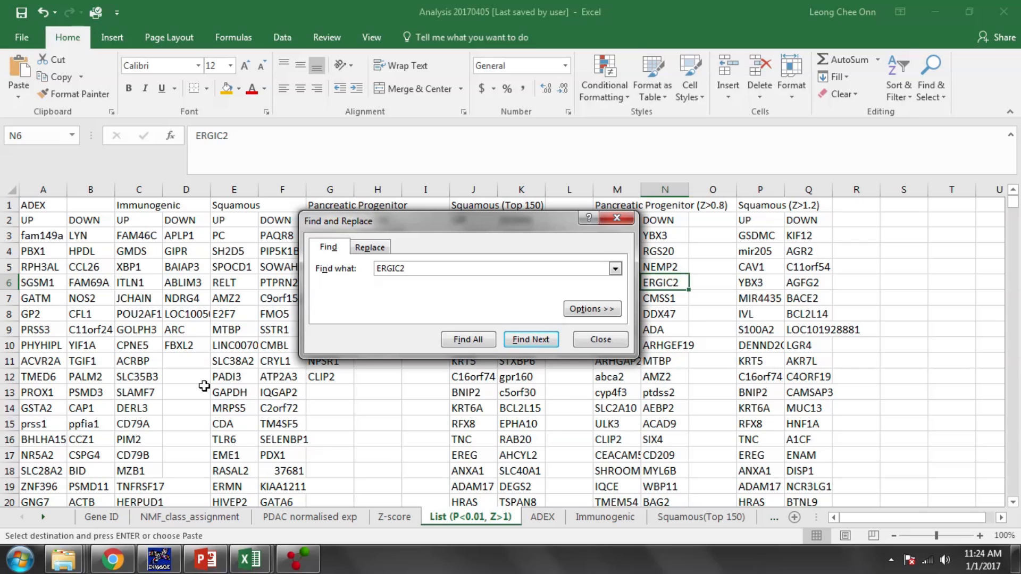
left_click_drag(860, 519, 484, 342)
left_click(484, 341)
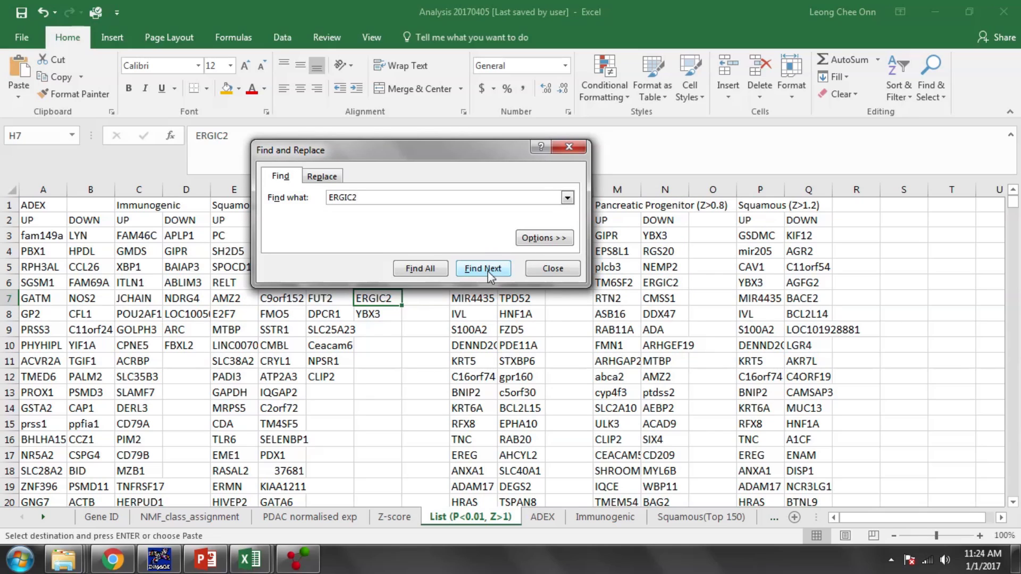
left_click(468, 269)
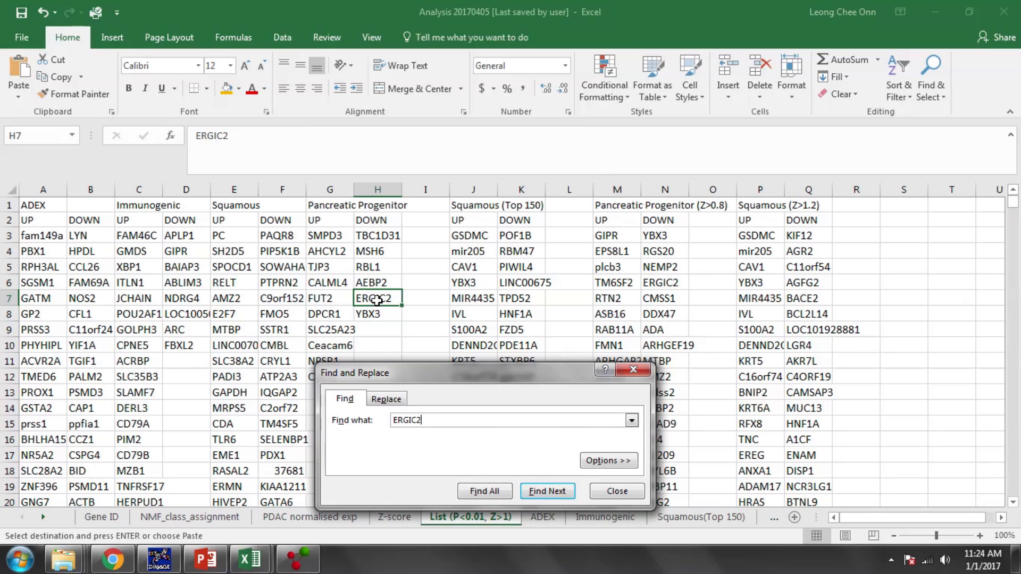
left_click(617, 490)
left_click(569, 360)
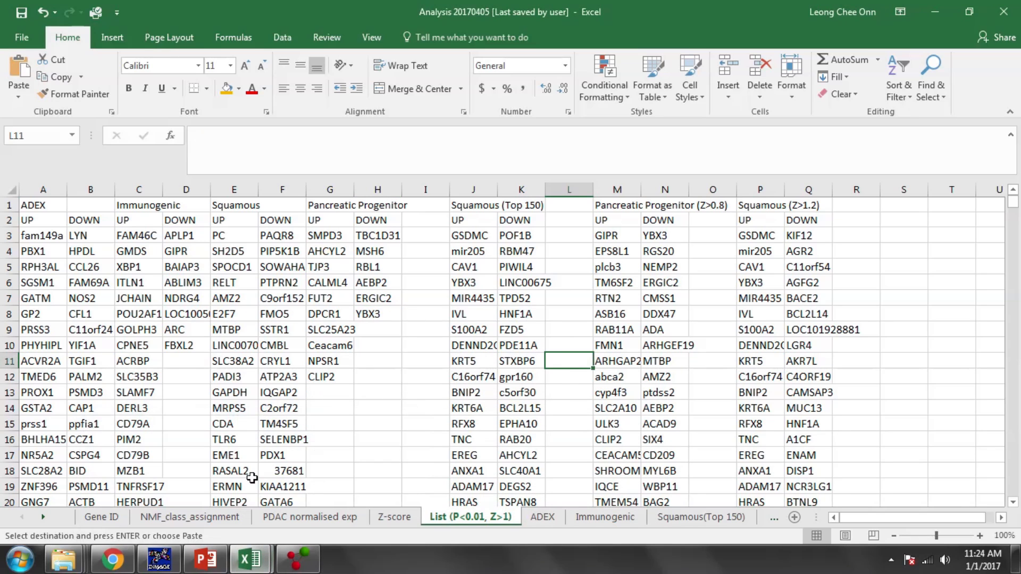
- Return to the CCLE workbook and delete the count column B from the Combined clean sheet
left_click(184, 495)
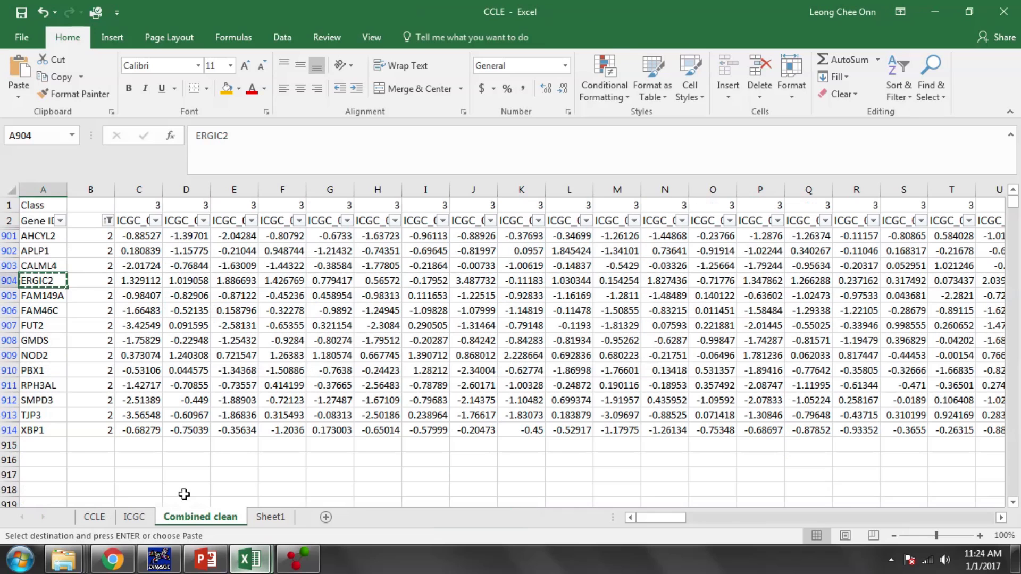
left_click(89, 189)
right_click(78, 239)
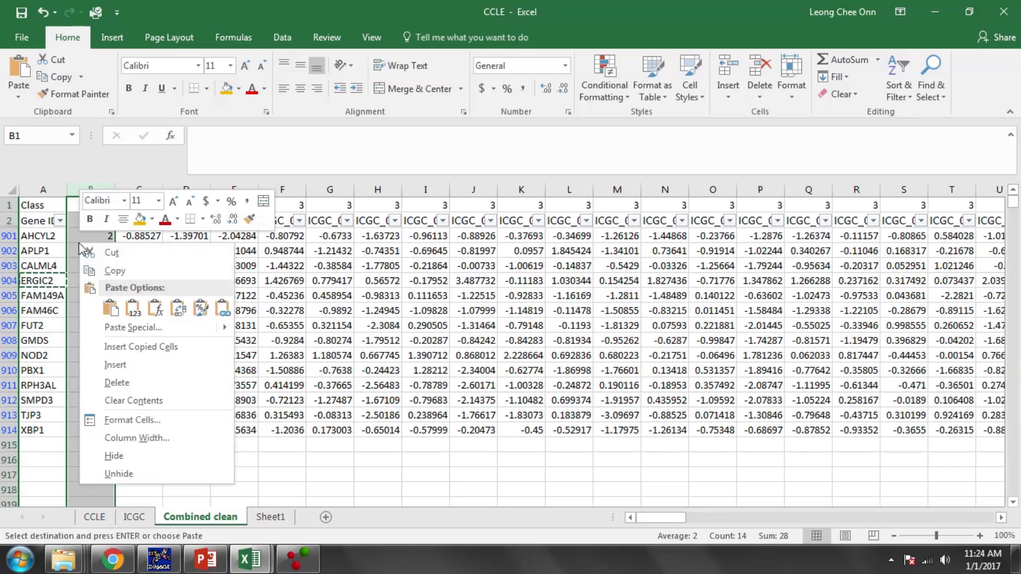
left_click(109, 377)
- Check the last gene row in column A of the Combined clean sheet and save the CCLE workbook
left_click(42, 237)
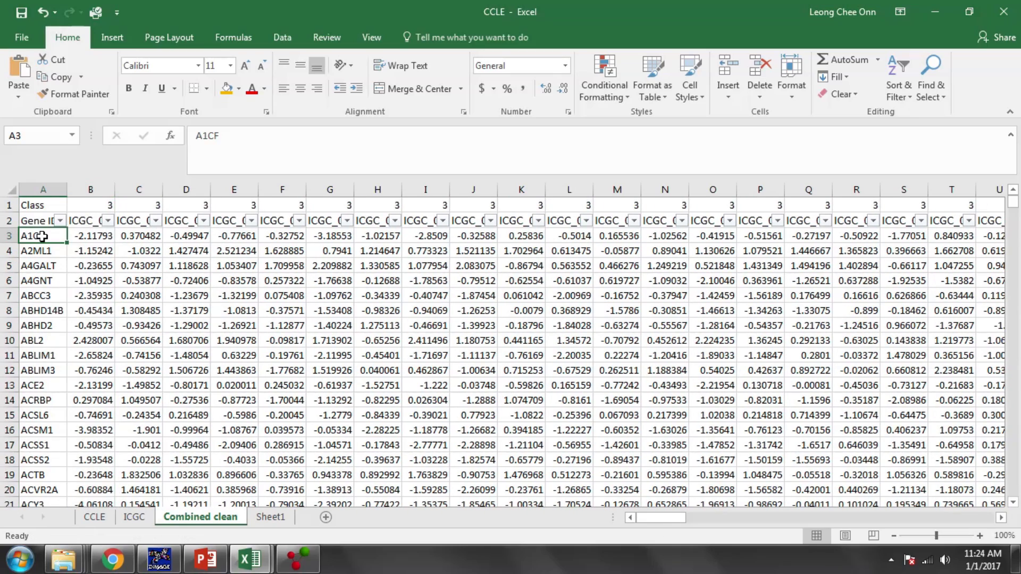
key("ctrl+Down")
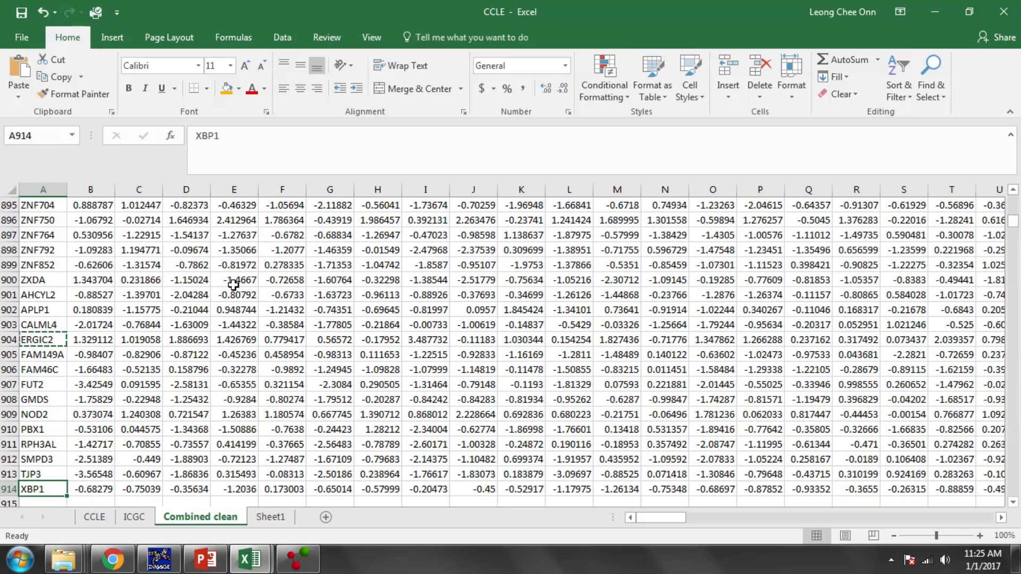
left_click(234, 264)
left_click(21, 12)
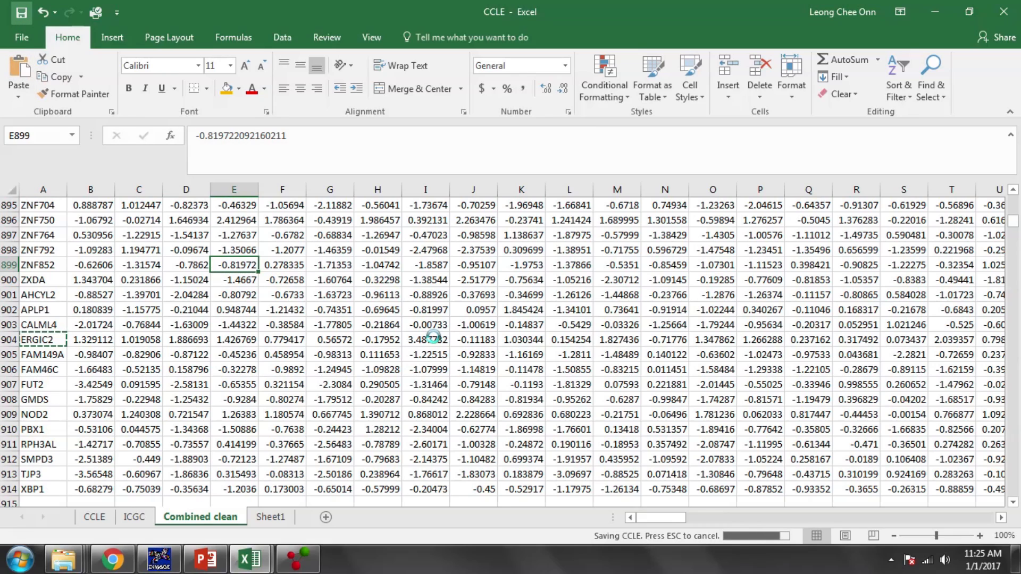
- Create a copy of the Combined clean sheet in a new workbook
right_click(223, 516)
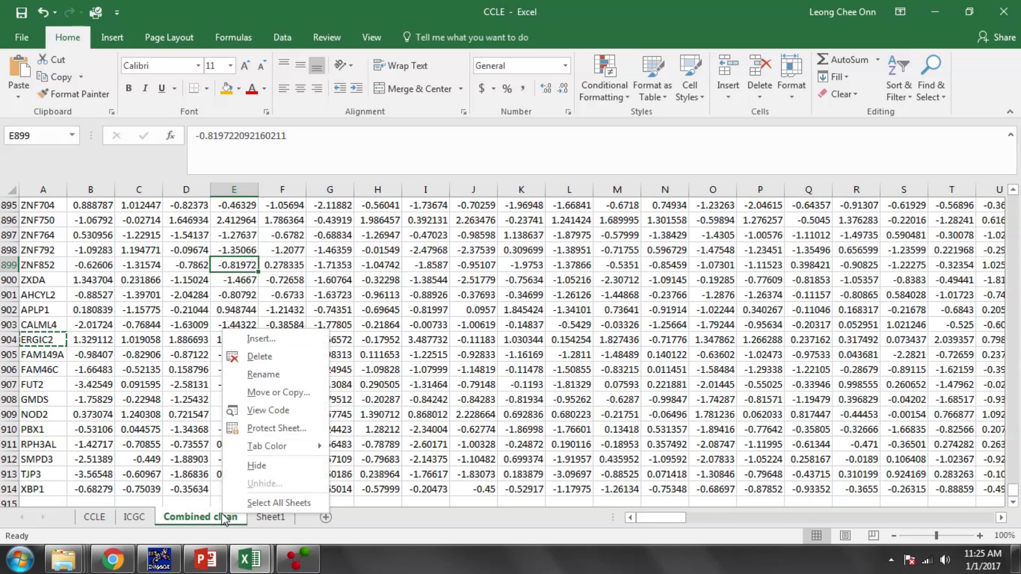
left_click(269, 393)
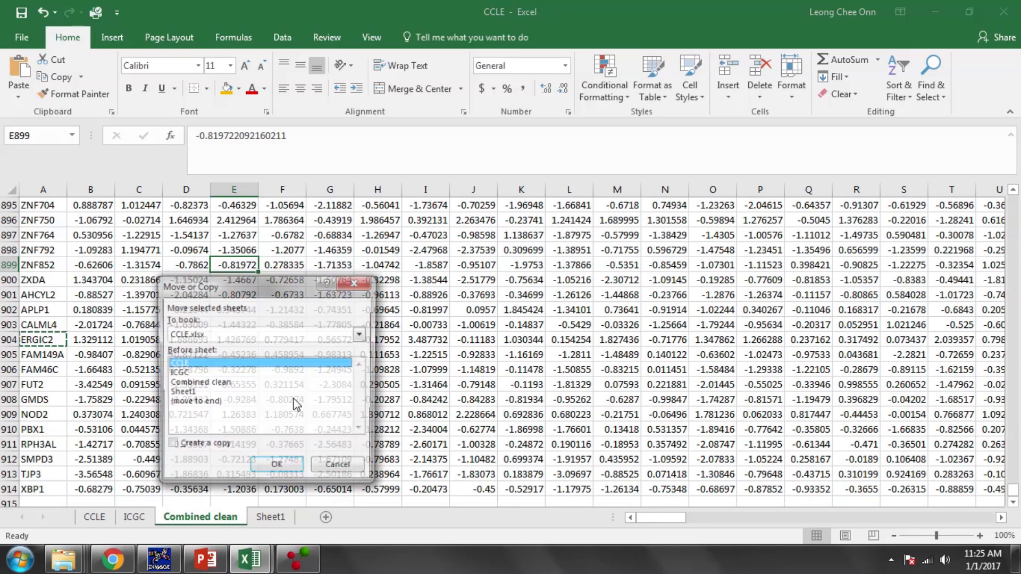
left_click(206, 446)
left_click(225, 340)
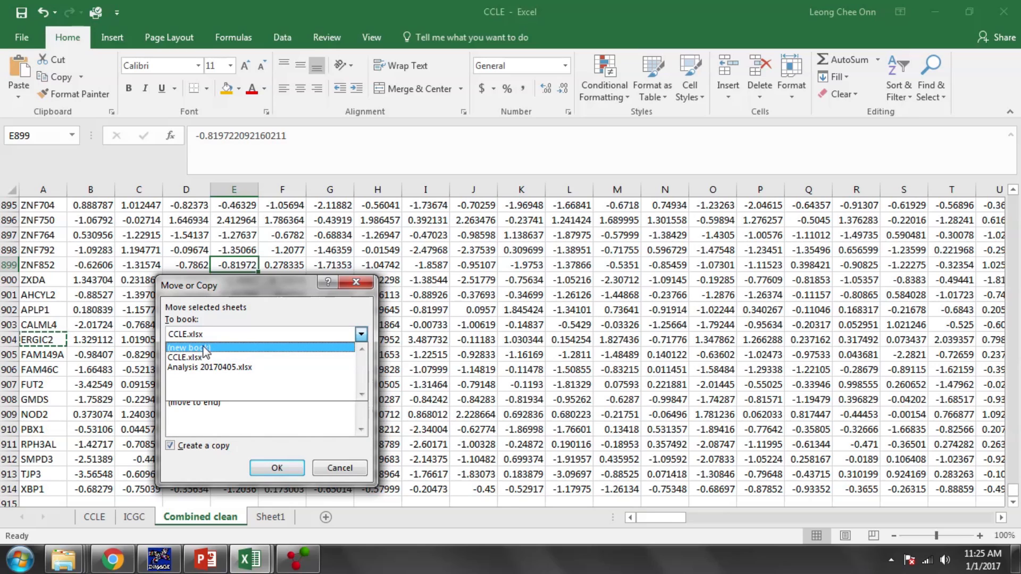
left_click(205, 349)
left_click(275, 467)
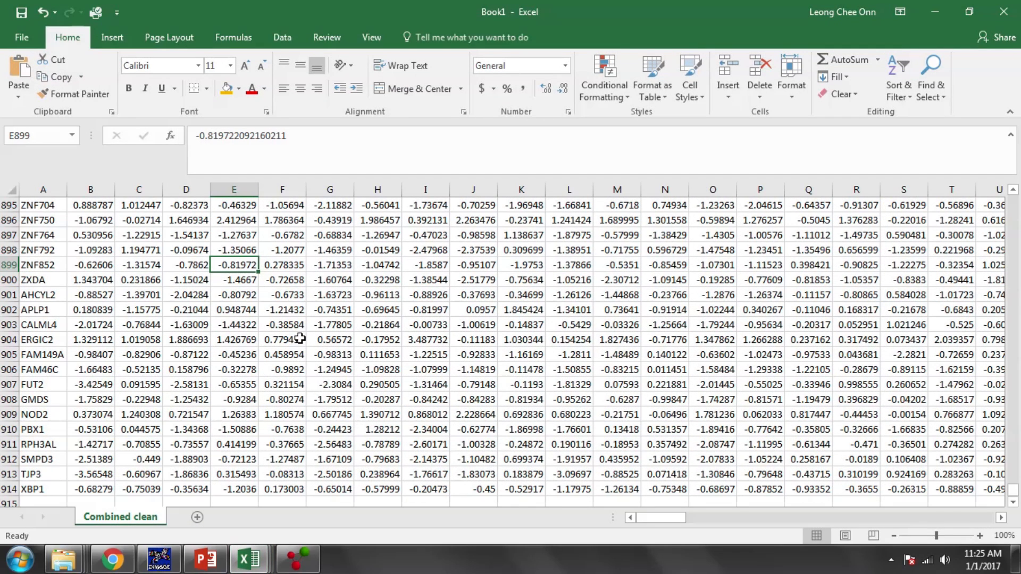
- Save the new workbook to the Desktop as ICGC Qlucore in Excel Workbook format
left_click(300, 339)
scroll(1016, 343, "up", 10)
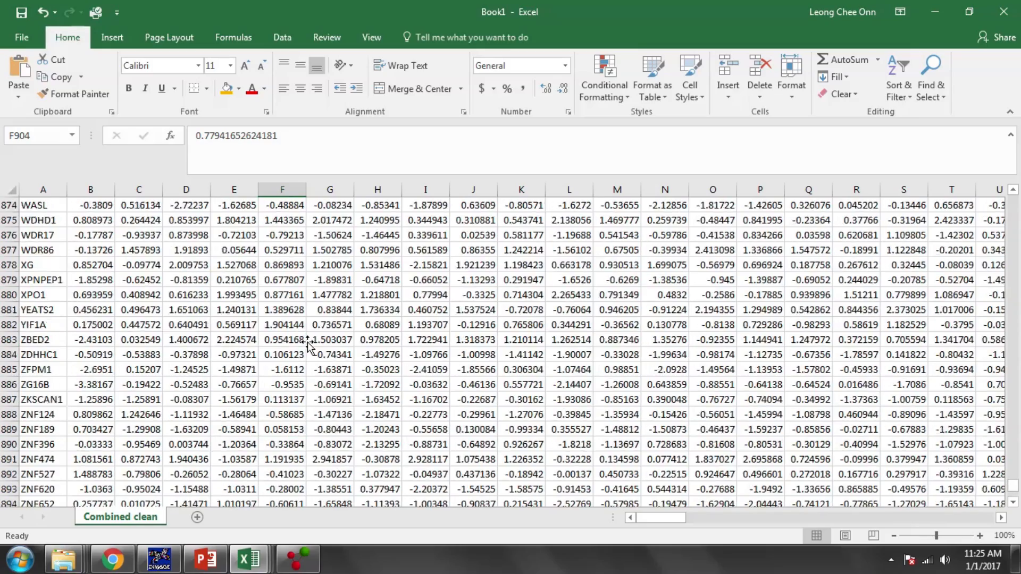
left_click_drag(1016, 484, 1013, 202)
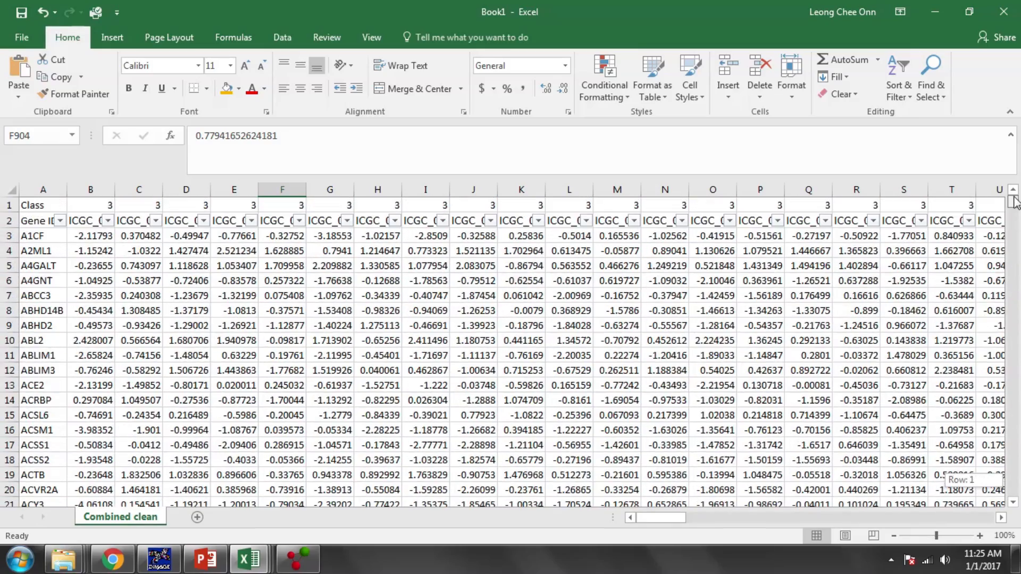
left_click(712, 340)
left_click(21, 39)
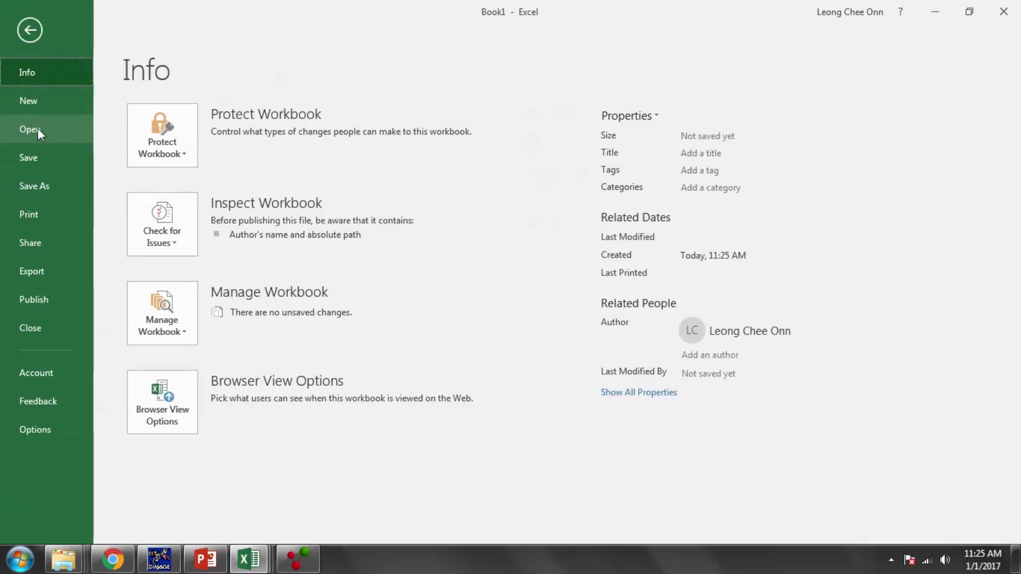
left_click(41, 185)
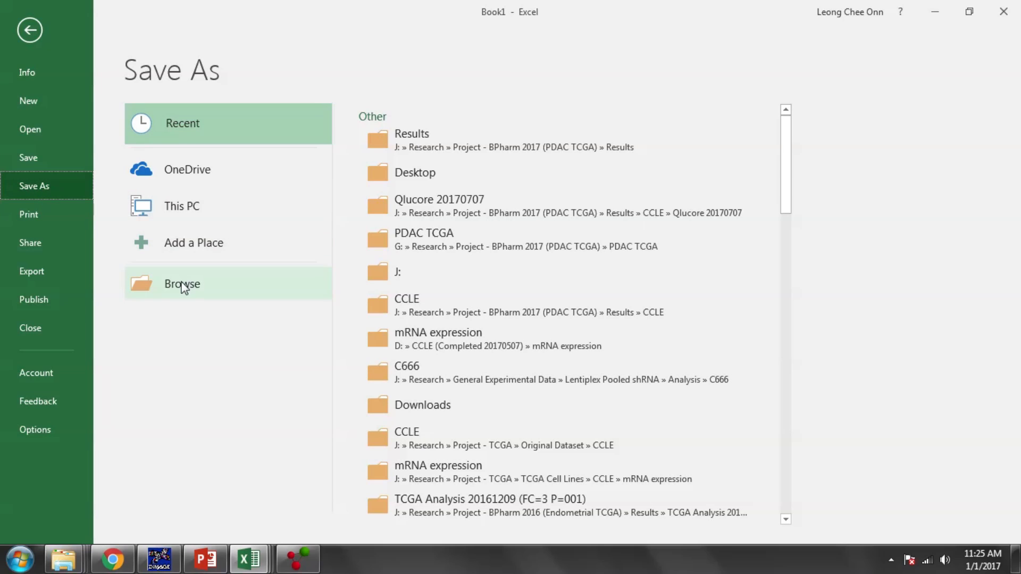
left_click(182, 286)
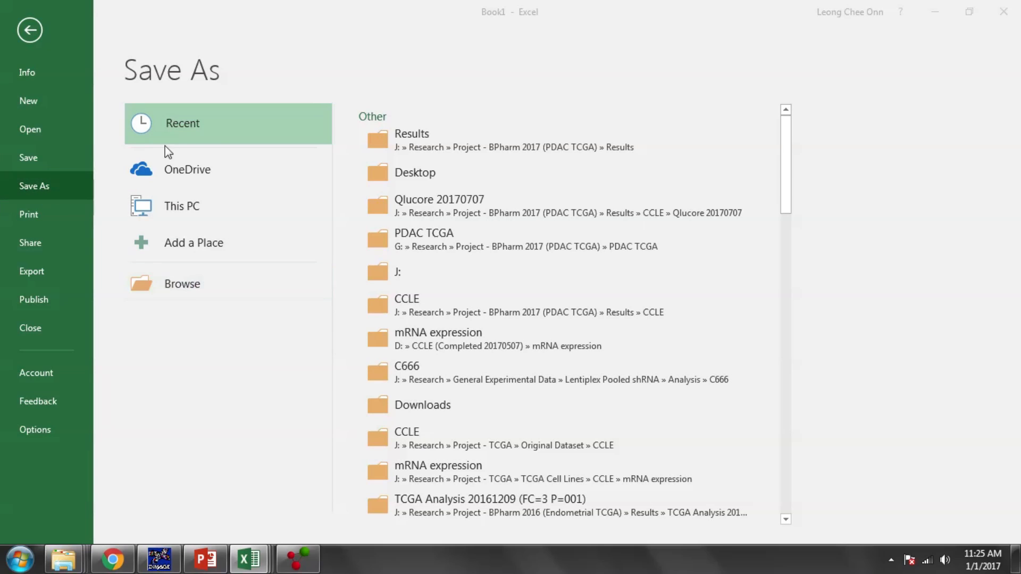
left_click(76, 115)
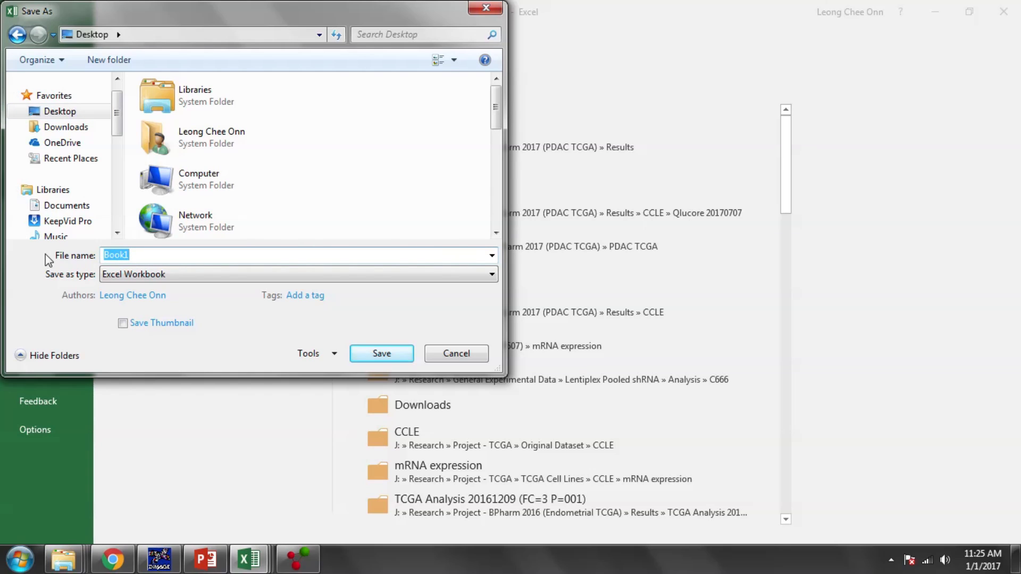
type("ICGC Qlucor")
key("BackSpace")
key("BackSpace")
key("Return")
left_click(190, 313)
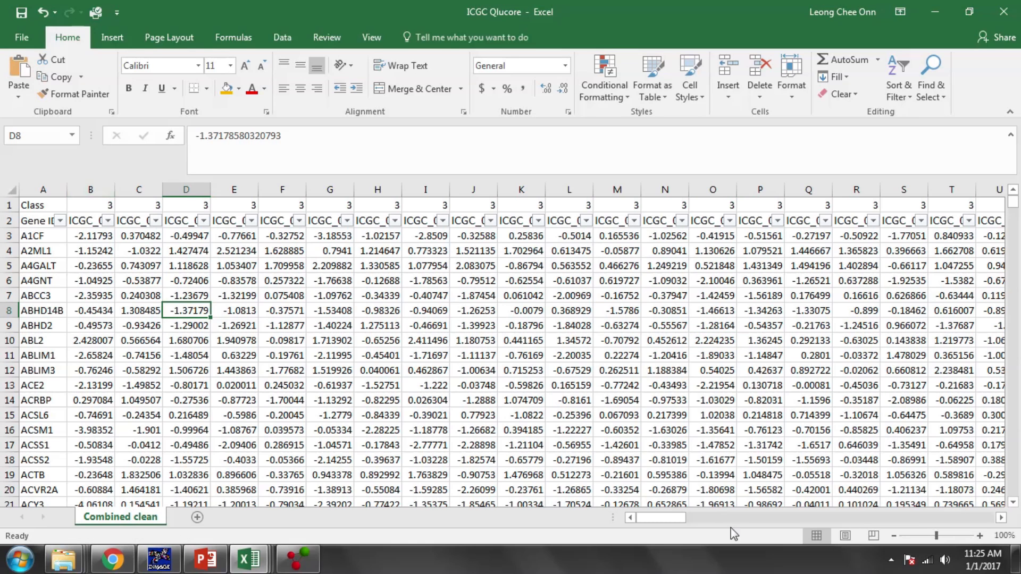
- Delete all CCLE sample columns, CT to EK, so the sheet keeps only the ICGC samples
left_click_drag(644, 516, 873, 517)
left_click(471, 188)
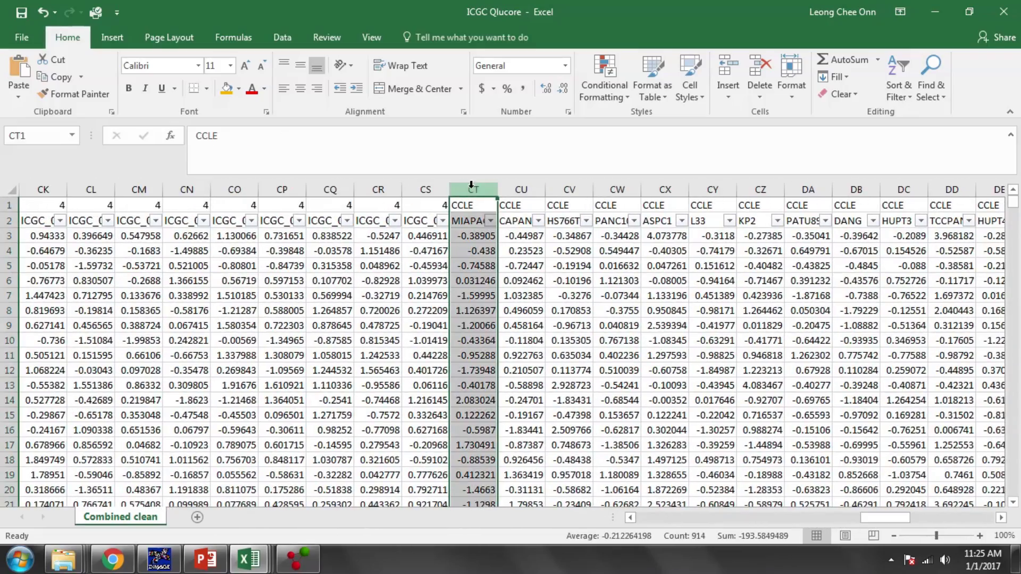
key("shift+Right")
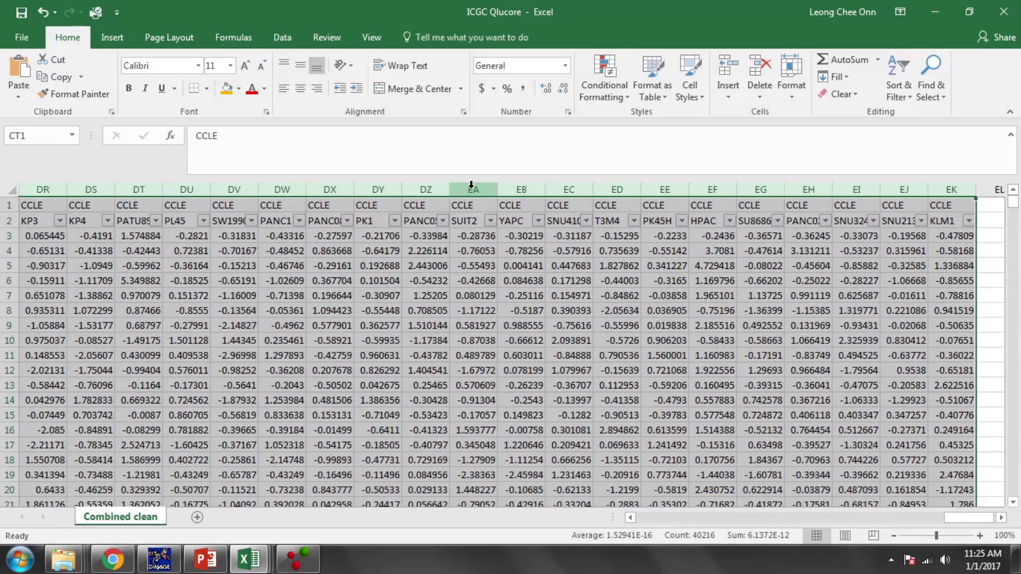
scroll(465, 183, "left", 10)
left_click(556, 341)
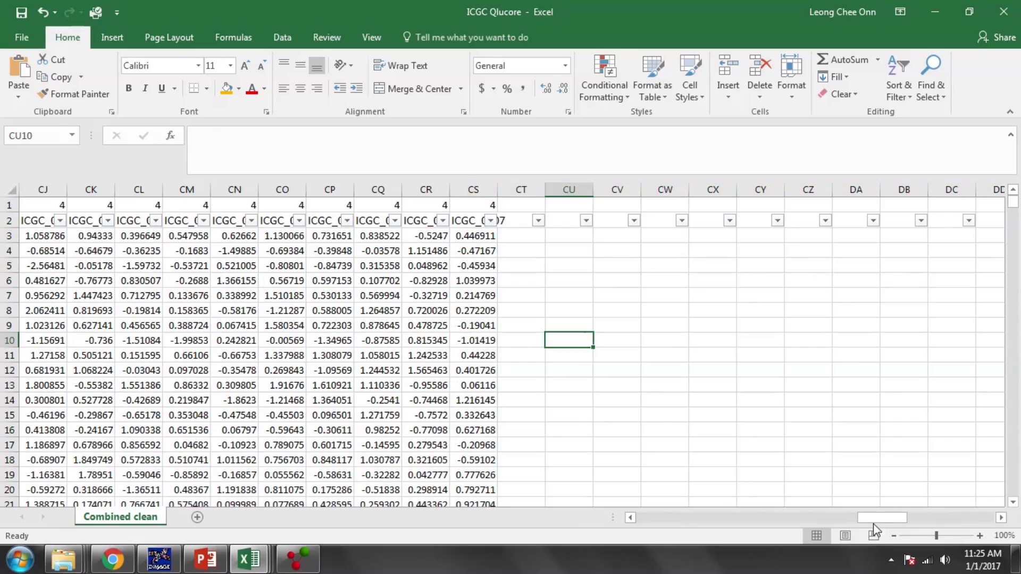
- Insert a blank column B between the gene IDs and the first ICGC sample
left_click_drag(873, 517, 638, 517)
left_click(367, 404)
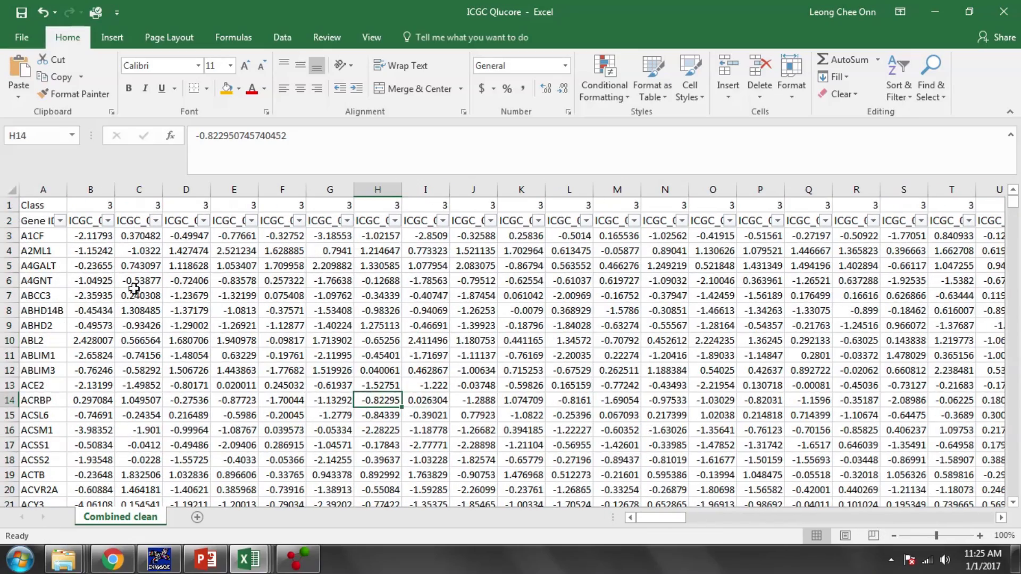
left_click(89, 192)
right_click(89, 192)
left_click(134, 323)
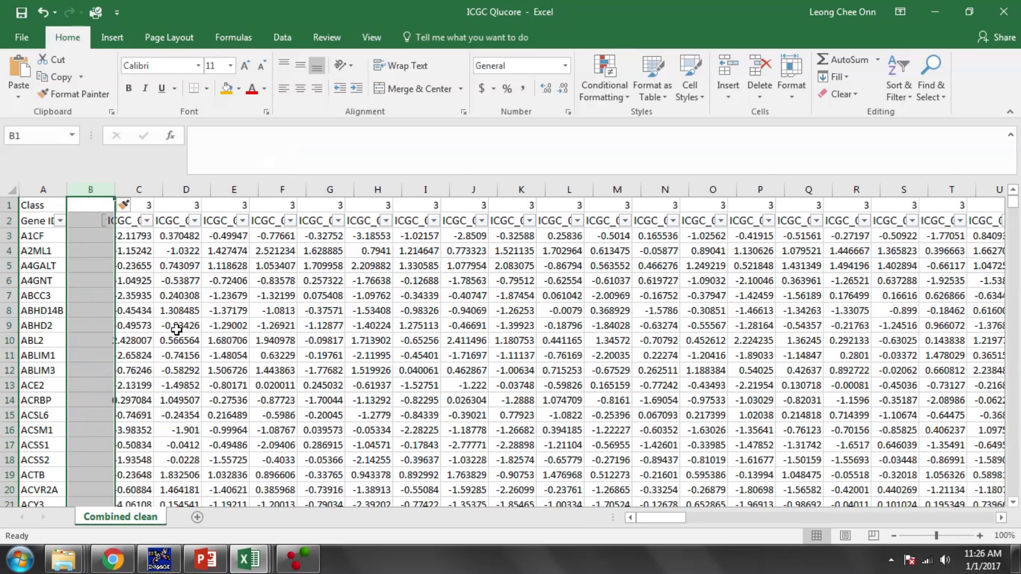
left_click(282, 325)
- Insert a blank row 3 between the sample header row and the first gene, A1CF
left_click(8, 235)
right_click(10, 236)
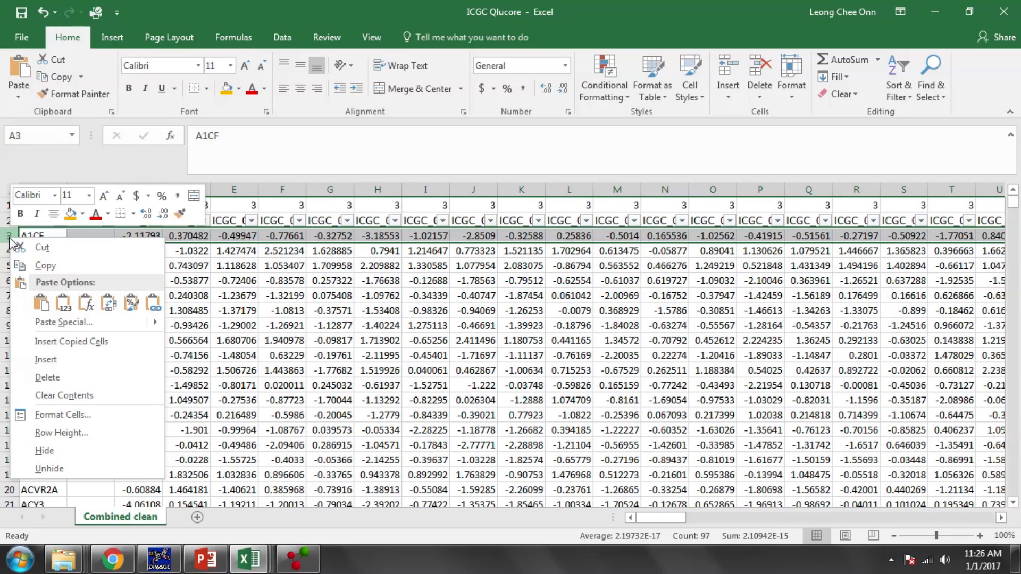
left_click(58, 361)
left_click(187, 330)
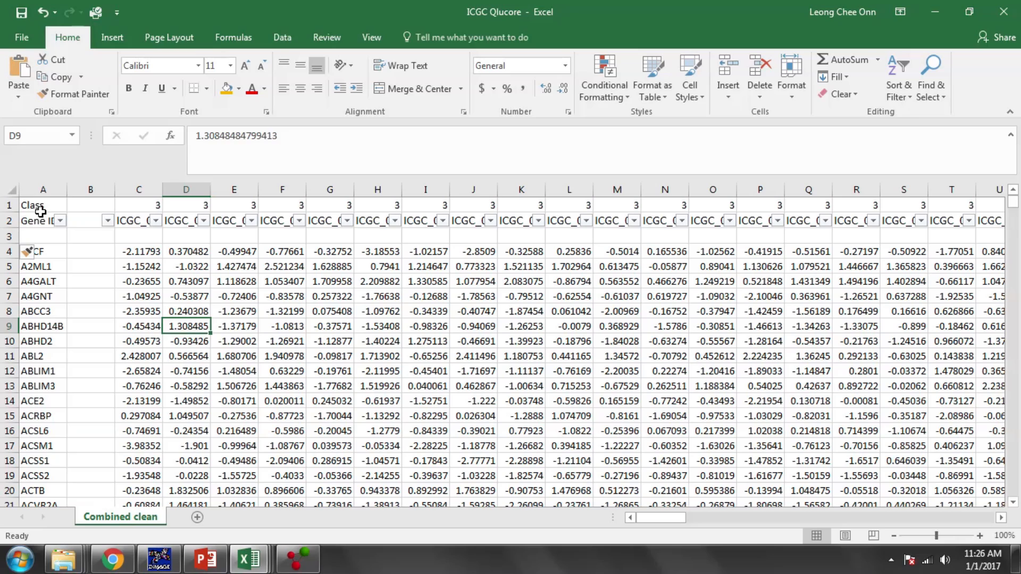
- Move the Class and Gene ID labels from A1:A2 to B1:B2 and enter Gene in cell A3
left_click_drag(41, 212, 94, 209)
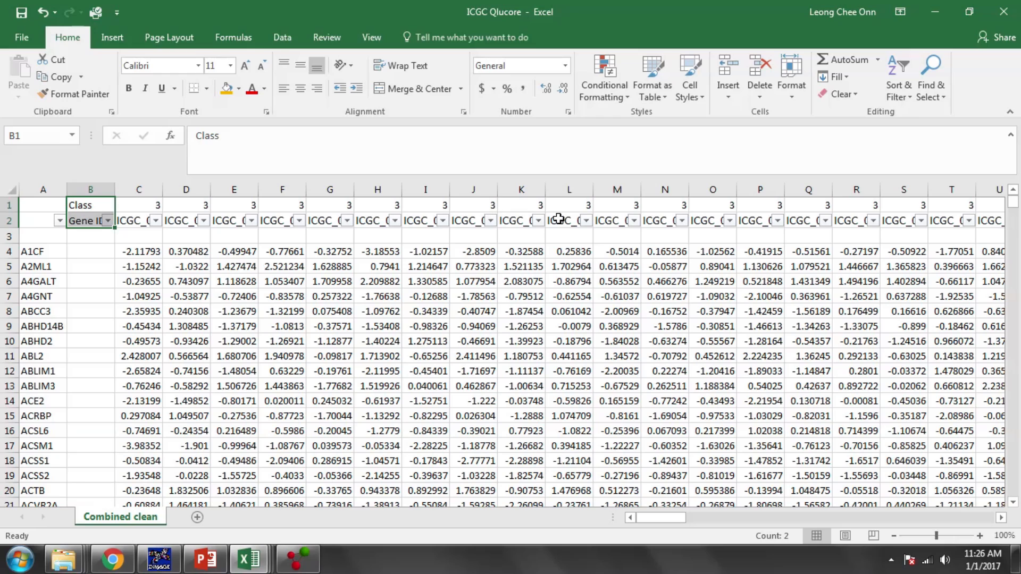
left_click(42, 236)
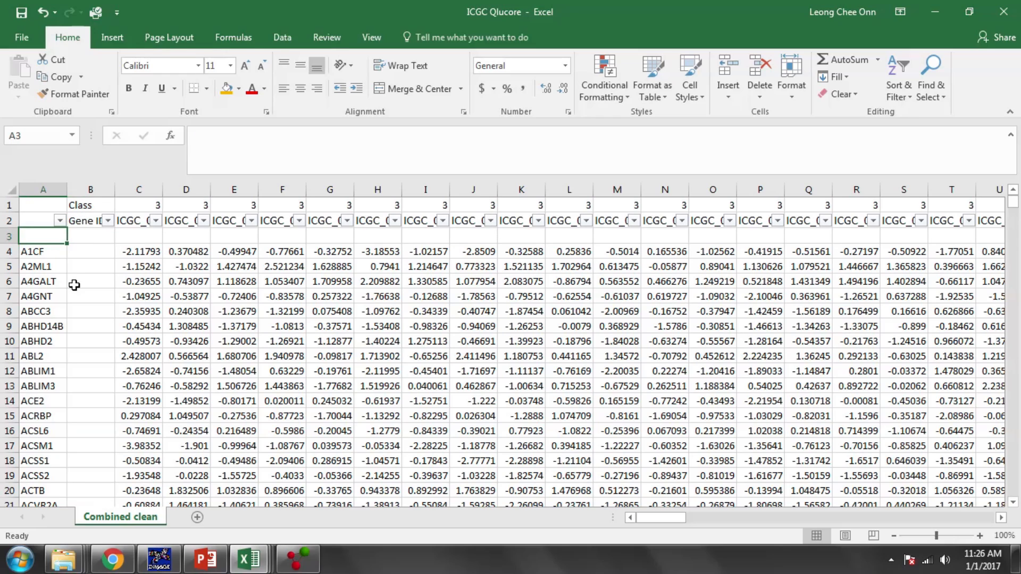
type("Gene")
left_click(116, 315)
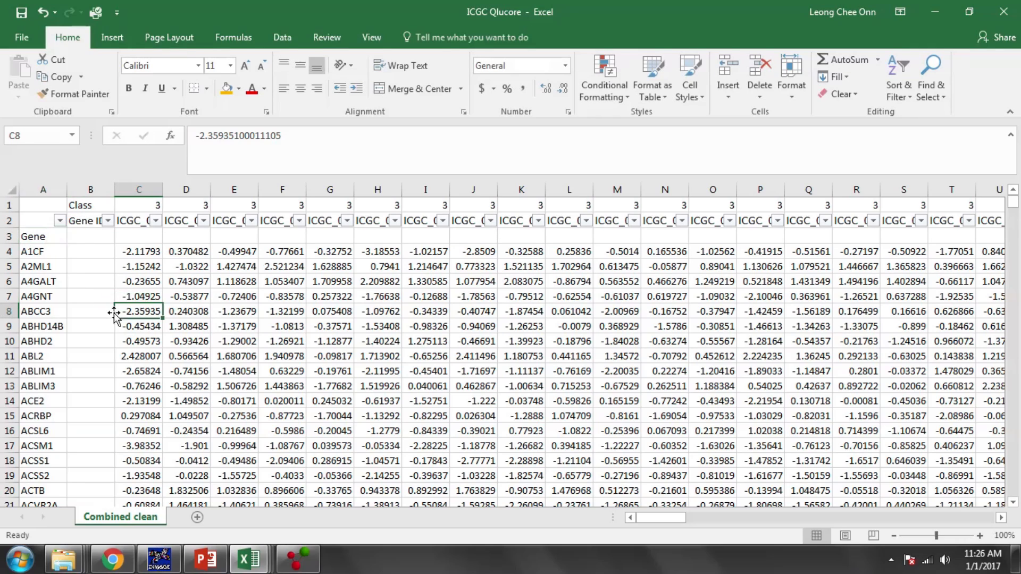
- Save a copy of the sheet to the Desktop as ICGC Qlucore in CSV (Comma delimited) format
left_click(20, 37)
left_click(53, 187)
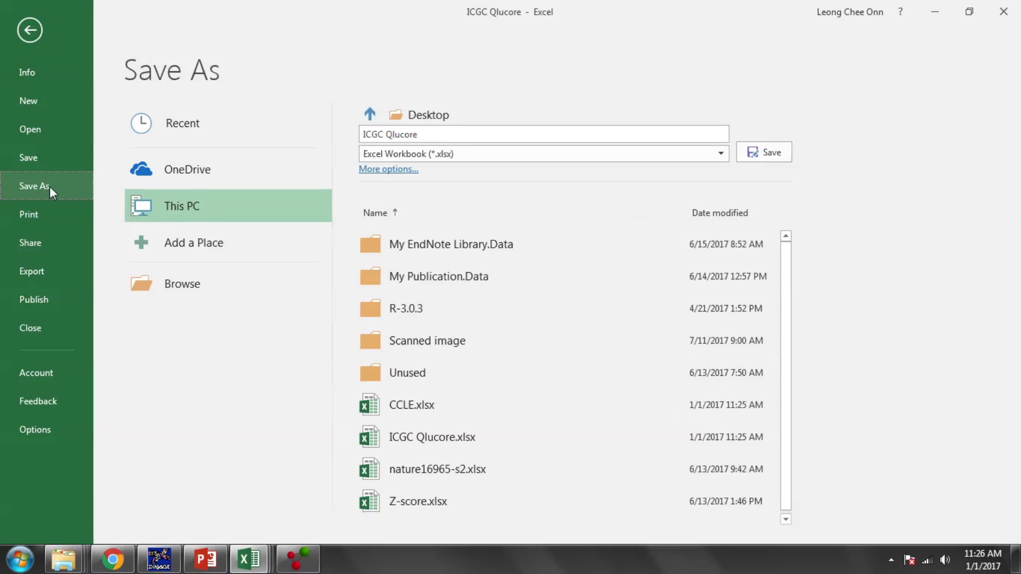
left_click(445, 154)
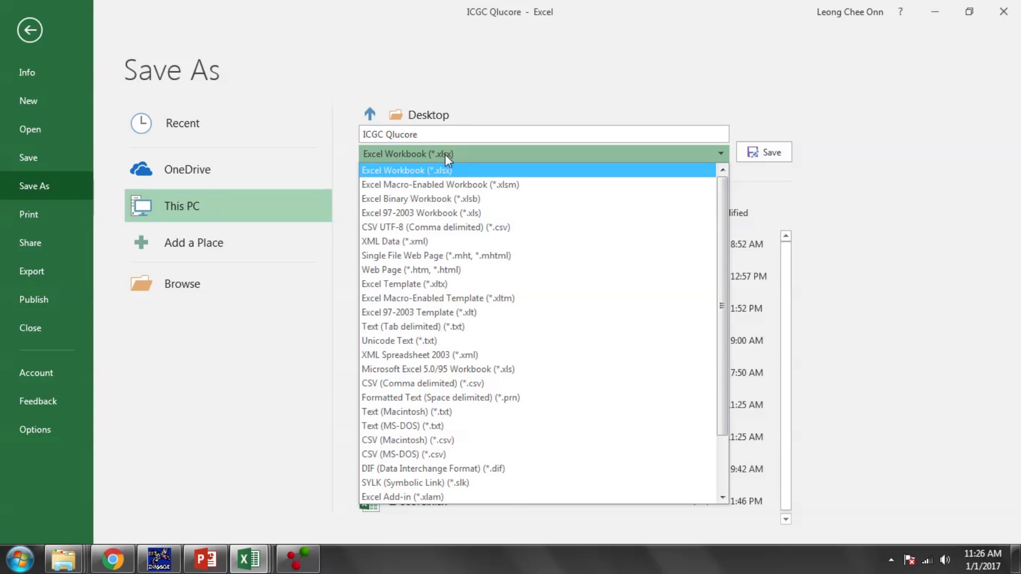
left_click(444, 383)
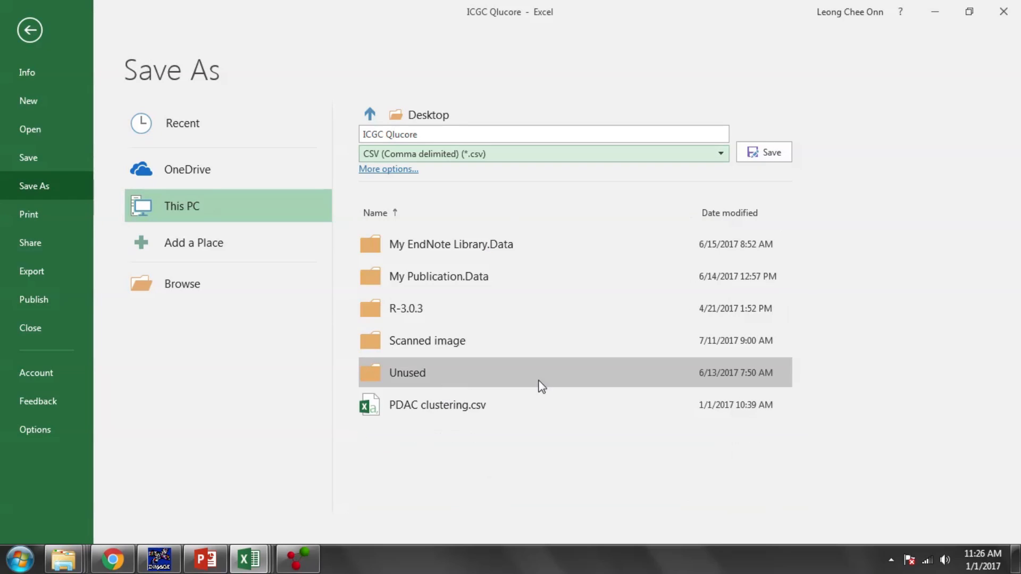
left_click(771, 154)
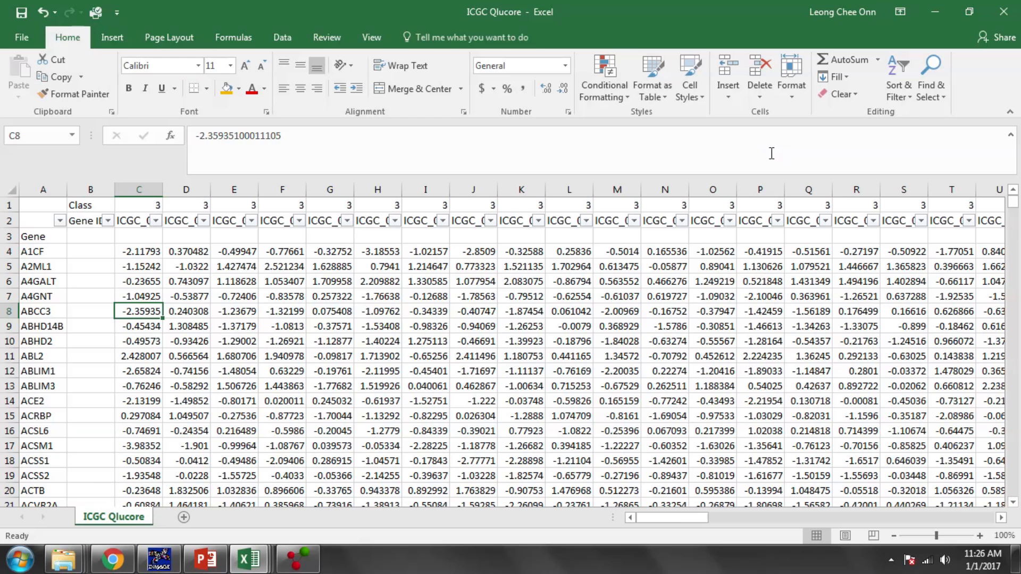
left_click(721, 368)
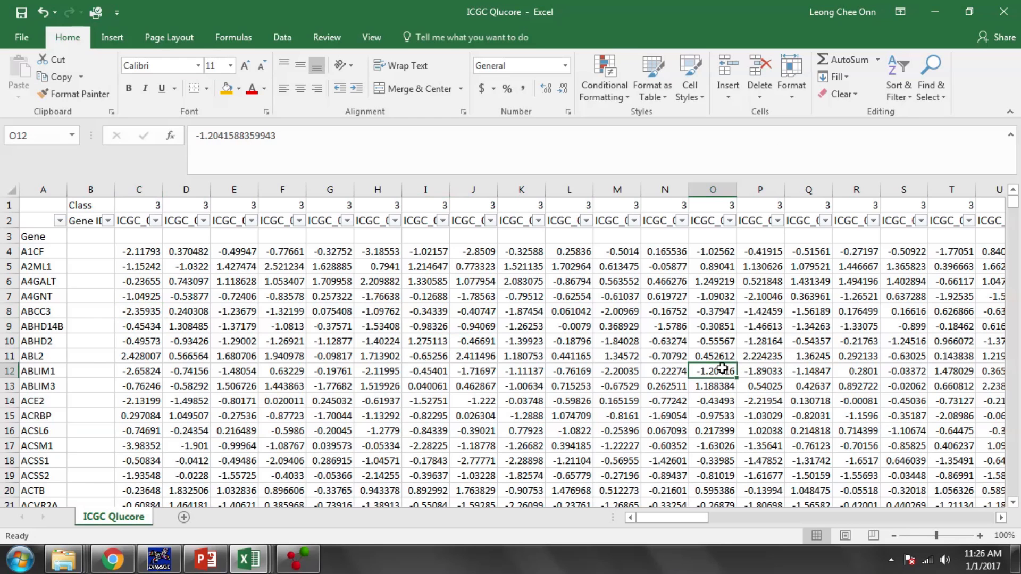
- Switch to Qlucore Omics Explorer, dismiss the Getting Started window and open ICGC Qlucore.csv from the Desktop with the import wizard
left_click(297, 558)
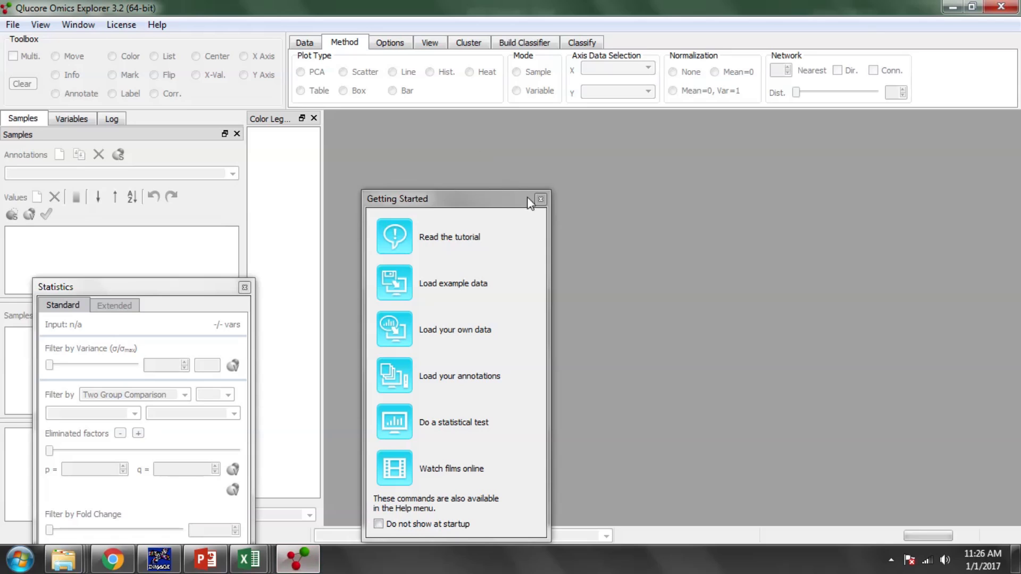
left_click(540, 201)
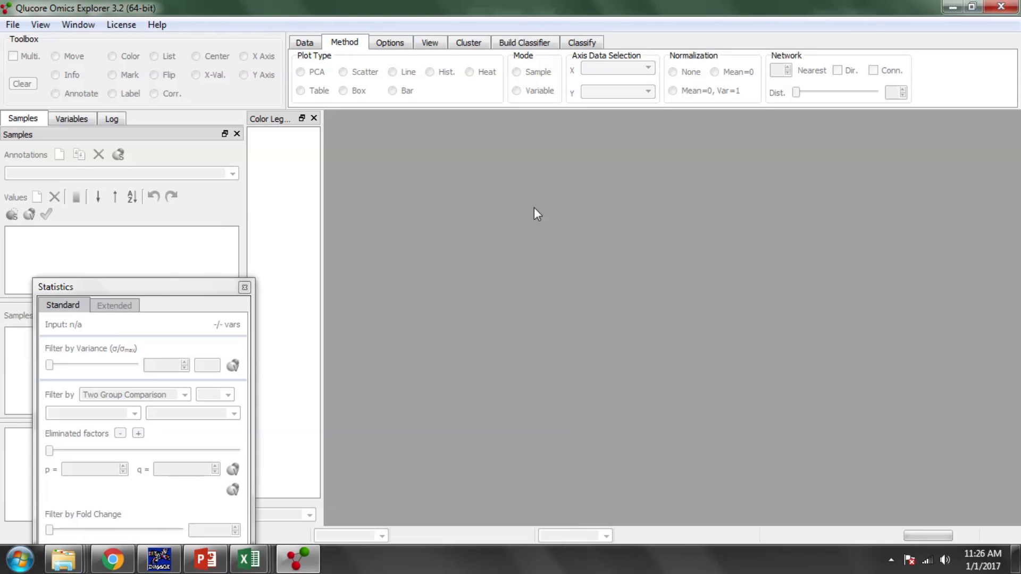
left_click(12, 24)
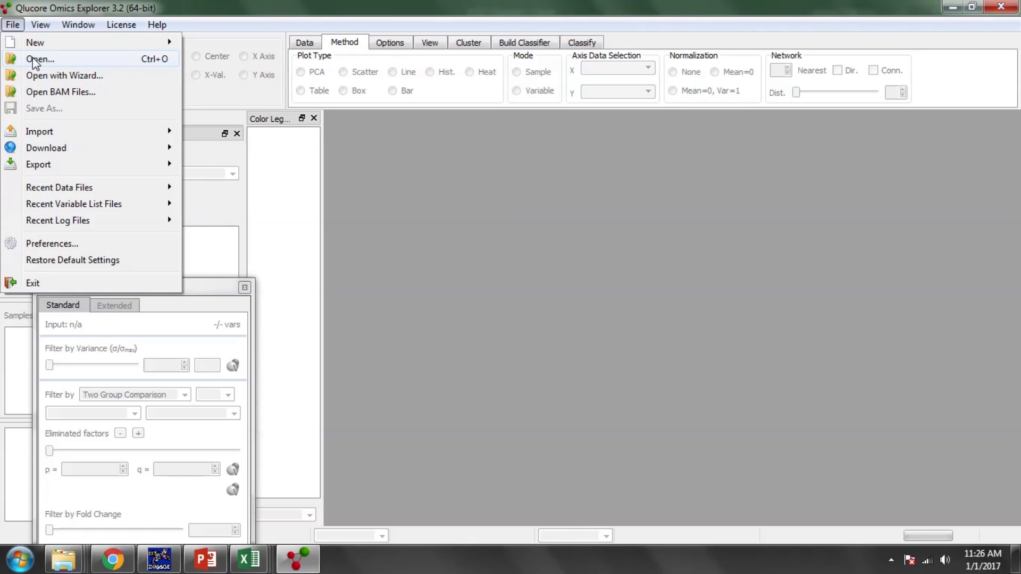
left_click(37, 76)
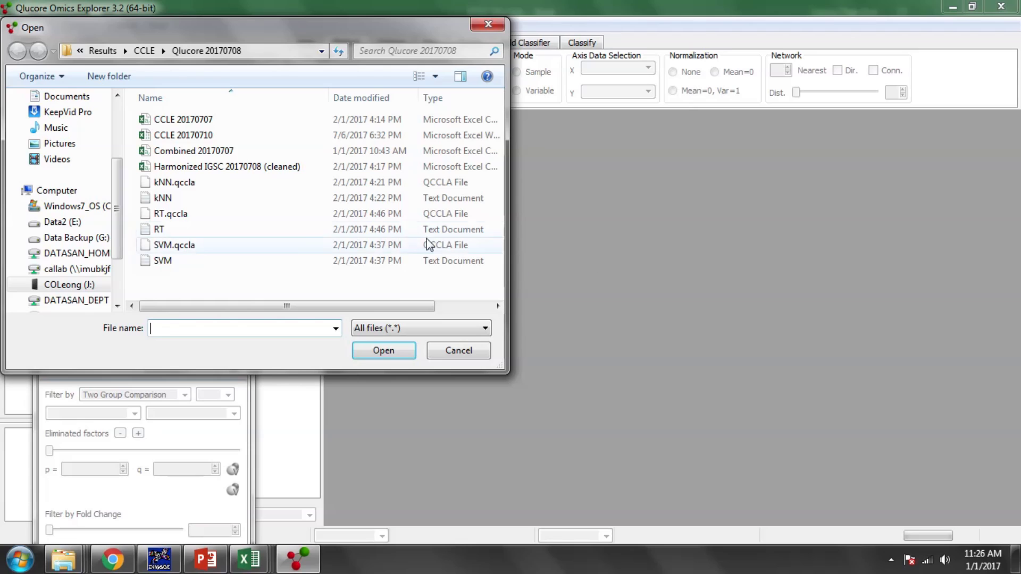
left_click_drag(116, 186, 117, 119)
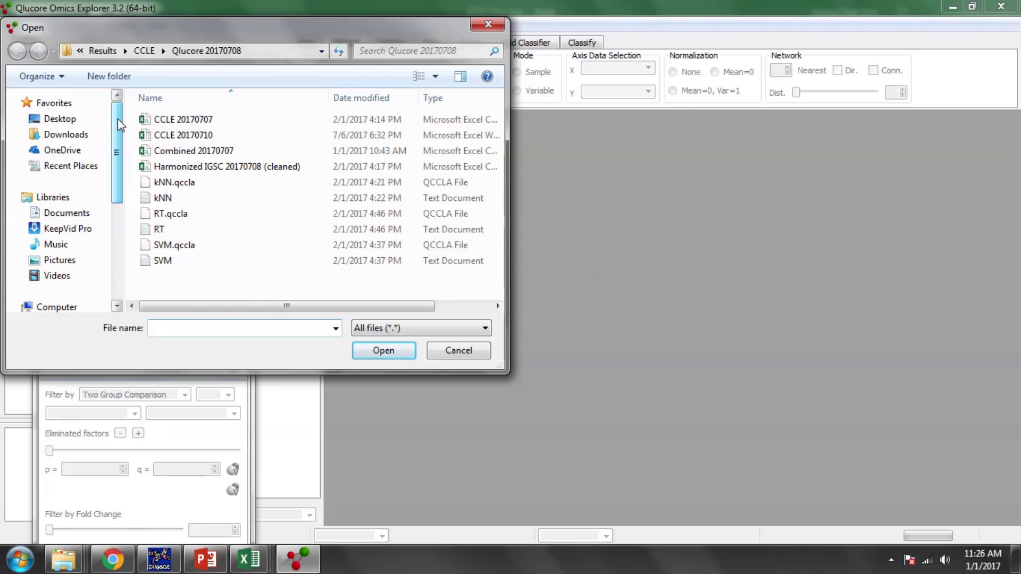
left_click(75, 122)
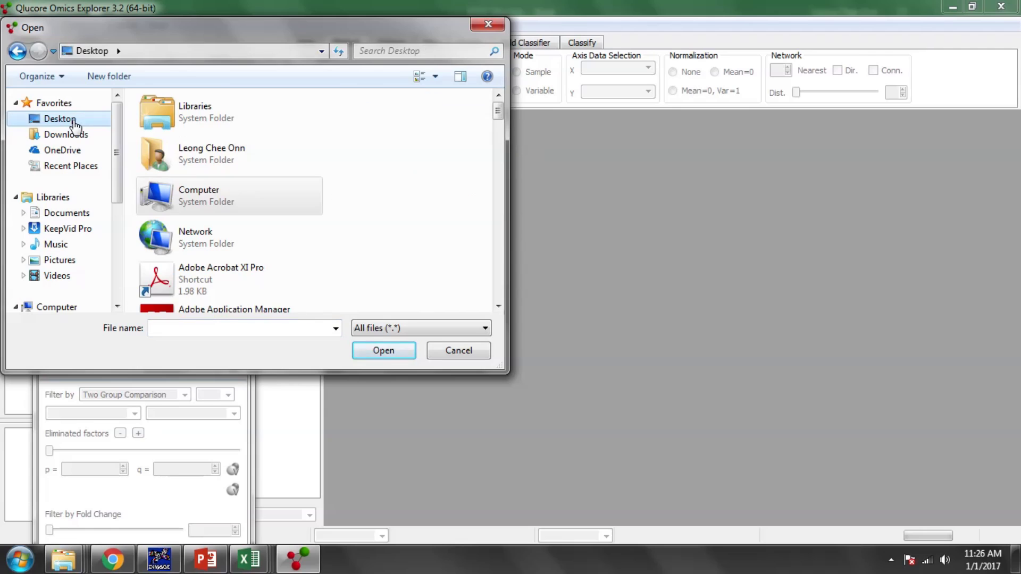
left_click(376, 353)
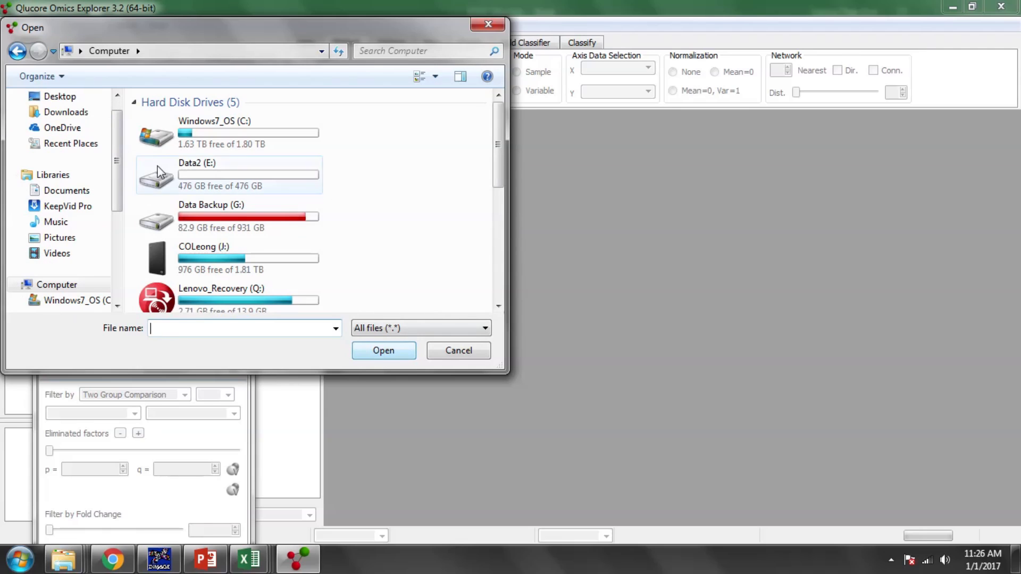
left_click_drag(500, 160, 79, 142)
left_click(63, 97)
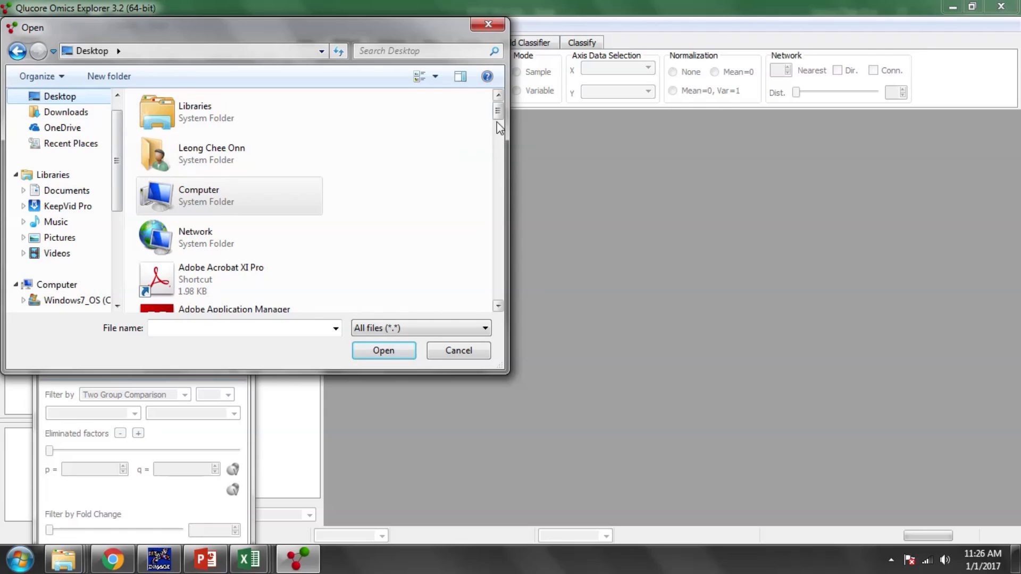
left_click_drag(497, 122, 498, 250)
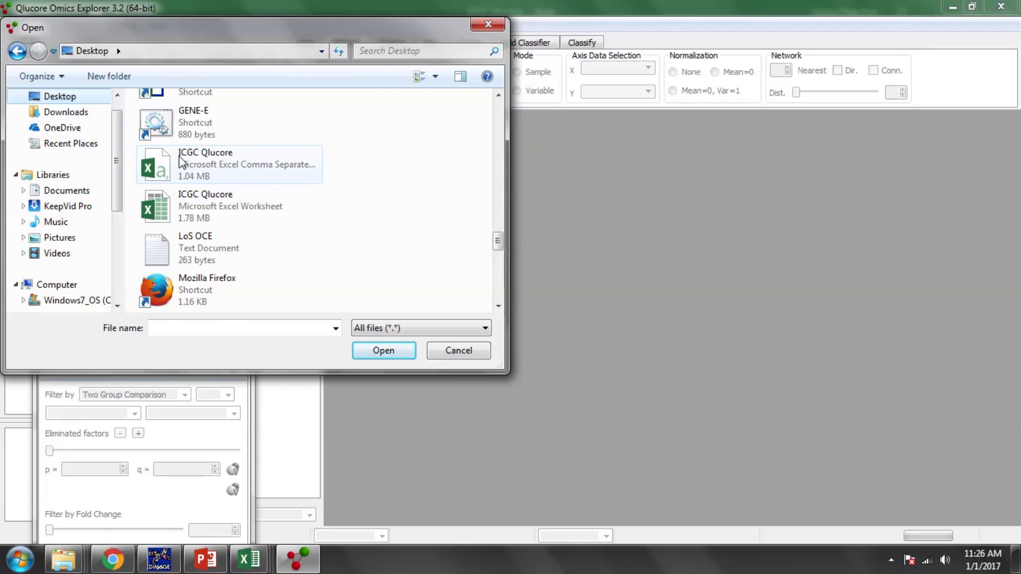
double_click(228, 165)
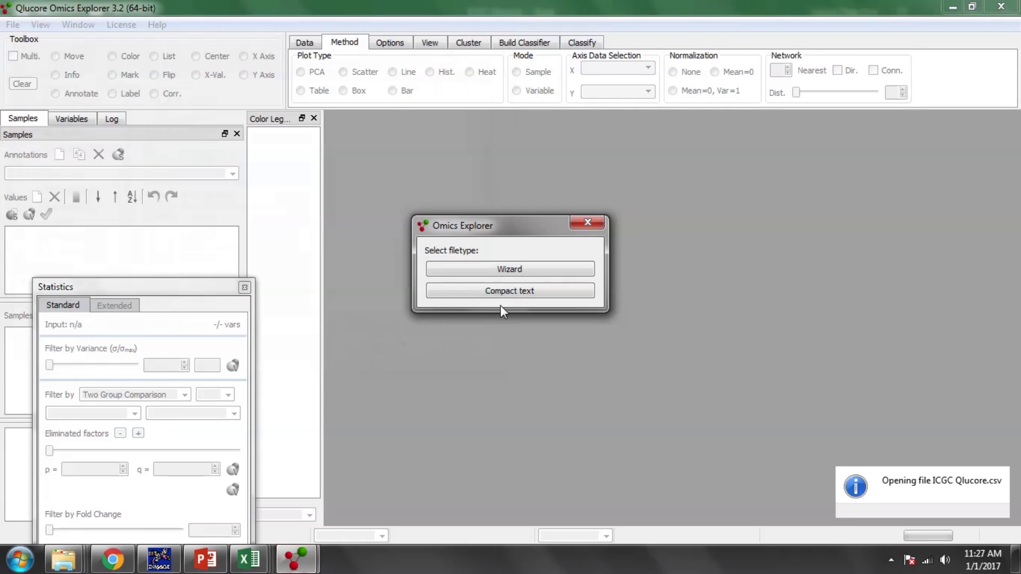
left_click(497, 266)
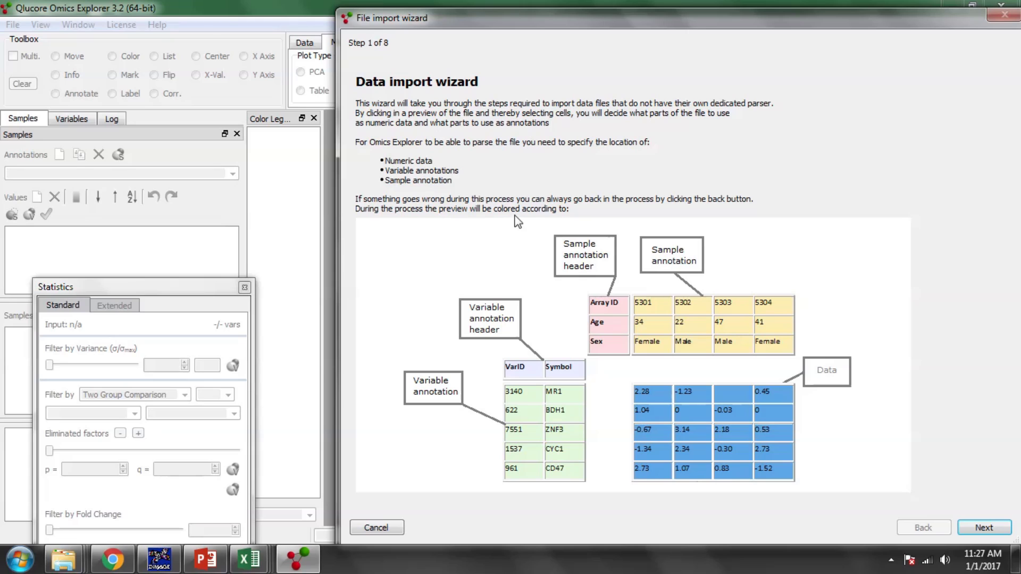
- Accept the comma separator and treat rows as variables in the import wizard
left_click(983, 528)
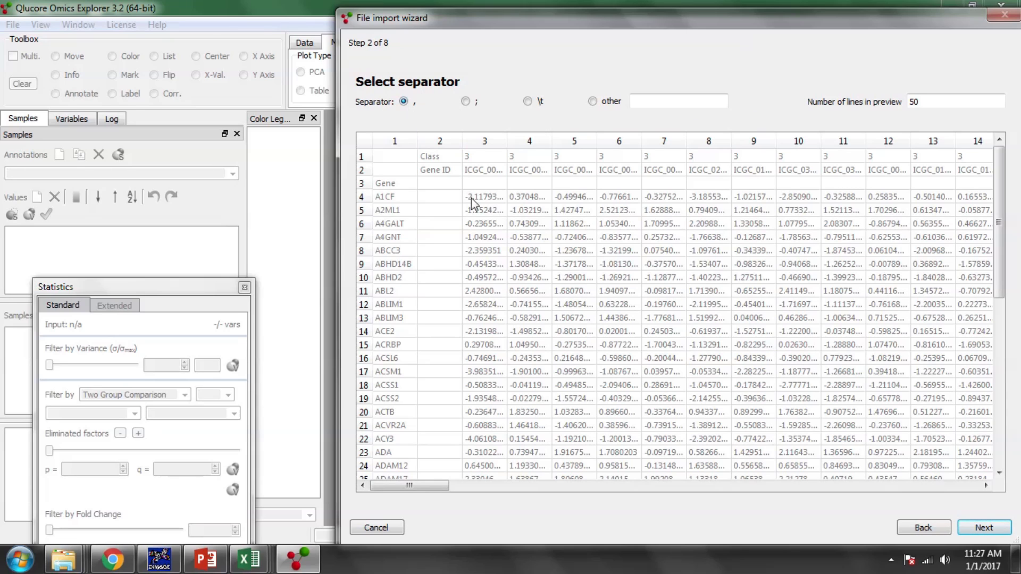
left_click(984, 528)
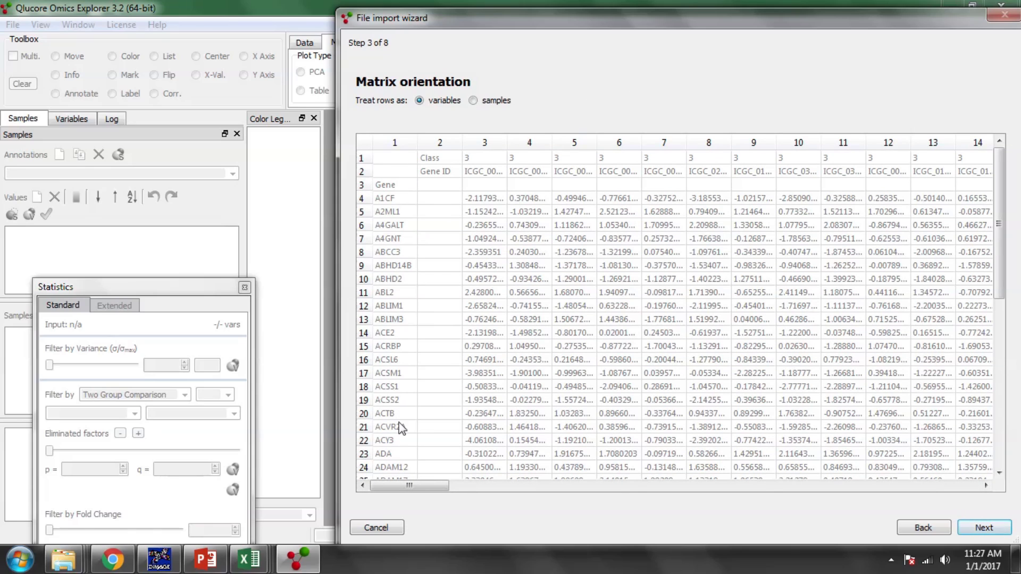
left_click(984, 528)
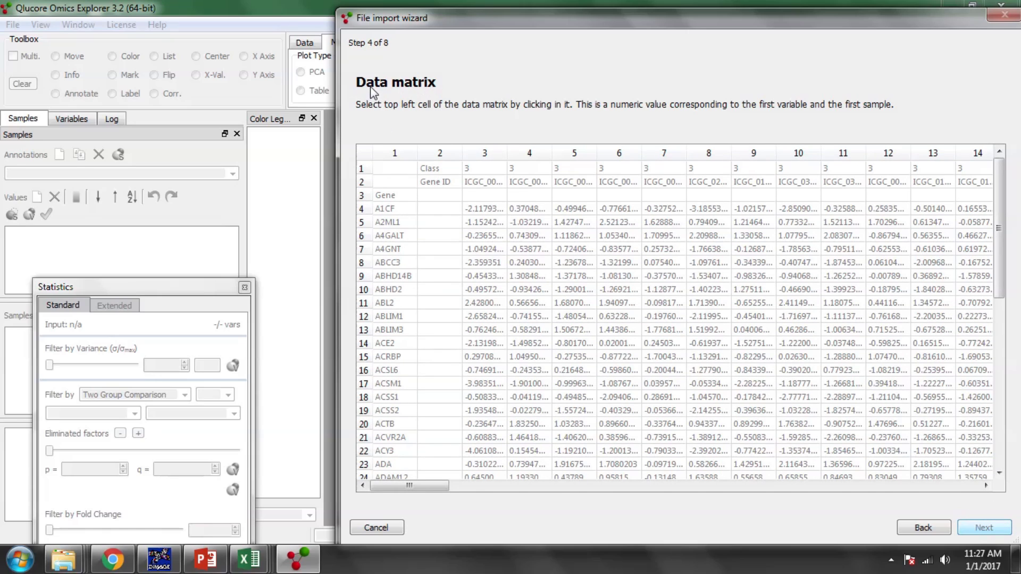
- Define the data matrix from the A1CF value in row 4, column 3 across to column 98
left_click(477, 209)
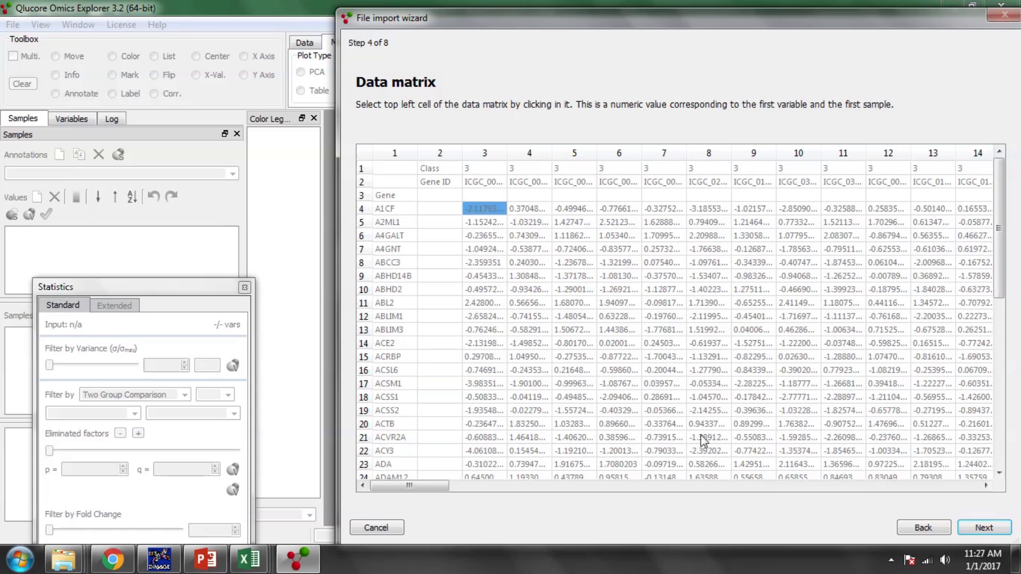
left_click(984, 528)
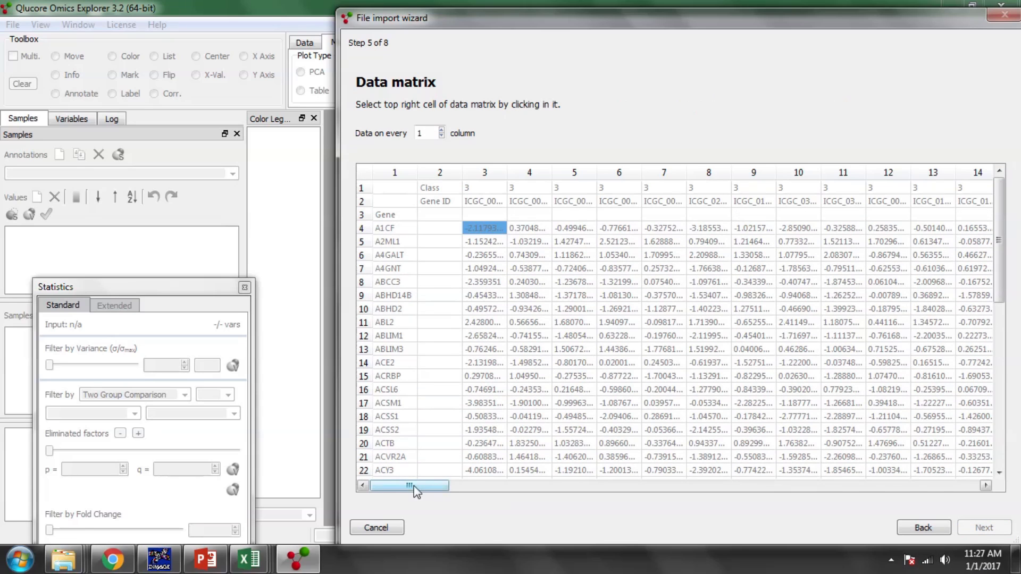
left_click_drag(410, 485, 941, 485)
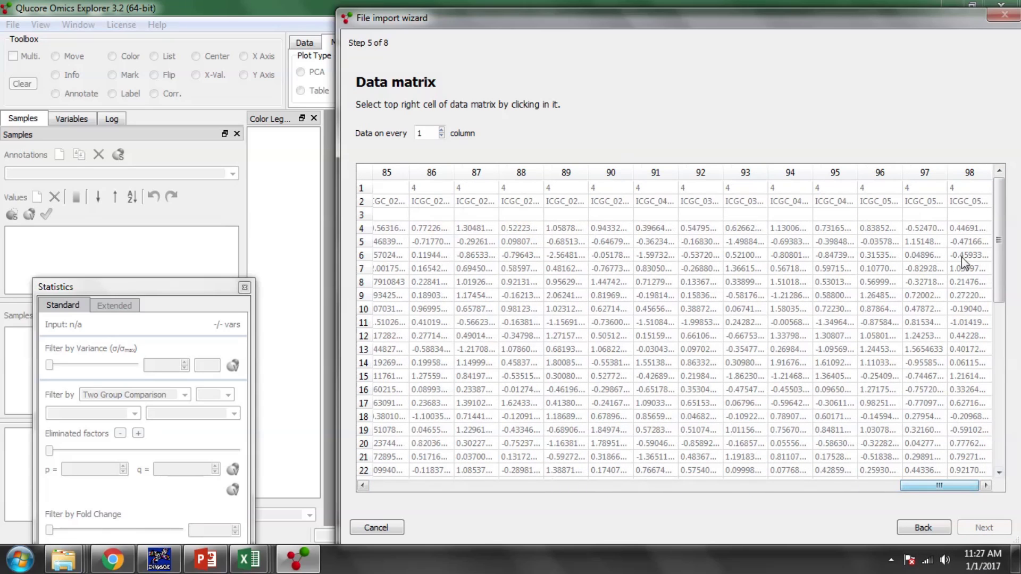
left_click(965, 229)
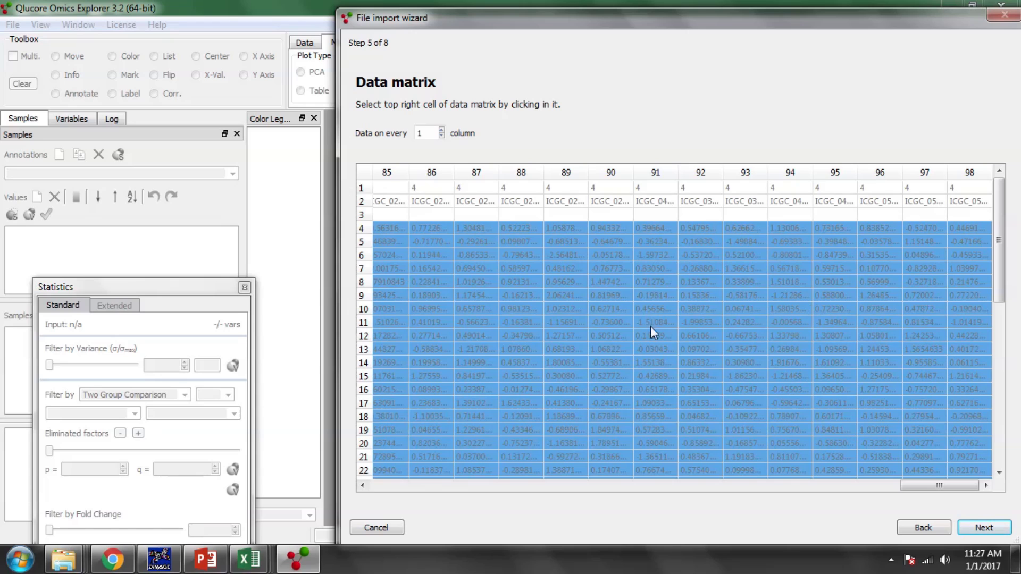
left_click(983, 528)
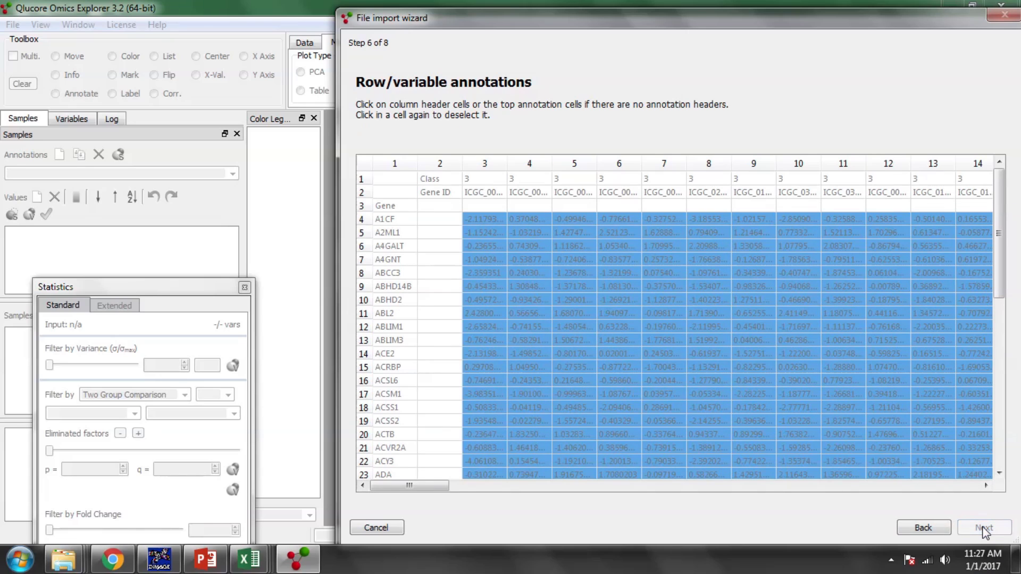
- Set Gene as the variable annotation and Class and Gene ID as the sample annotations, and finish the import
left_click(388, 206)
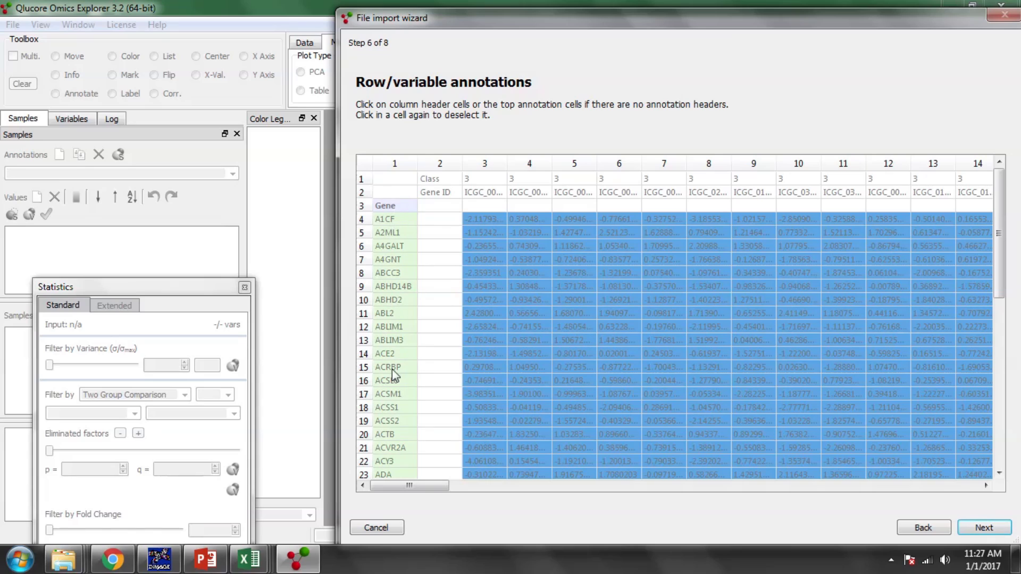
left_click(983, 529)
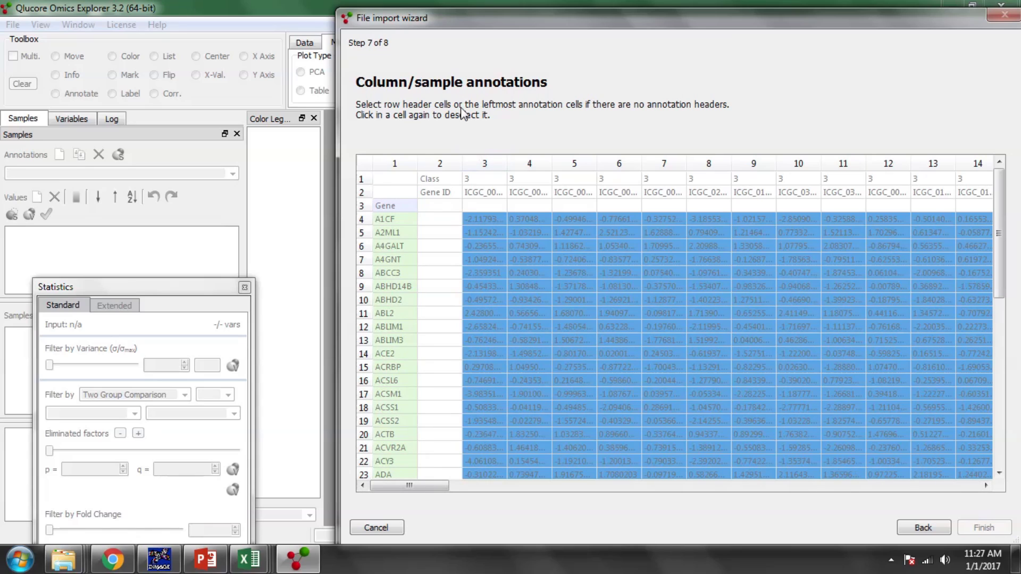
left_click(445, 180)
left_click(440, 194)
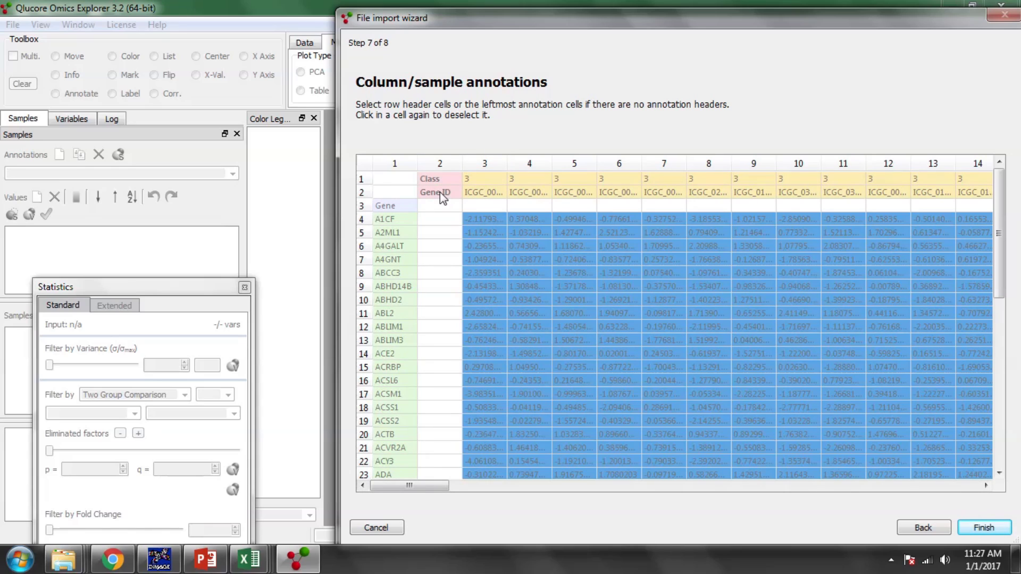
left_click(983, 528)
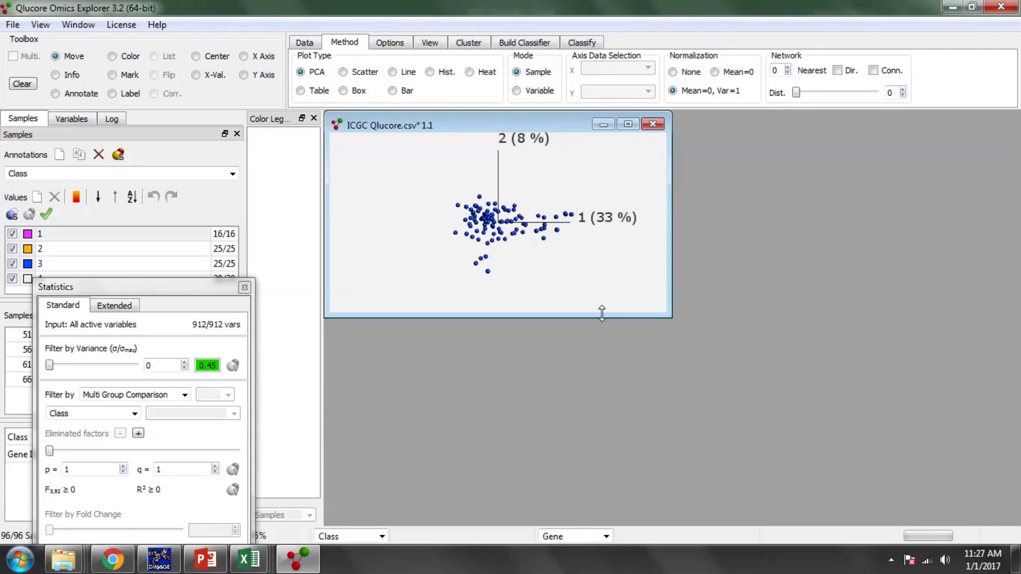
- Enlarge the PCA plot window and move the Statistics window clear of the Class values list
left_click_drag(601, 317, 604, 527)
left_click_drag(669, 377, 729, 379)
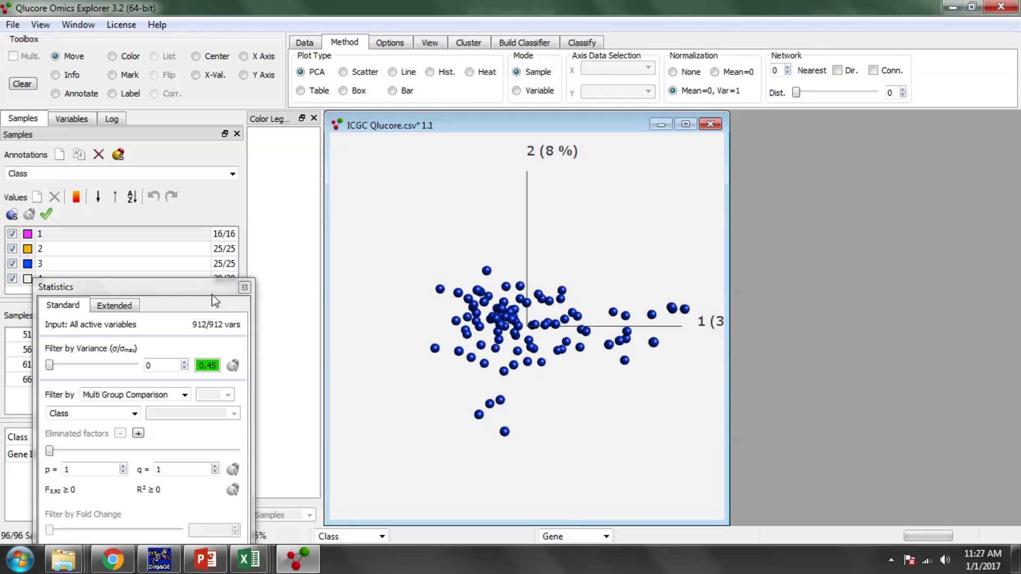
left_click_drag(213, 290, 209, 353)
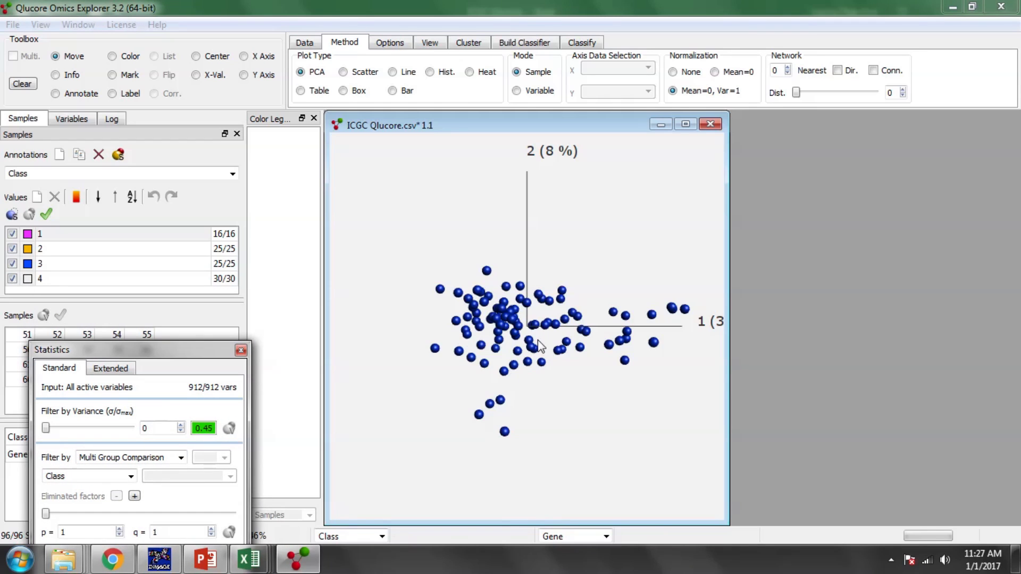
- Colour the samples in the PCA plot by Class and rotate the plot to show the third component
left_click(118, 155)
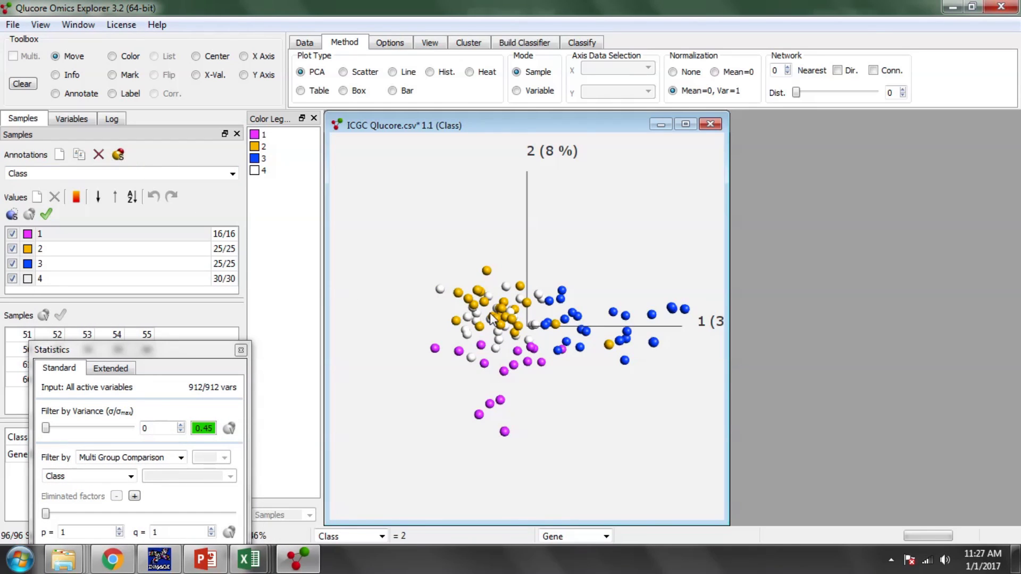
left_click_drag(490, 312, 507, 380)
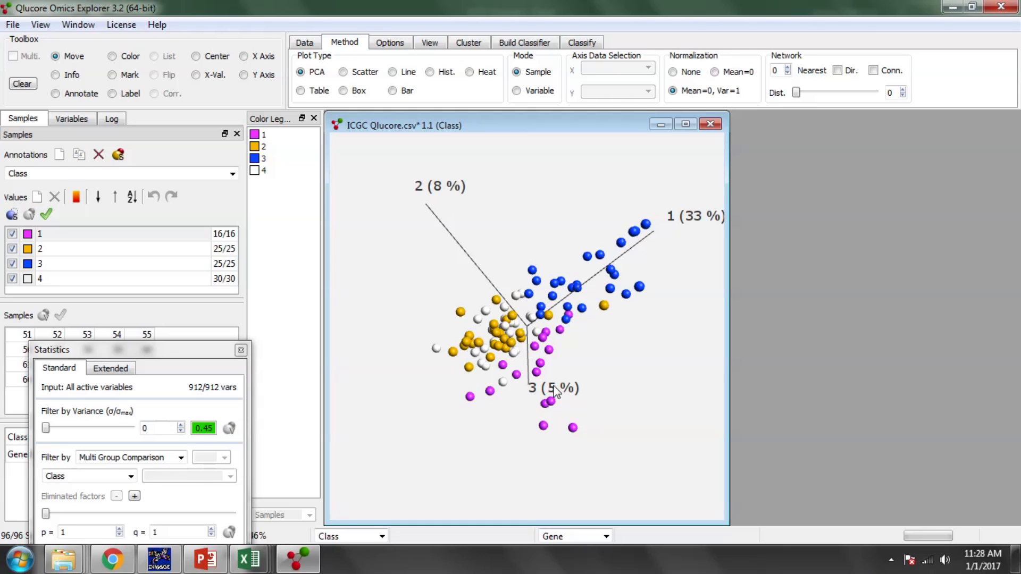
- Choose KNN as the classifier method and ICGC Qlucore.csv as the validation set for the classifier build
left_click_drag(537, 348, 525, 372)
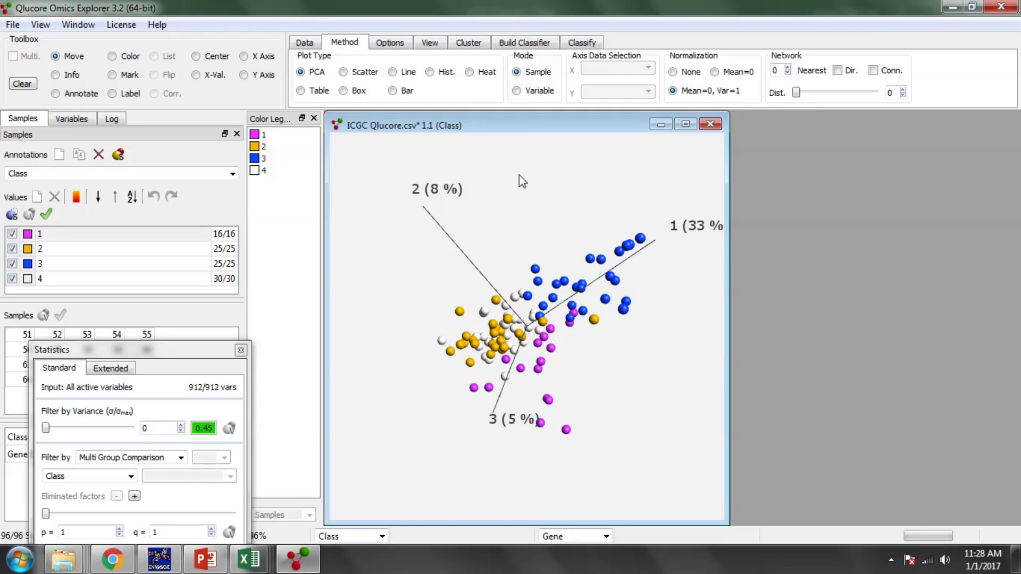
left_click(518, 48)
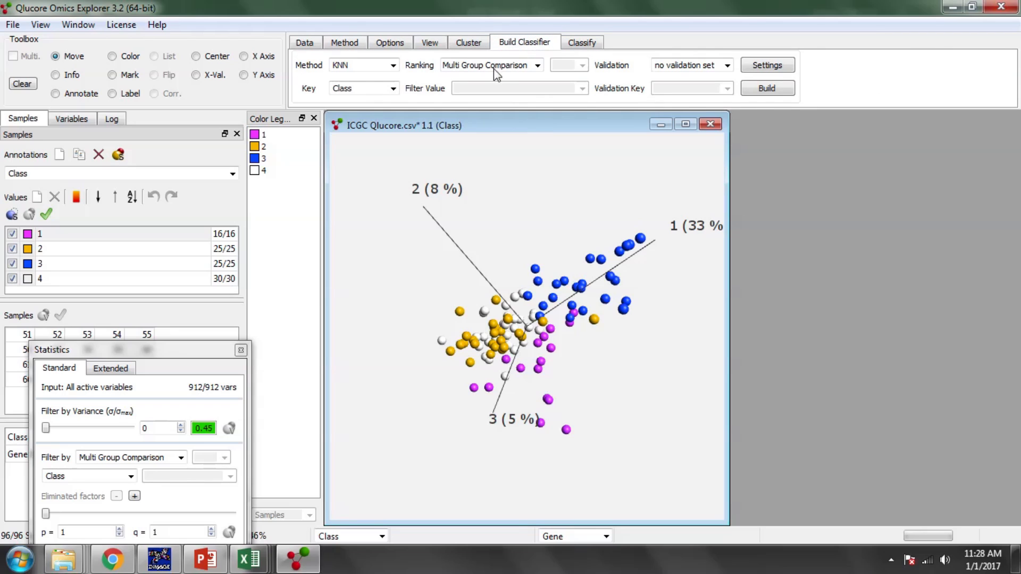
left_click(393, 66)
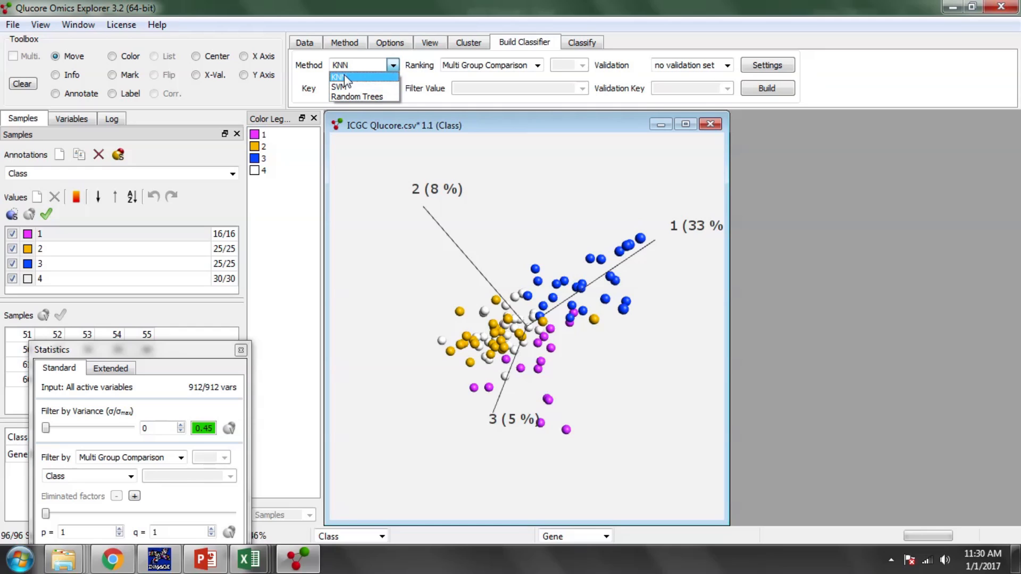
left_click(344, 76)
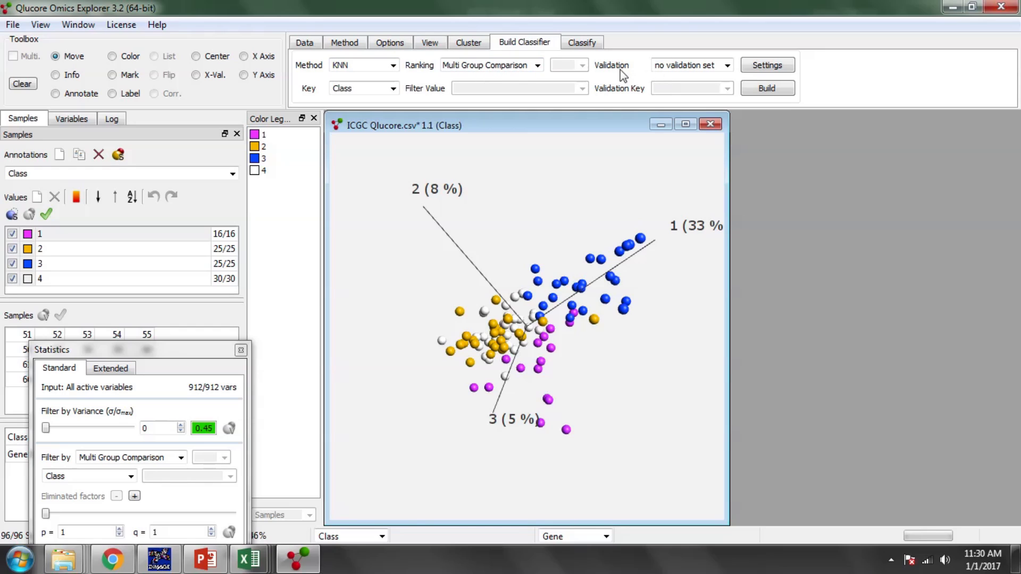
left_click(727, 65)
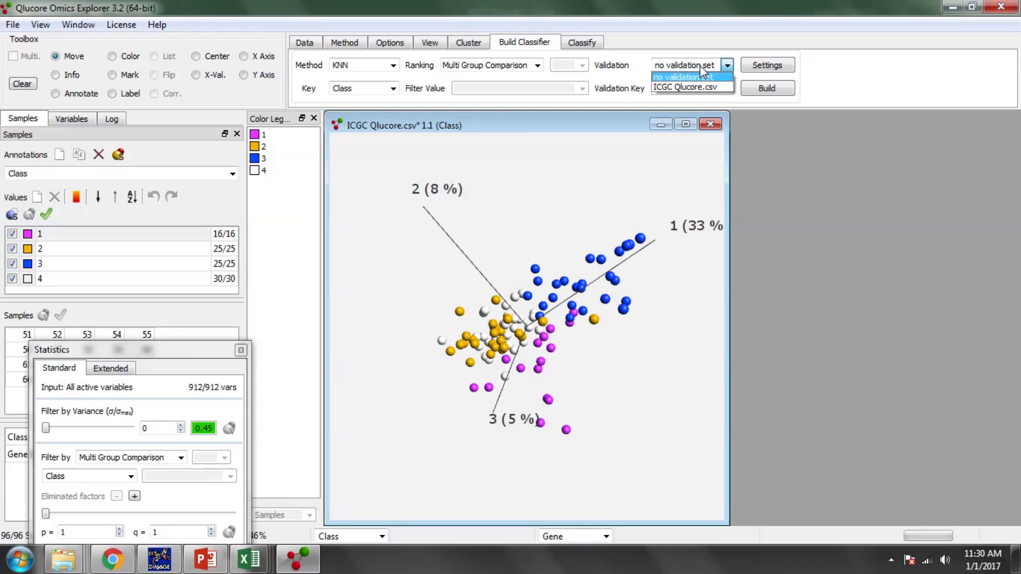
left_click(701, 68)
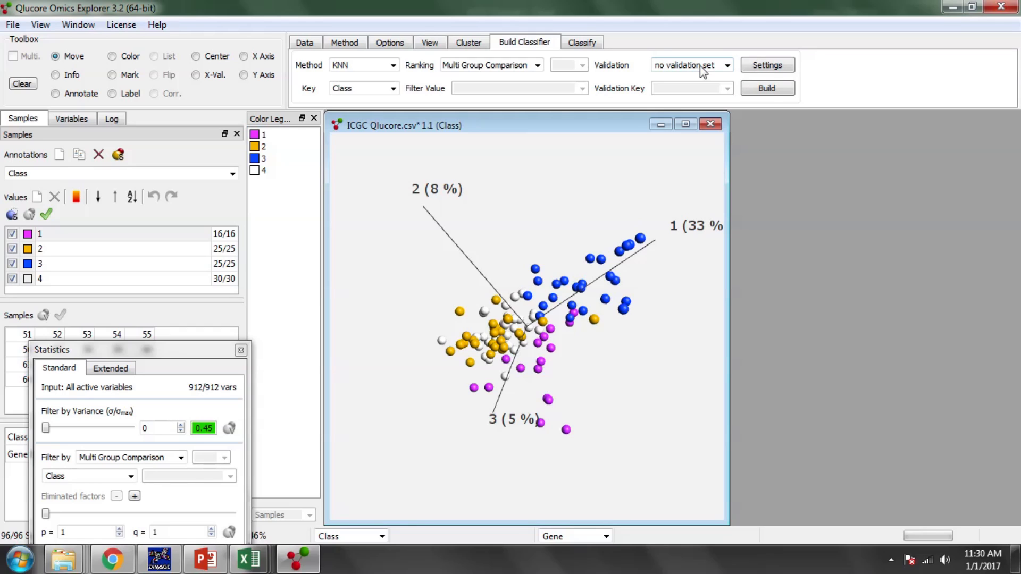
left_click(727, 66)
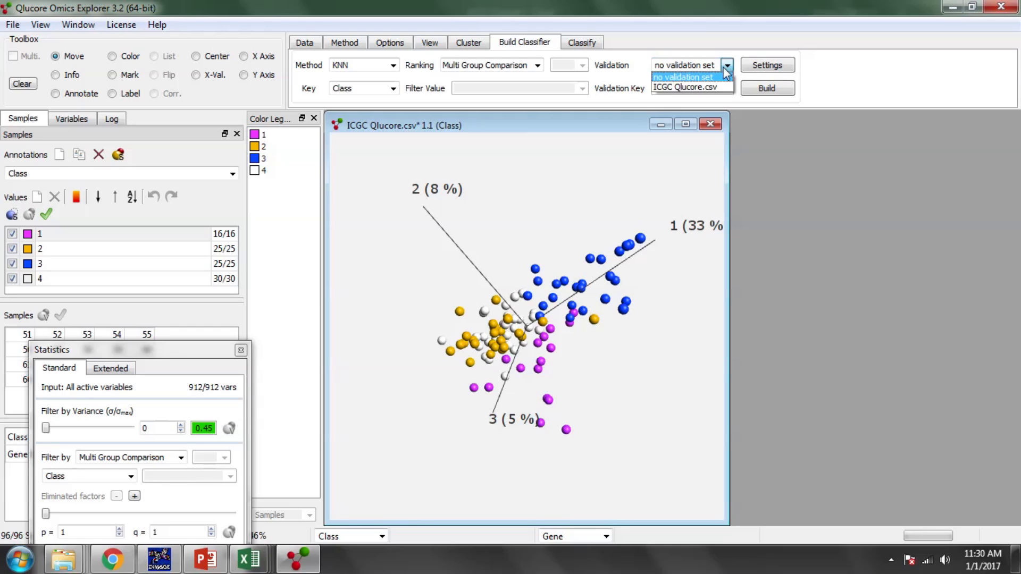
left_click(701, 88)
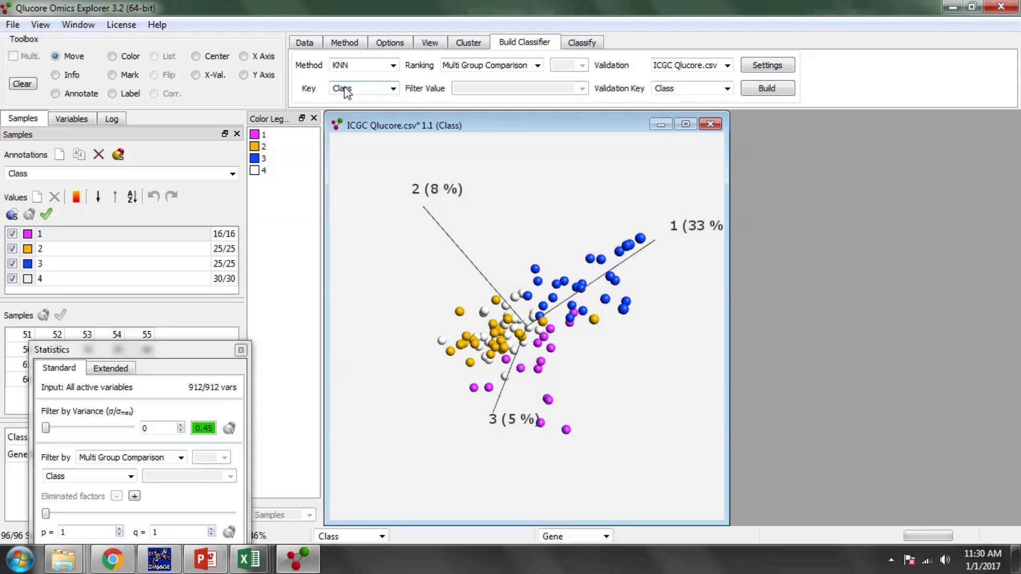
- Build the classifier using the same data for training and validation, and save it to the Desktop as kNN
left_click(763, 89)
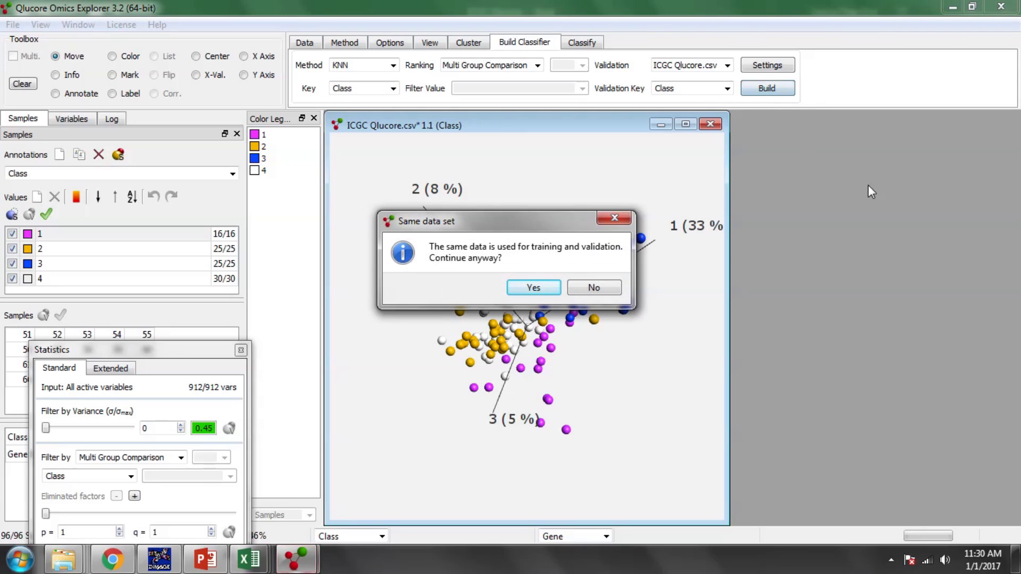
left_click(528, 288)
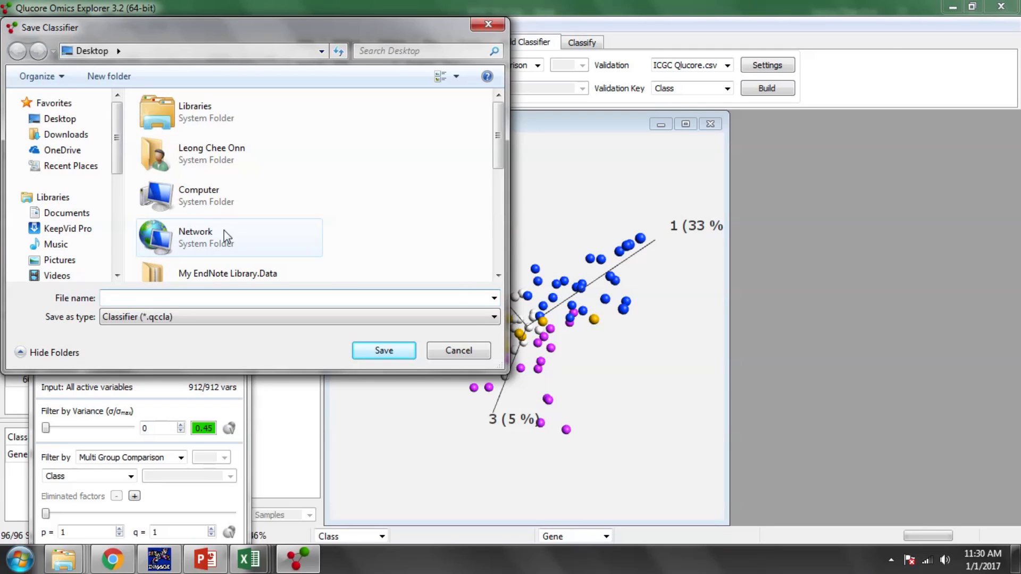
type("kNN")
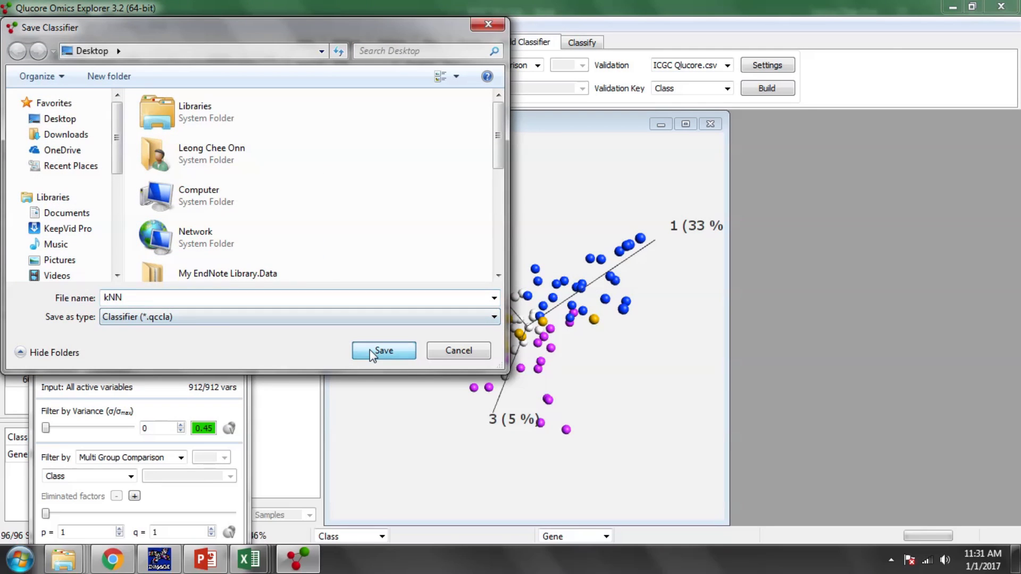
left_click(383, 351)
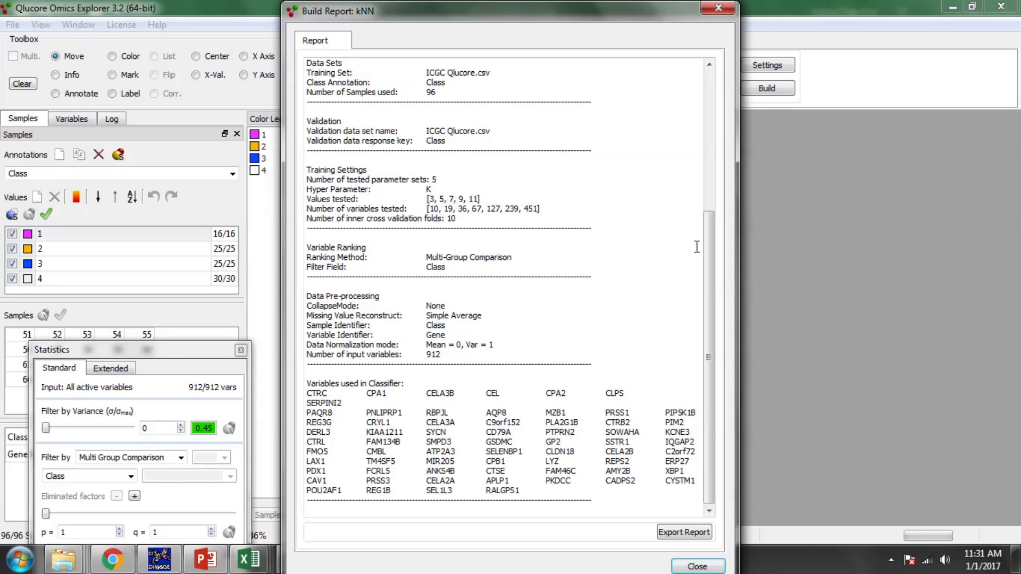
- Review the validation accuracy per class and the variables used in the kNN build report, and close the report
left_click_drag(707, 250, 710, 98)
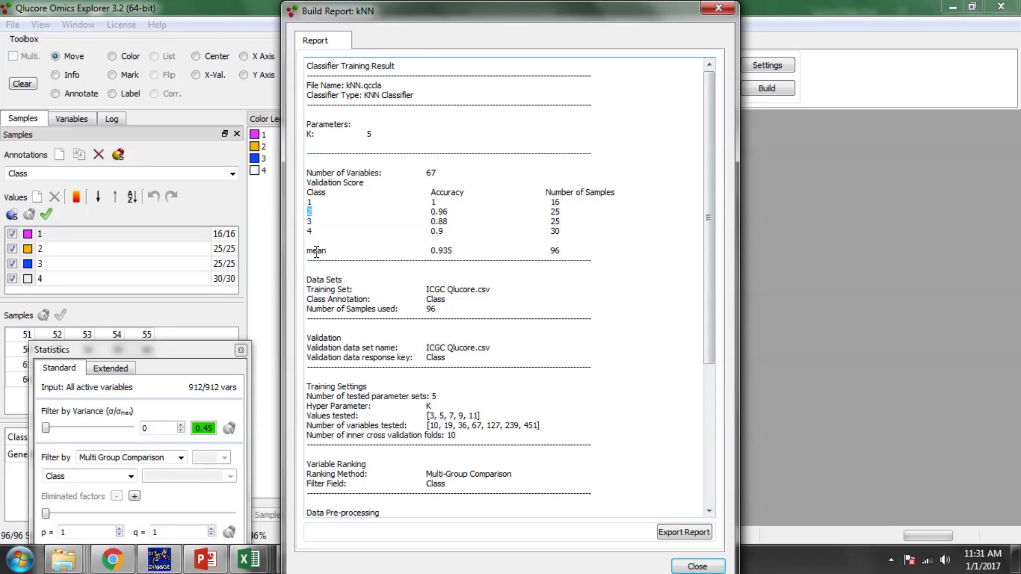
left_click_drag(435, 250, 458, 250)
scroll(543, 308, "down", 7)
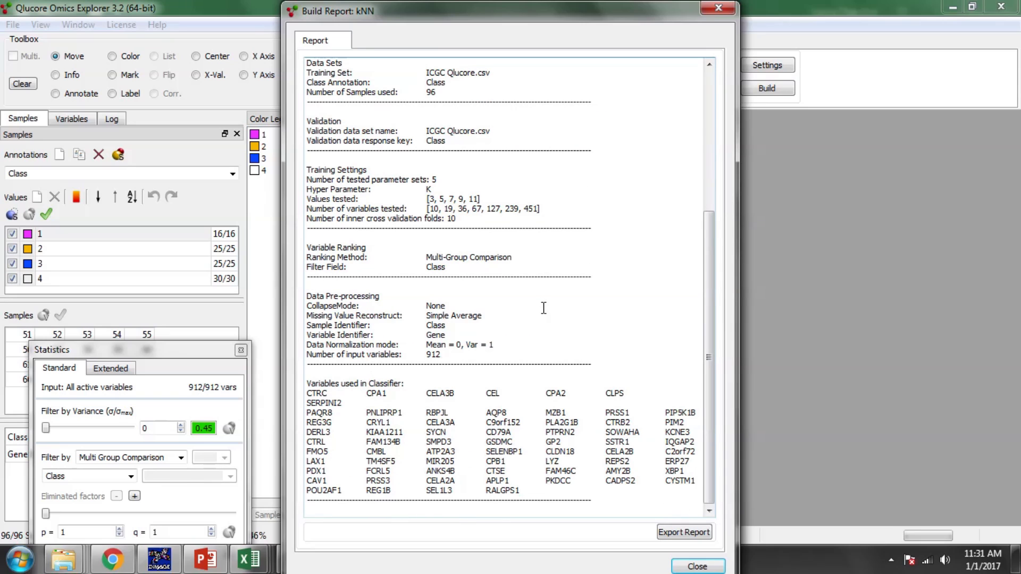
left_click_drag(309, 391, 697, 490)
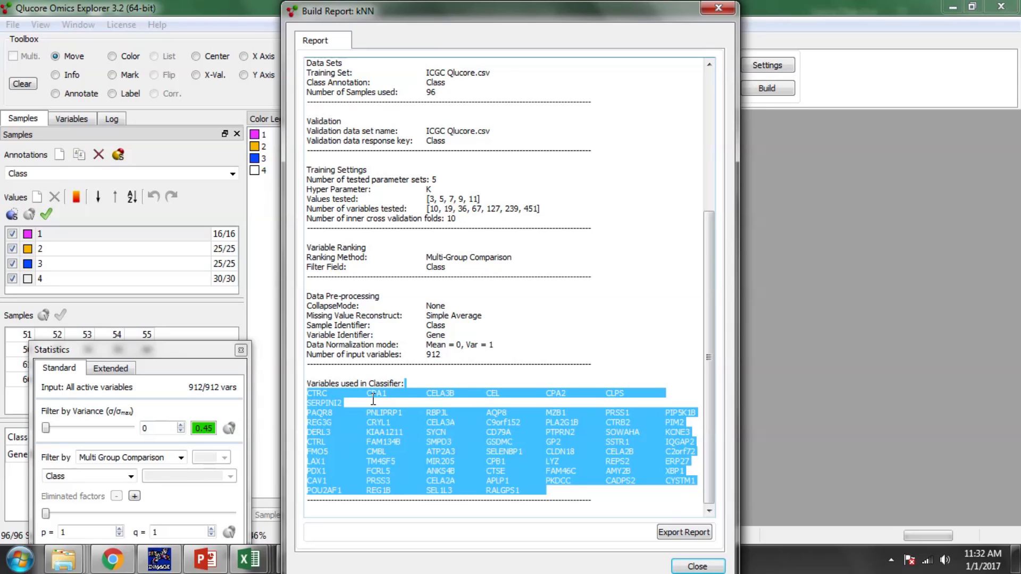
left_click(696, 566)
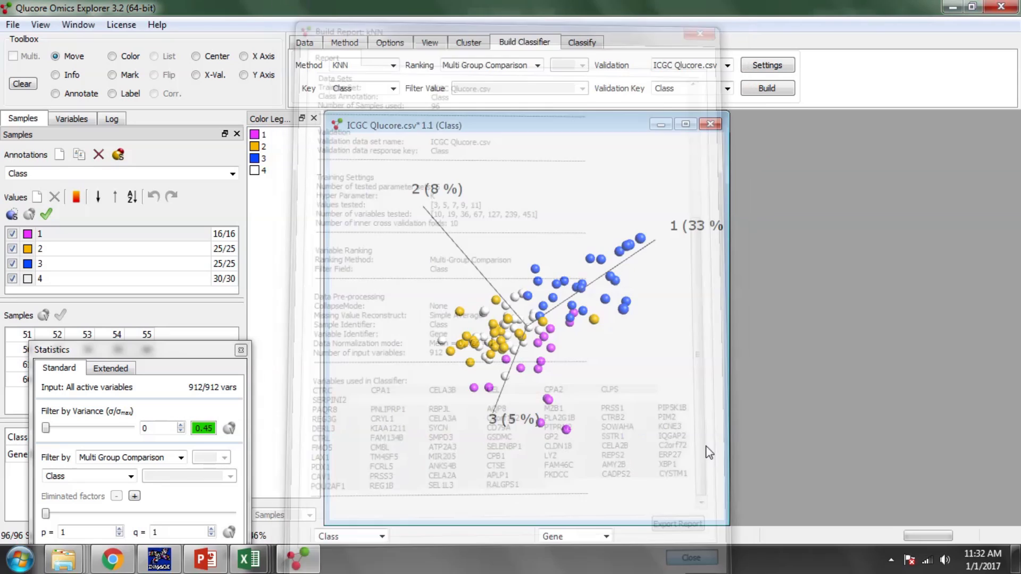
- Switch to the CCLE workbook in Excel and copy its CCLE sheet into a new workbook
left_click(246, 561)
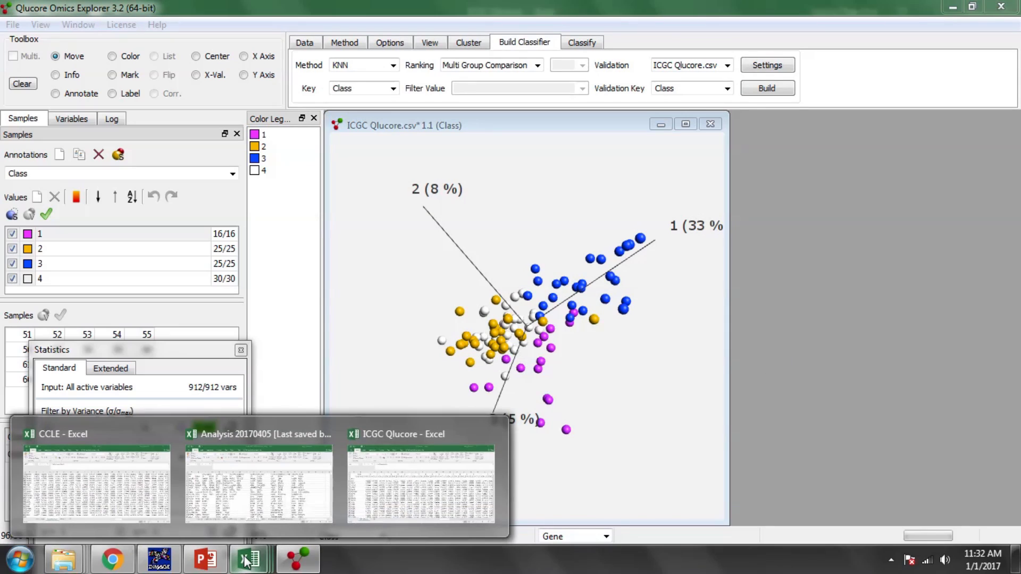
mouse_move(373, 506)
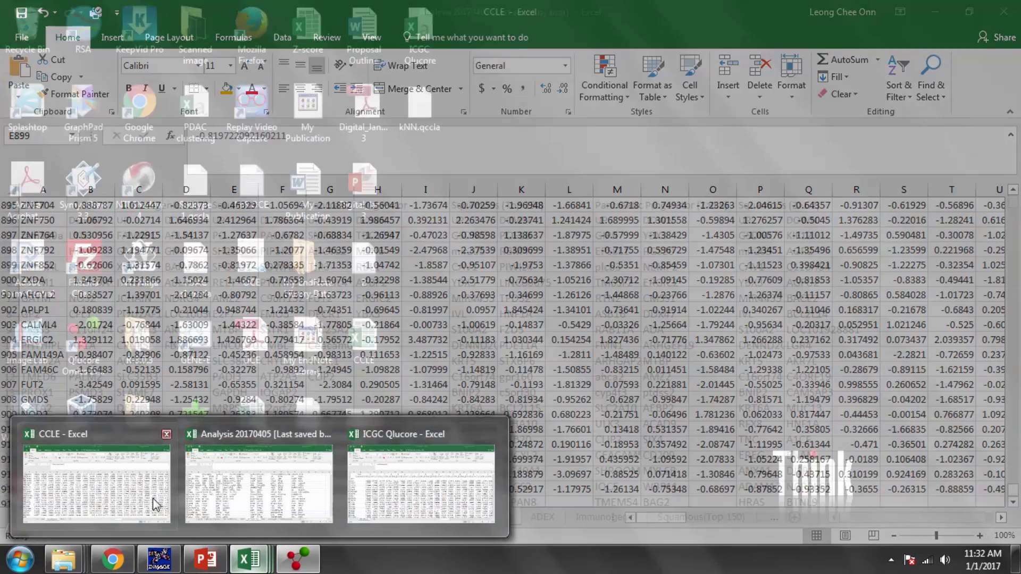
left_click(152, 499)
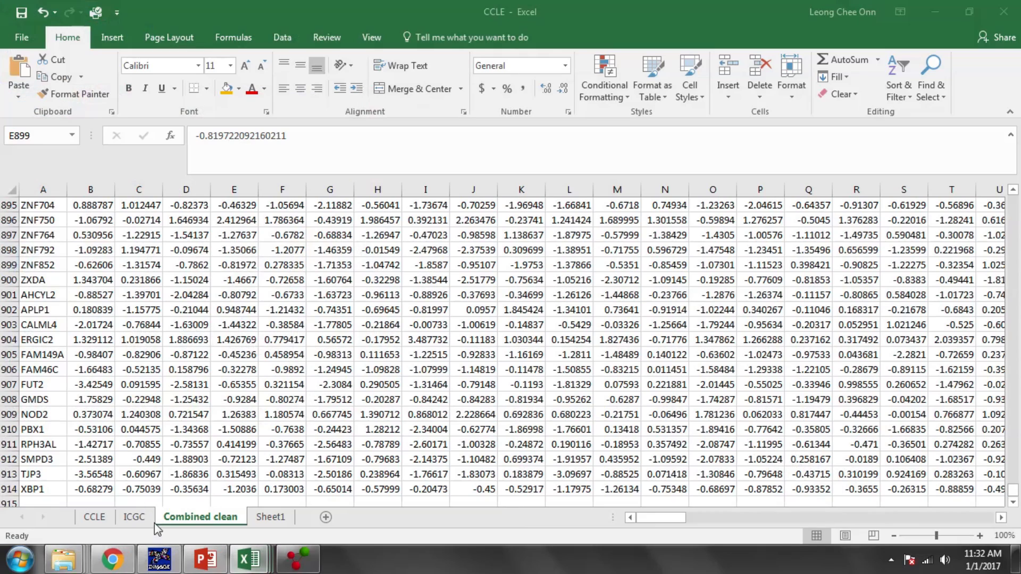
left_click(96, 516)
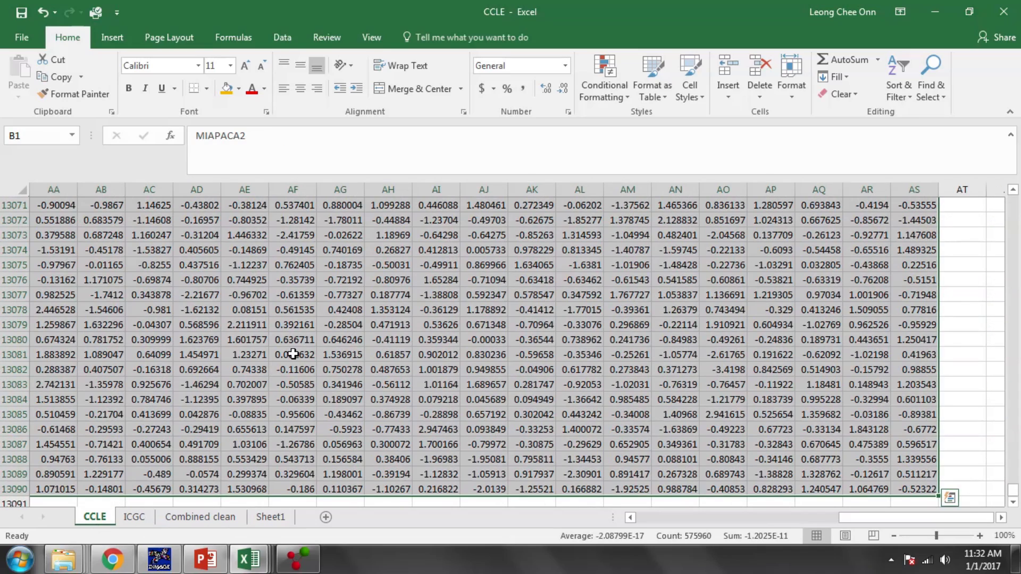
left_click(292, 354)
right_click(96, 517)
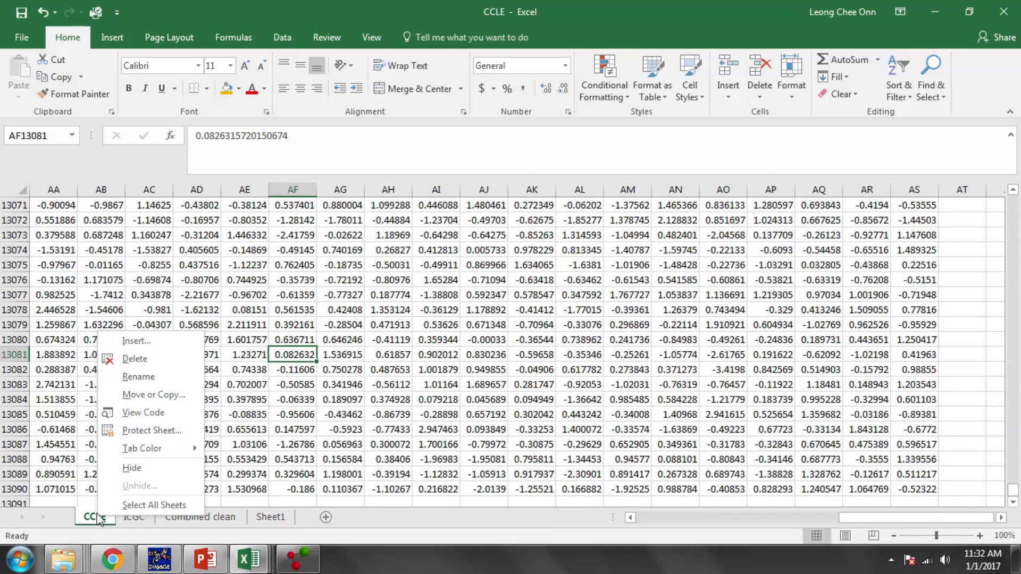
left_click(149, 392)
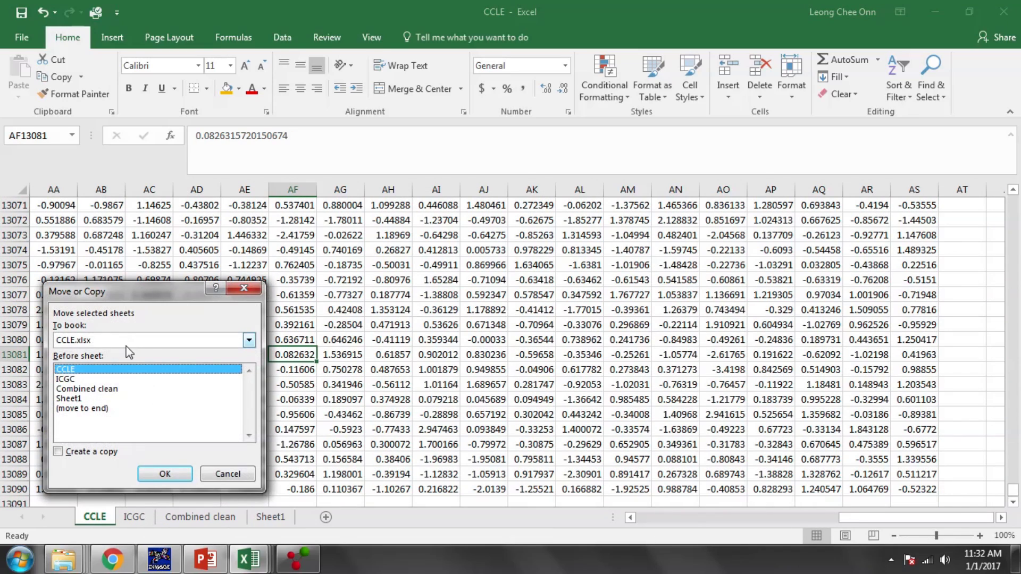
left_click(90, 451)
left_click(114, 340)
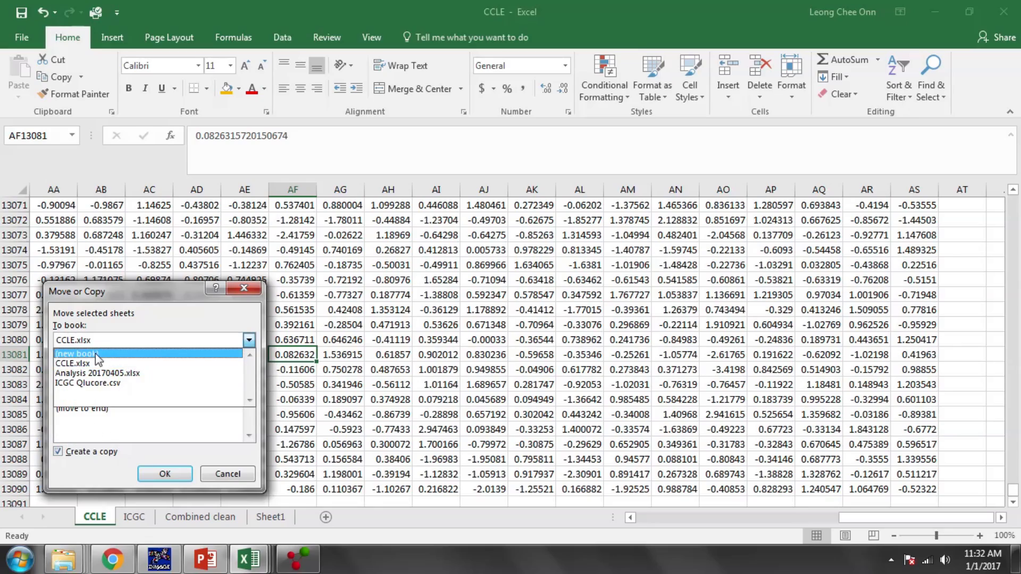
left_click(94, 353)
left_click(165, 473)
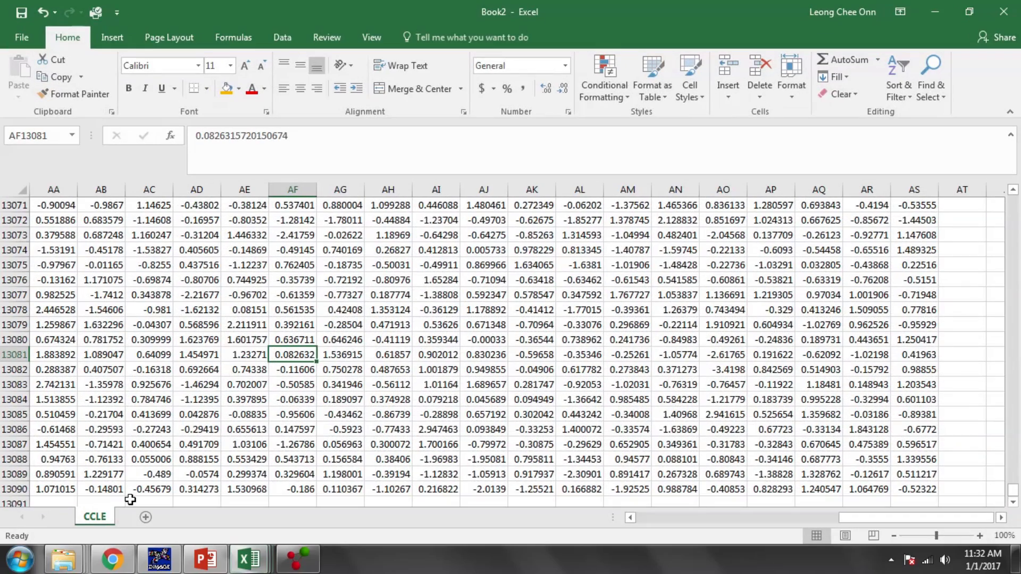
- Insert a blank column before the first sample column and a blank row above the A1CF row in the copied sheet
left_click_drag(853, 521, 650, 520)
left_click(319, 389)
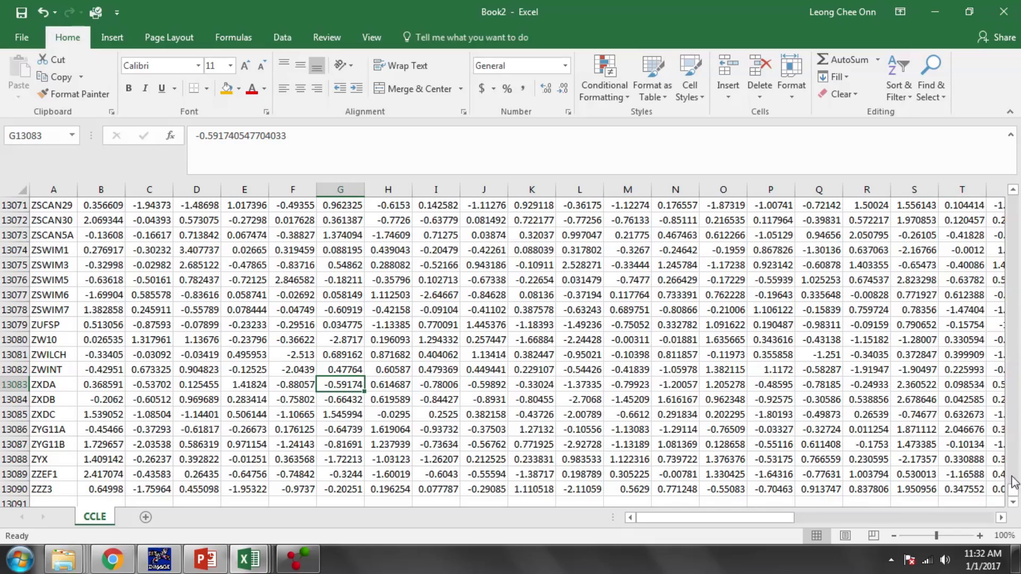
left_click_drag(1013, 482, 1013, 202)
left_click(521, 325)
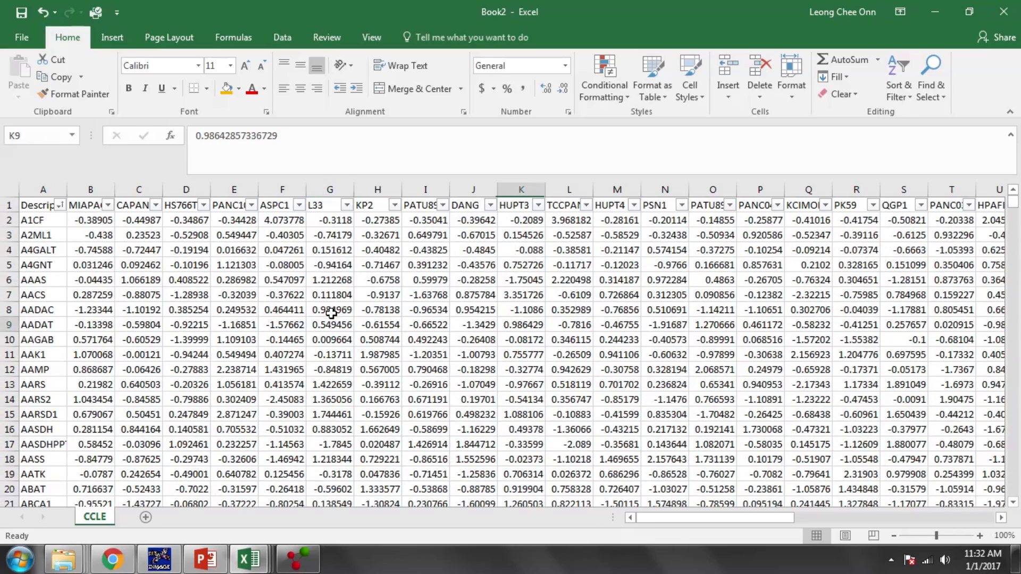
right_click(91, 190)
left_click(135, 299)
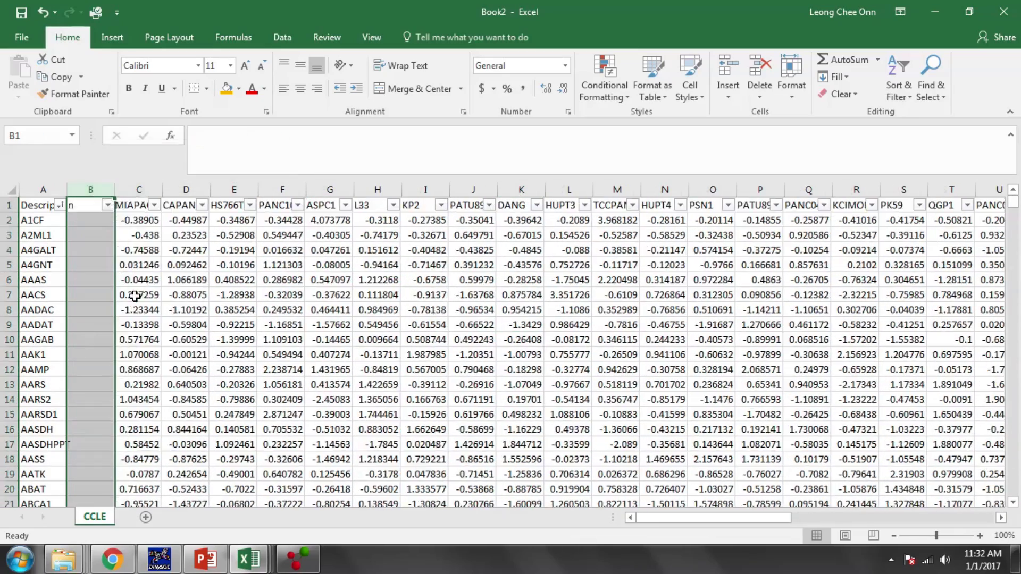
left_click(8, 220)
right_click(10, 219)
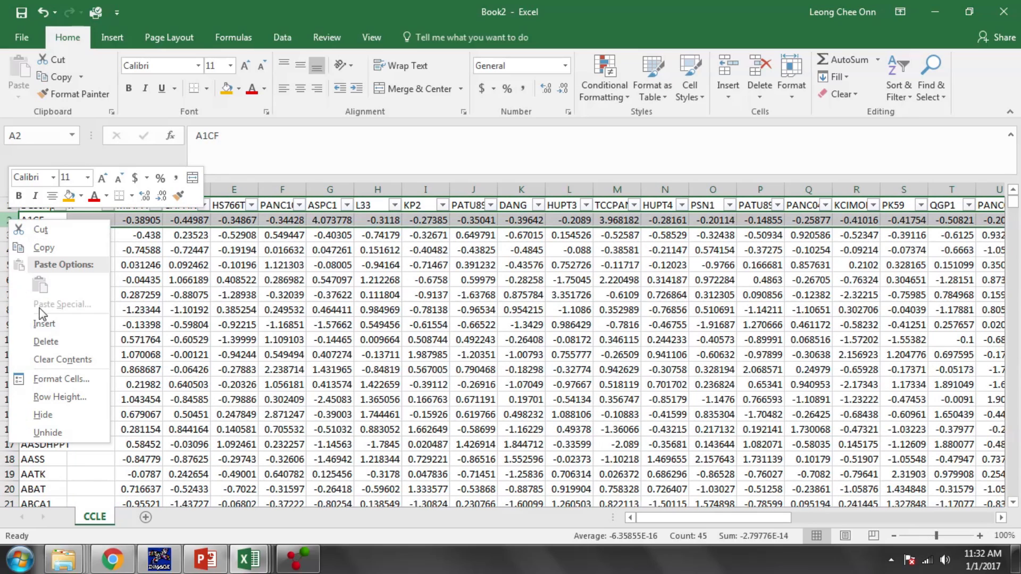
left_click(43, 323)
- Move the Description header from A1 to B1 and enter Gene as the label in A2
left_click(41, 207)
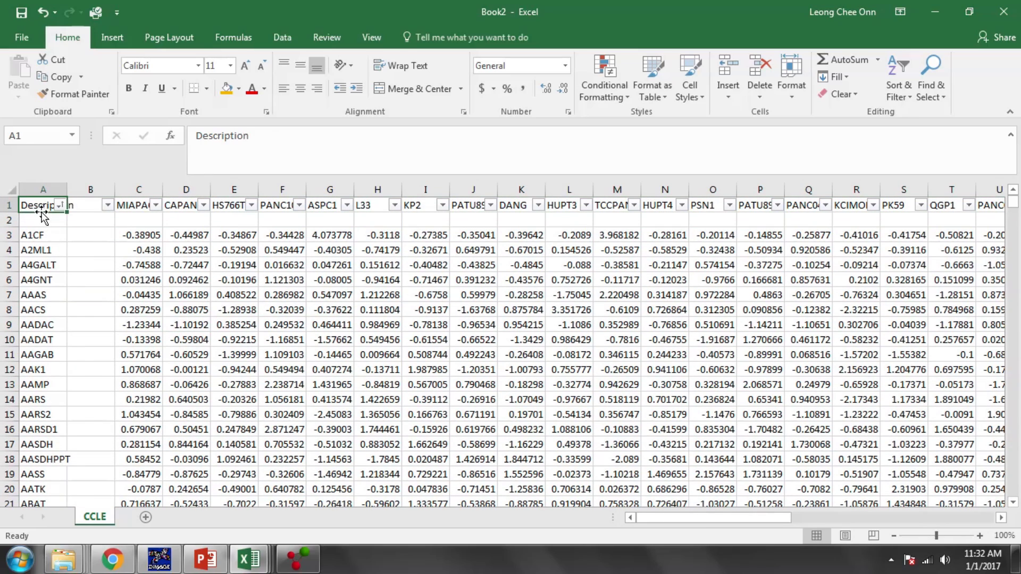
left_click_drag(41, 212, 87, 209)
left_click(47, 220)
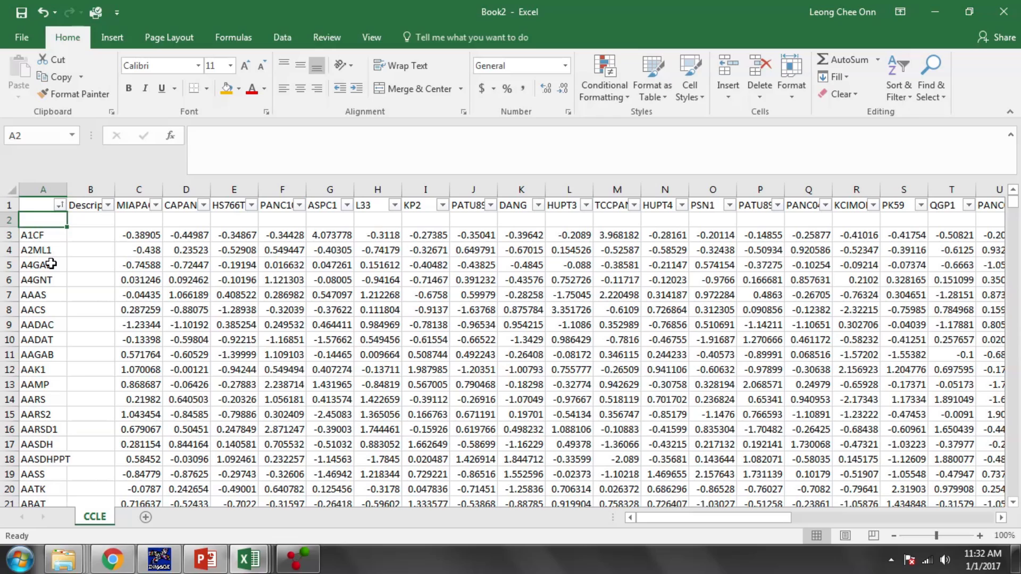
type("Gene")
key("Return")
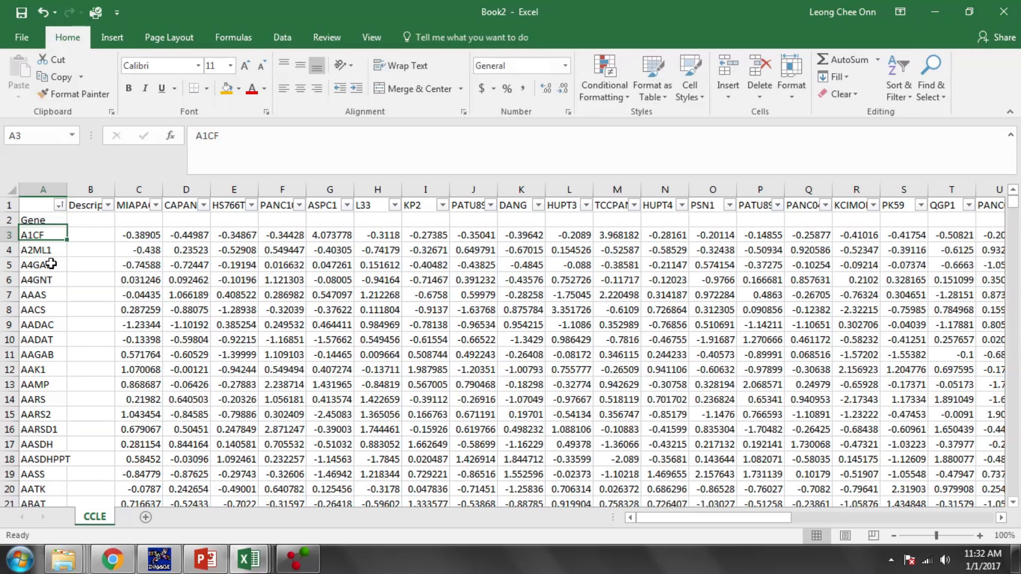
left_click(144, 289)
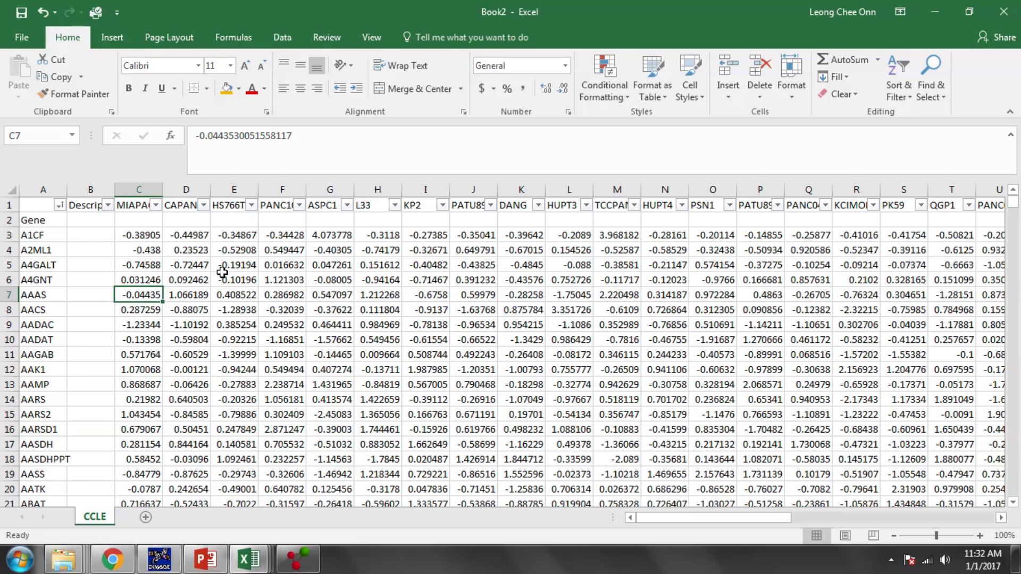
left_click(223, 275)
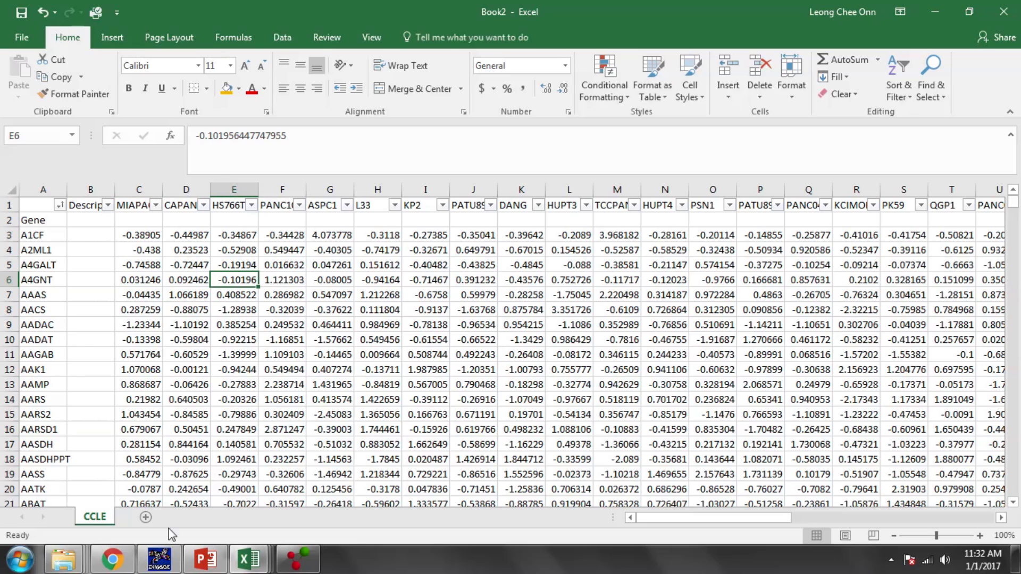
- Close the new workbook with the CCLE copy without saving it
left_click(1012, 15)
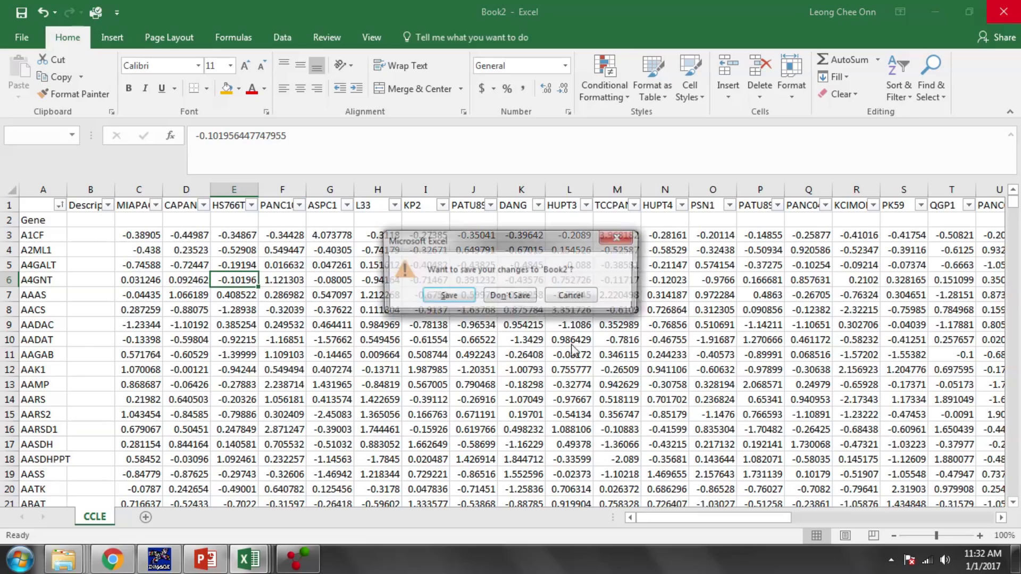
left_click(511, 296)
mouse_move(241, 564)
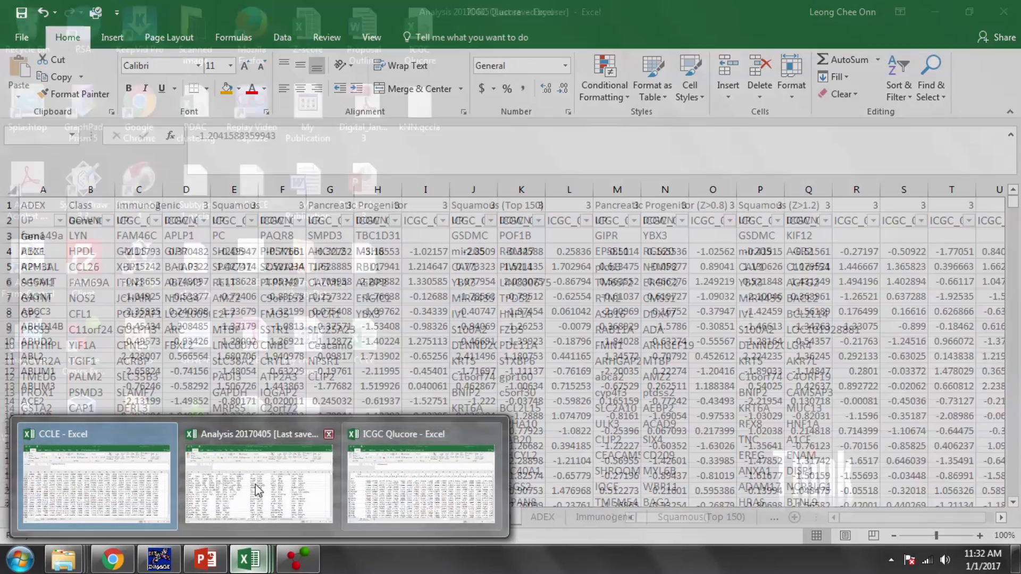
- Switch to the CCLE workbook and copy its Combined clean sheet into a new workbook
left_click(259, 484)
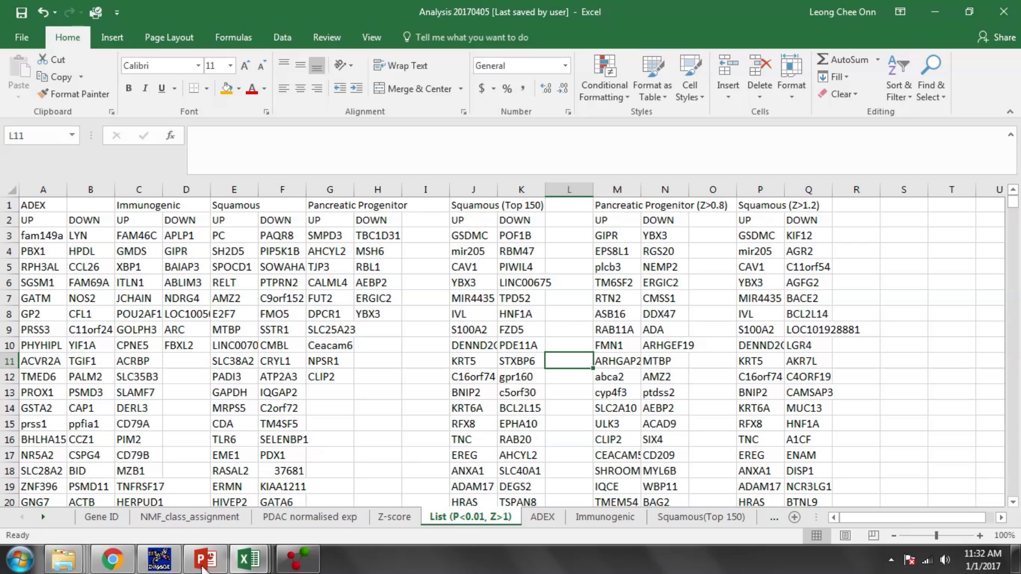
mouse_move(248, 560)
left_click(132, 493)
left_click(195, 516)
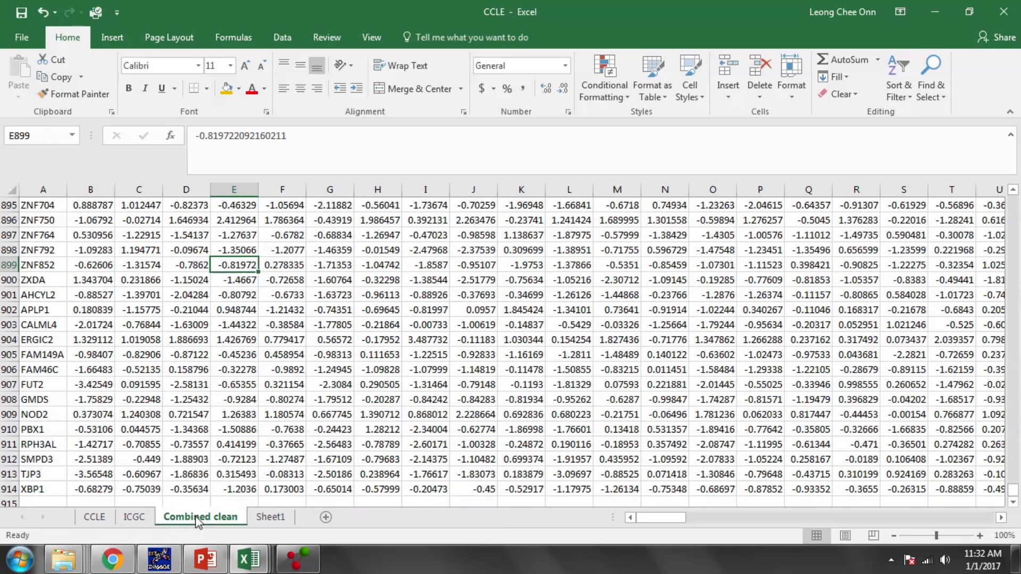
right_click(196, 518)
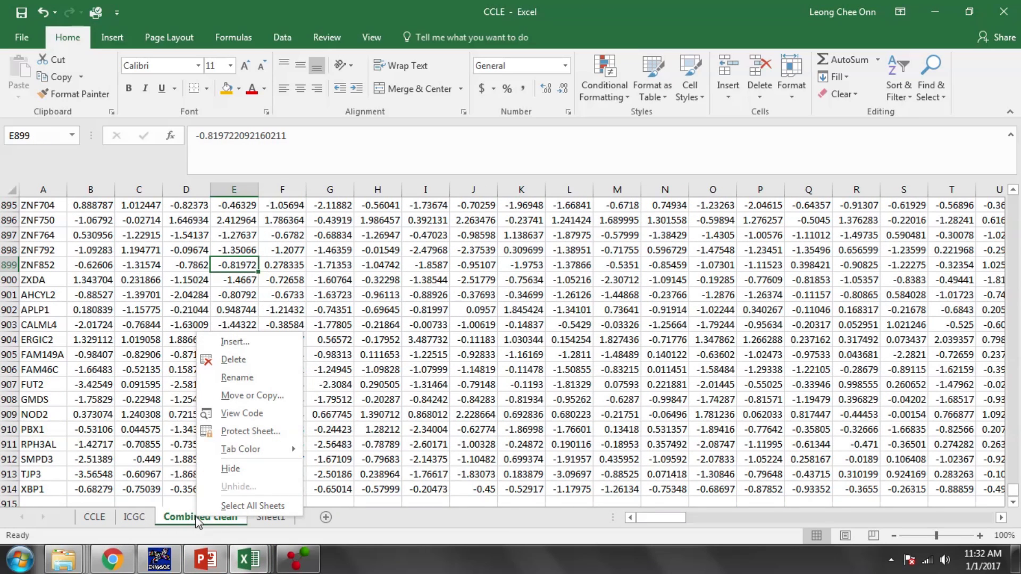
left_click(232, 399)
left_click(155, 457)
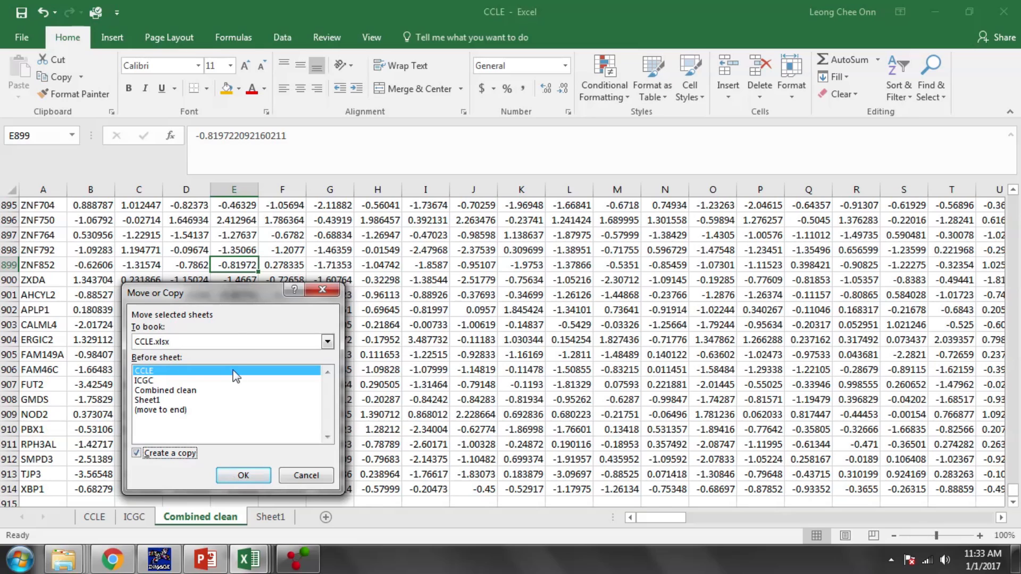
left_click(236, 342)
left_click(228, 353)
left_click(241, 475)
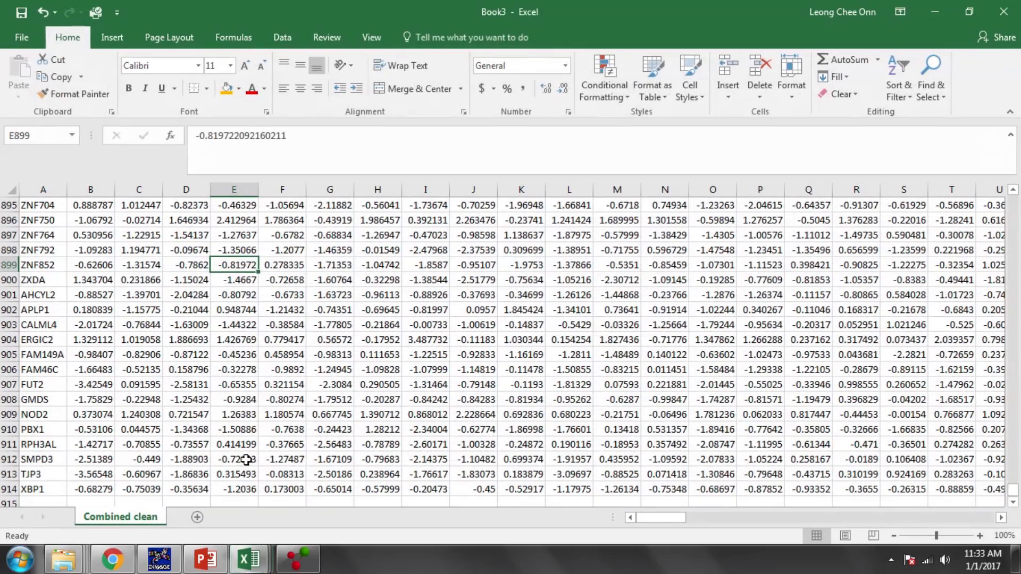
- Insert a blank column before the first ICGC sample column in the Combined clean copy
left_click(239, 414)
left_click_drag(1013, 491, 1013, 196)
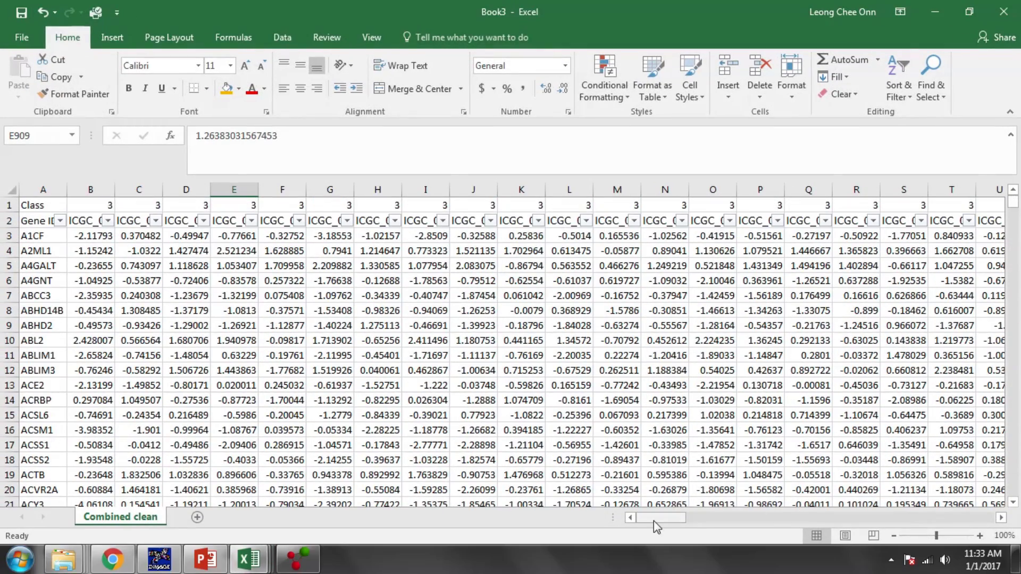
left_click_drag(653, 520, 634, 513)
left_click(329, 385)
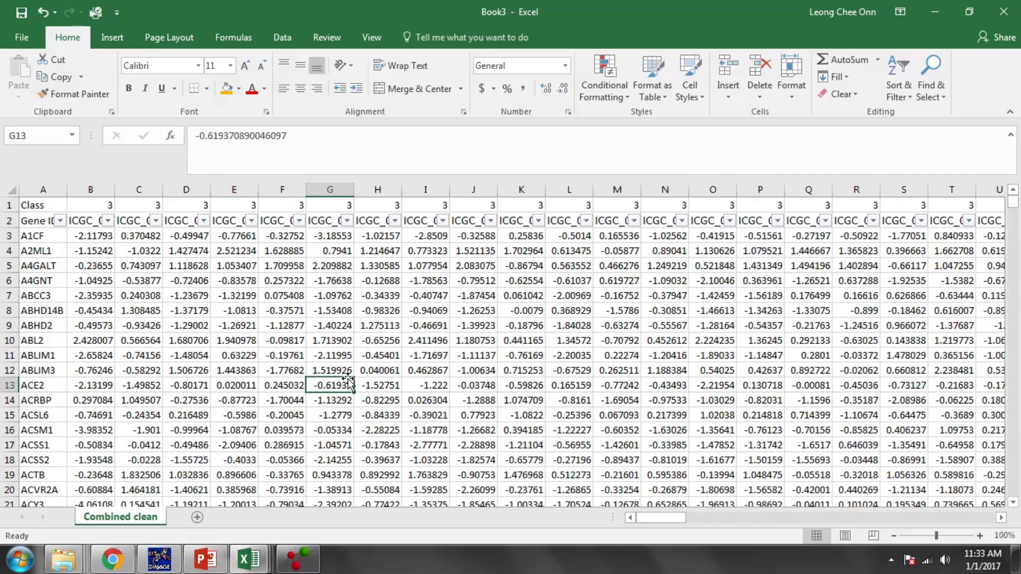
left_click(88, 190)
right_click(85, 190)
left_click(107, 297)
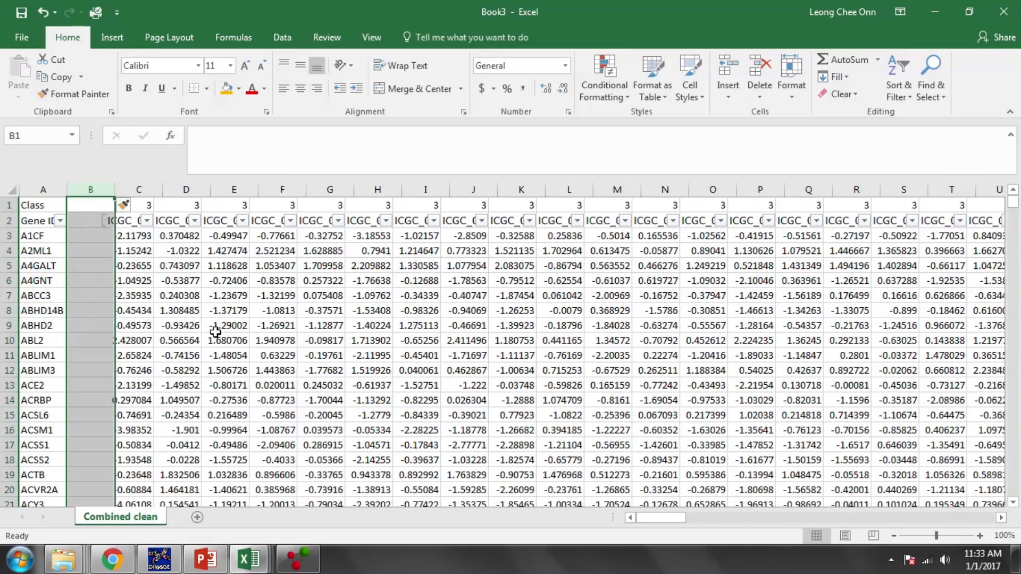
left_click(234, 326)
- Insert a blank row between the Gene ID header row and the A1CF row
left_click(9, 236)
right_click(11, 236)
left_click(32, 341)
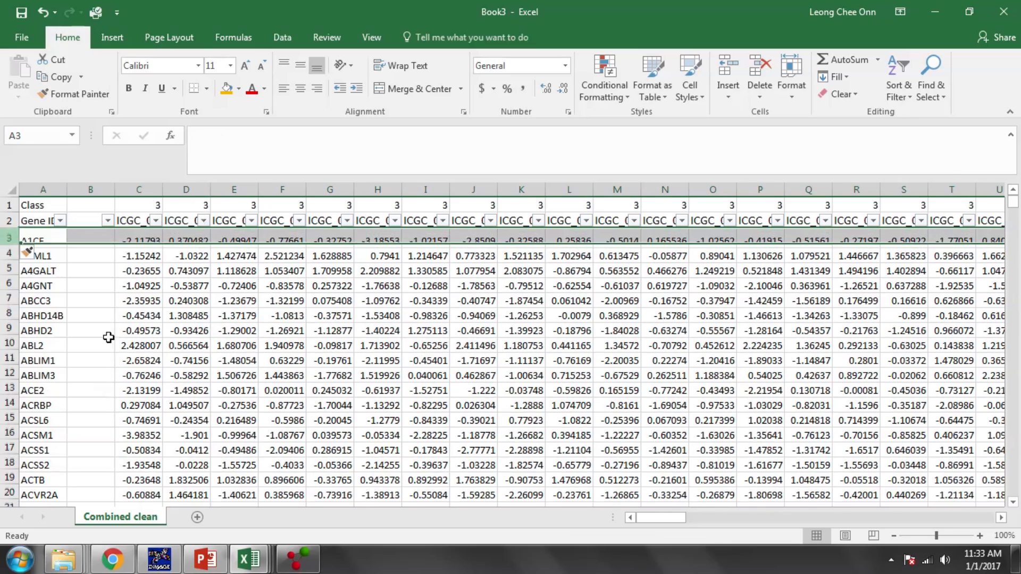
left_click(138, 341)
- Move the Class and Gene ID headers from A1:A2 to B1:B2 and enter Gene as the label in A3
left_click_drag(42, 206, 113, 213)
left_click(43, 234)
type("Gene")
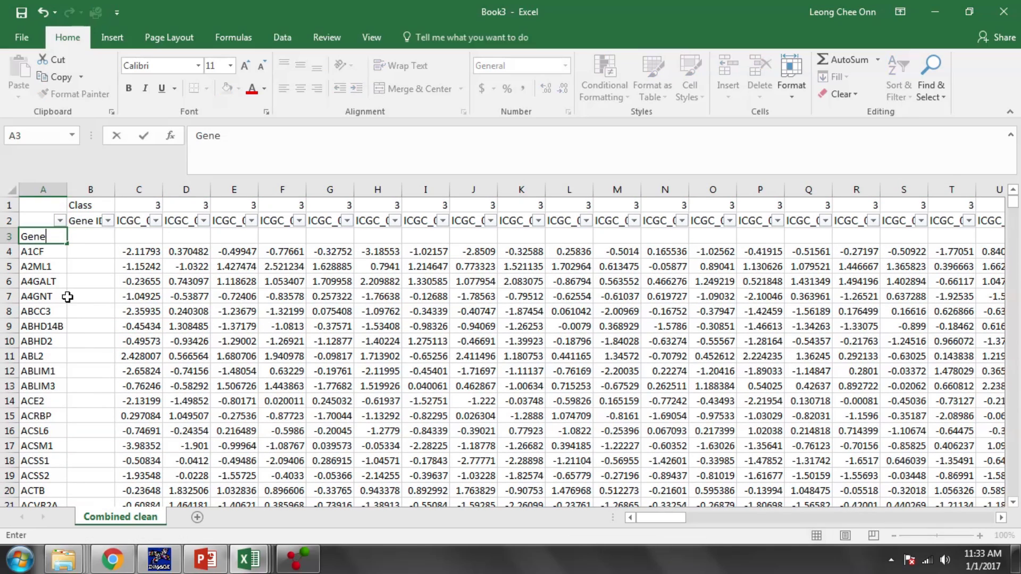
left_click(191, 311)
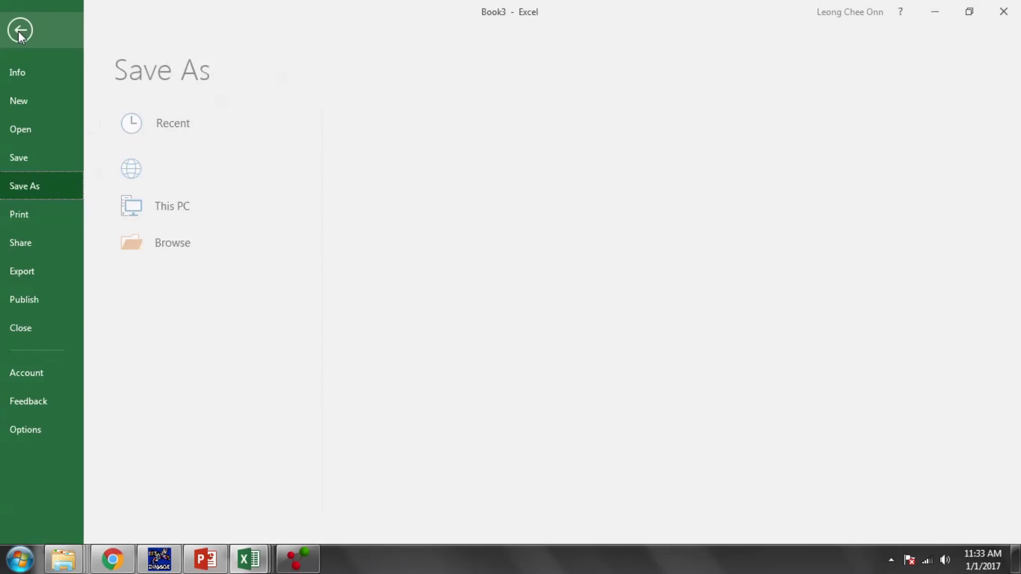
- Save the workbook to the Desktop as Combined Qlucore in CSV (Comma delimited) format
left_click(22, 11)
left_click(23, 30)
left_click(21, 37)
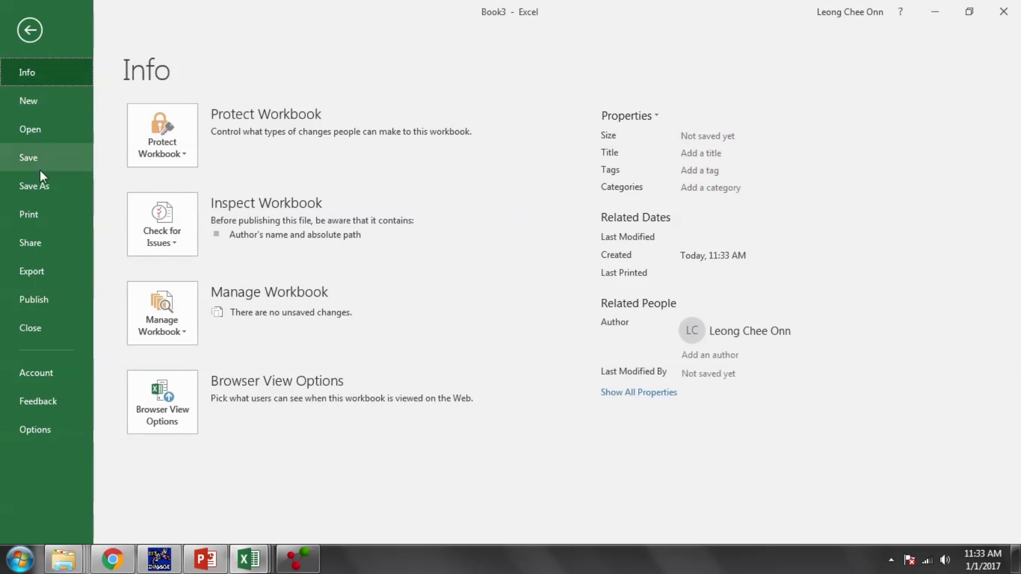
left_click(40, 183)
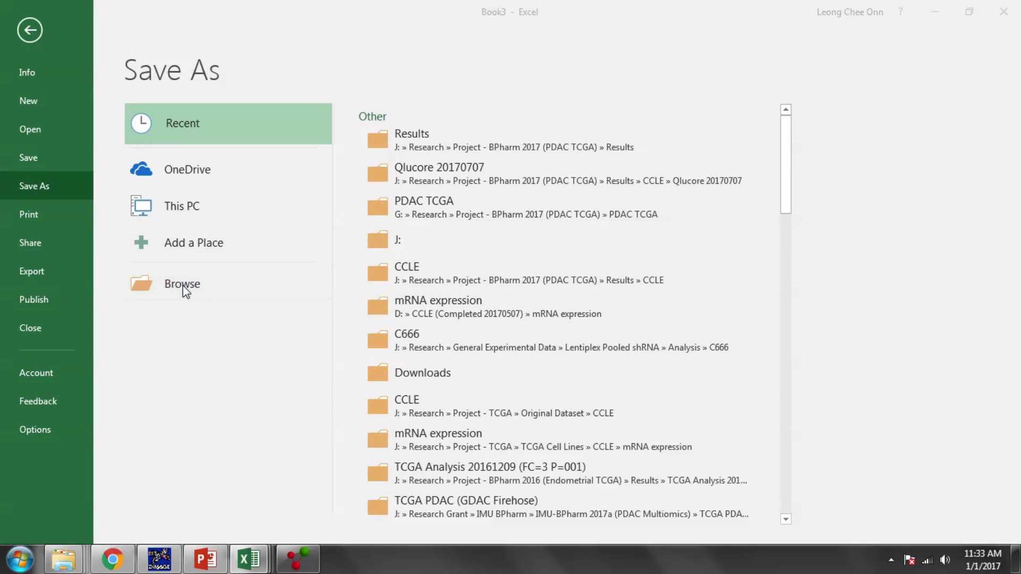
left_click(186, 288)
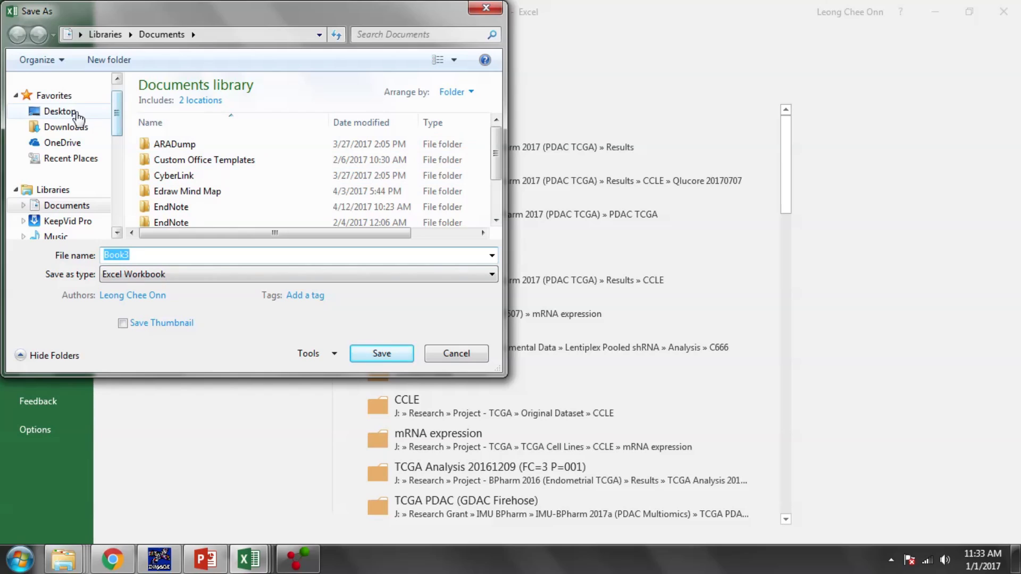
left_click(60, 111)
left_click_drag(496, 132, 495, 194)
type("C")
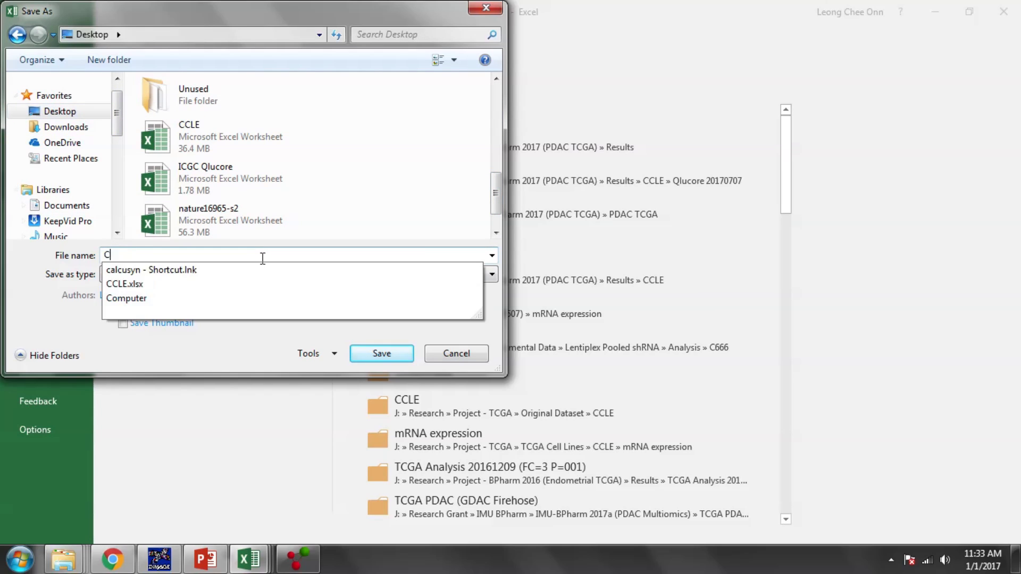
type("ombined Qlucore")
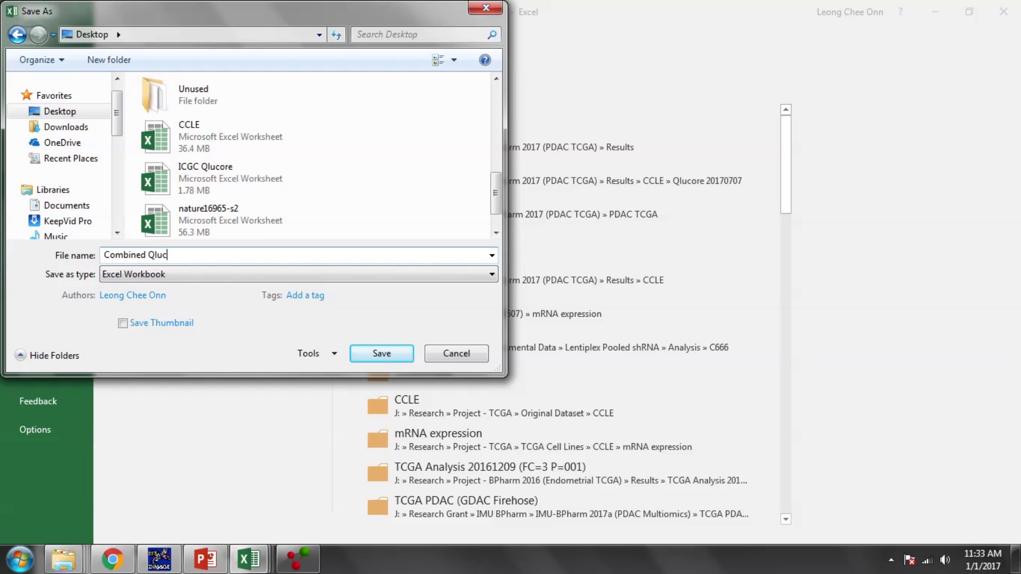
left_click(251, 273)
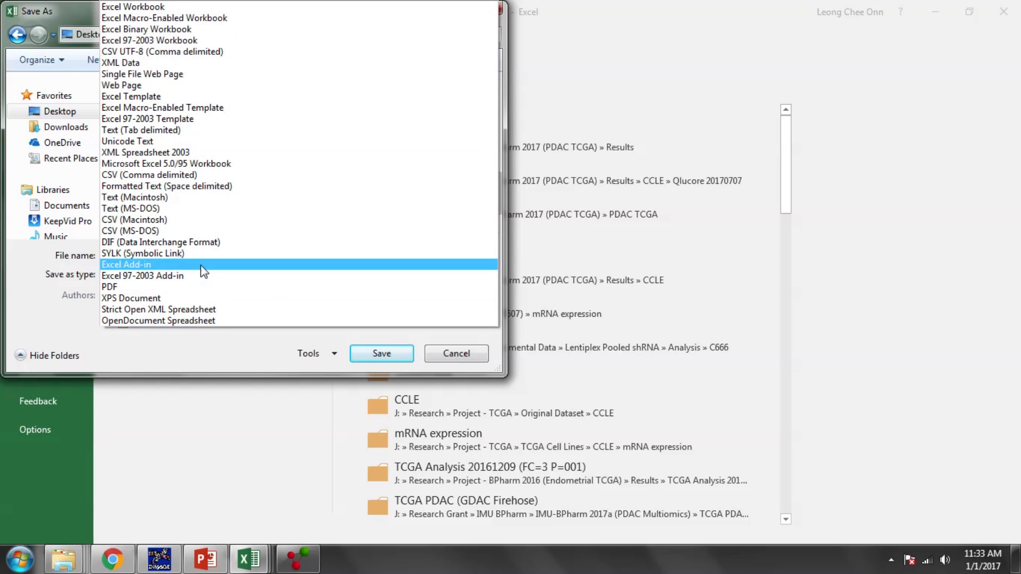
left_click(149, 187)
left_click(379, 335)
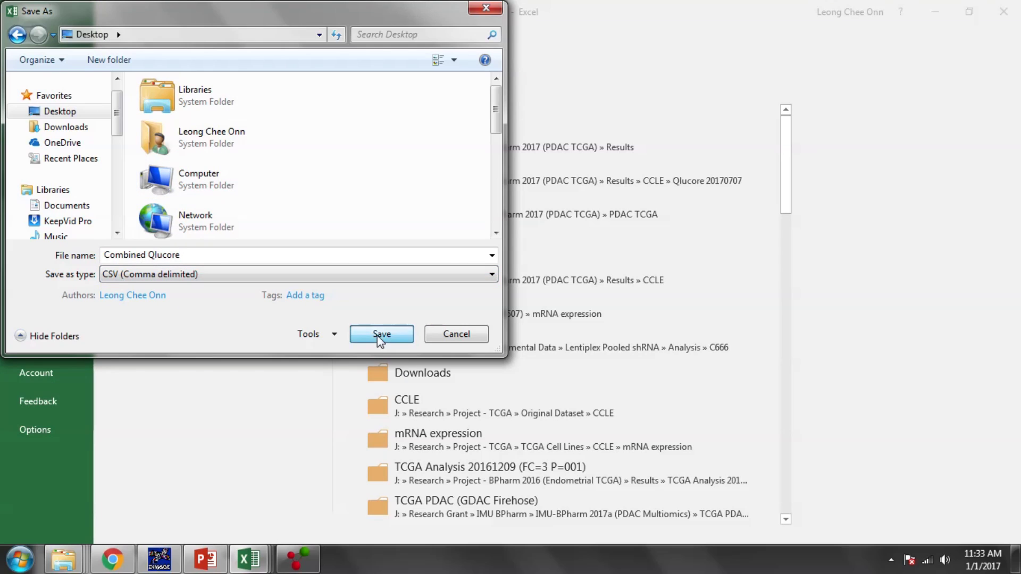
left_click(334, 302)
- Switch to Qlucore Omics Explorer, build an SVM classifier using the same data for training and validation, and save it as SVM
left_click(298, 559)
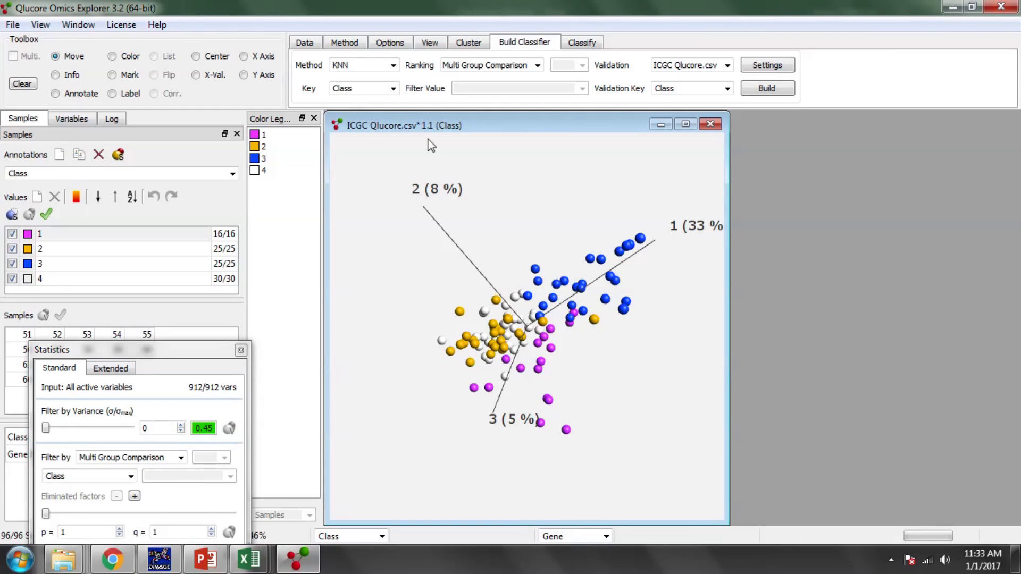
left_click(392, 65)
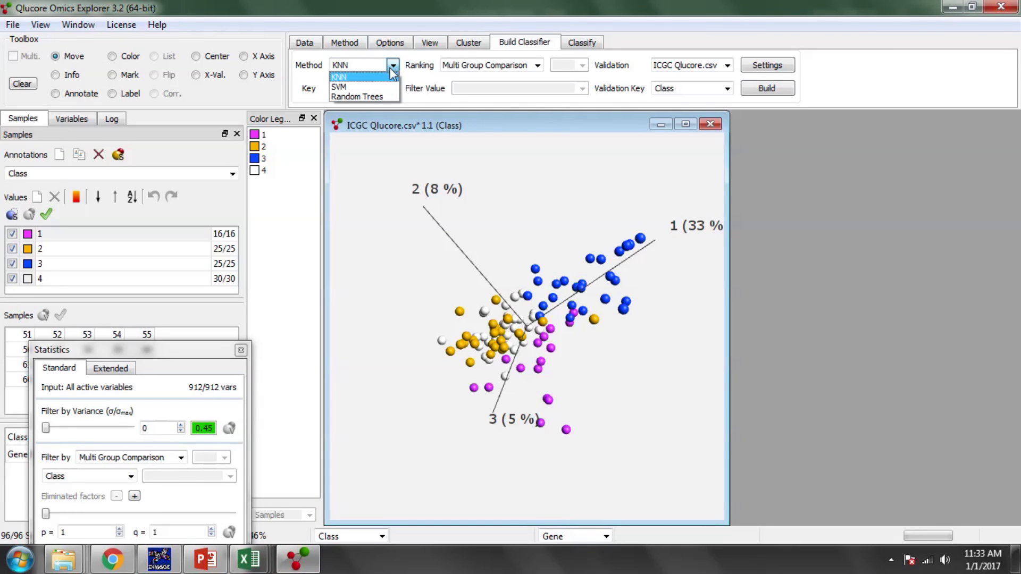
left_click(365, 87)
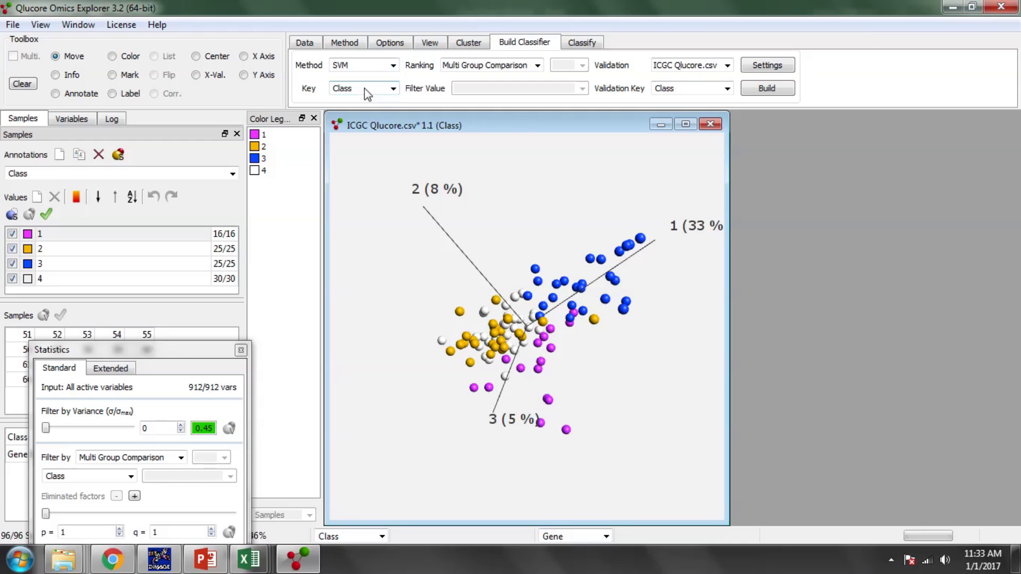
left_click(769, 89)
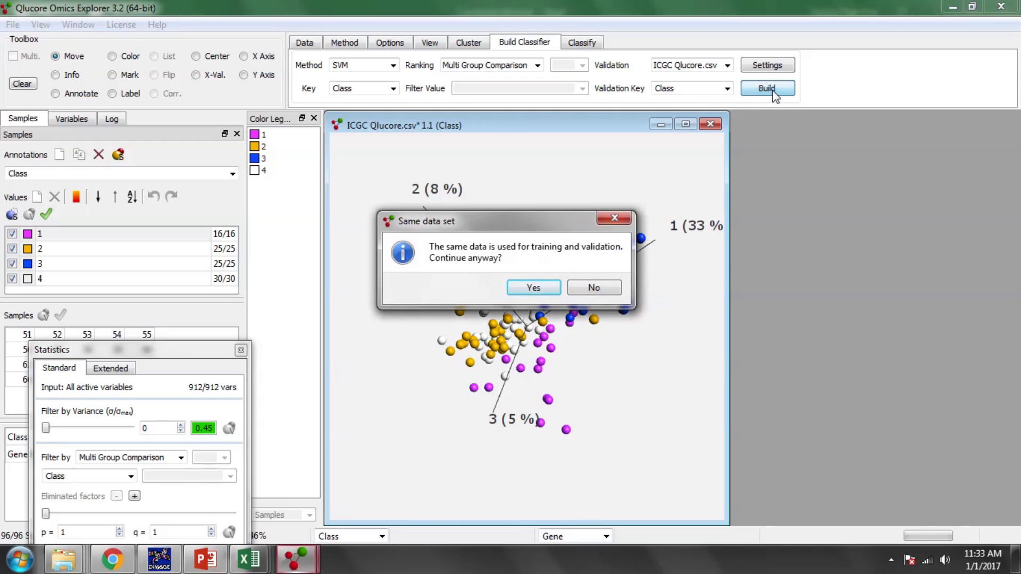
left_click(532, 286)
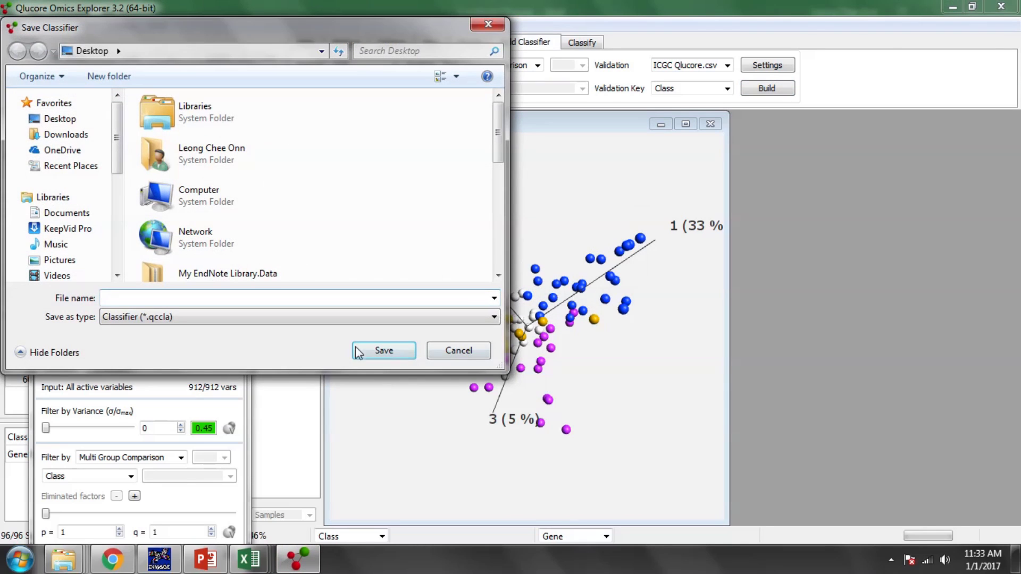
type("SVM")
left_click(379, 350)
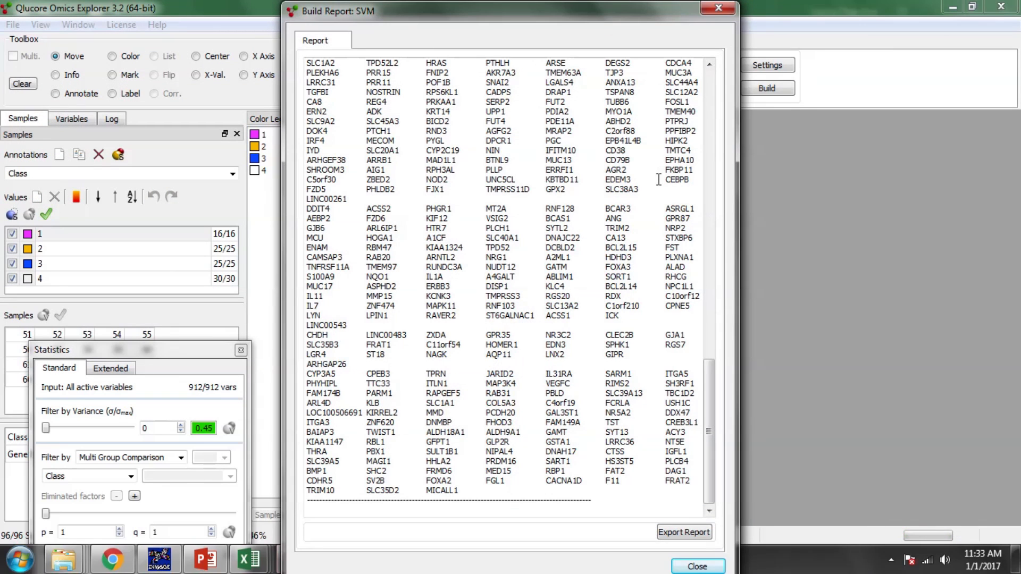
- Examine the SVM build report's per-class validation accuracy and list of variables used, and close the report
left_click_drag(709, 390, 725, 70)
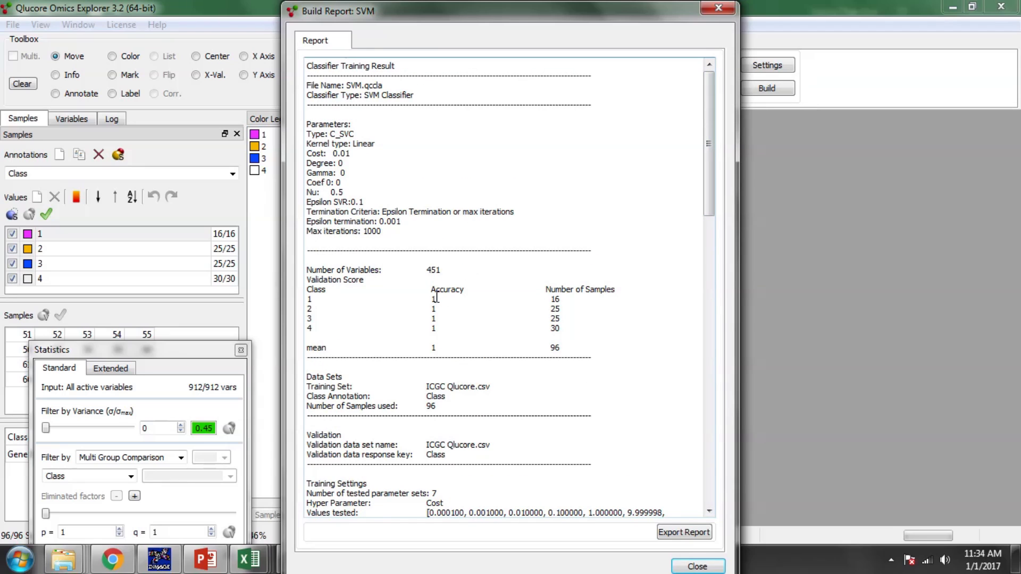
left_click_drag(436, 299, 441, 337)
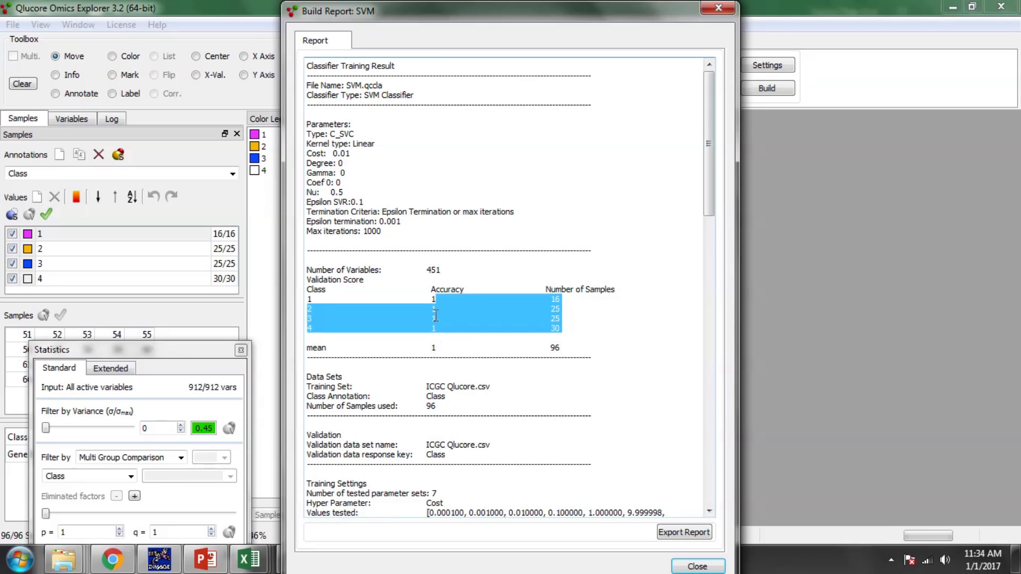
left_click(435, 316)
left_click_drag(432, 299, 441, 335)
left_click_drag(714, 135, 713, 335)
left_click_drag(308, 96, 605, 487)
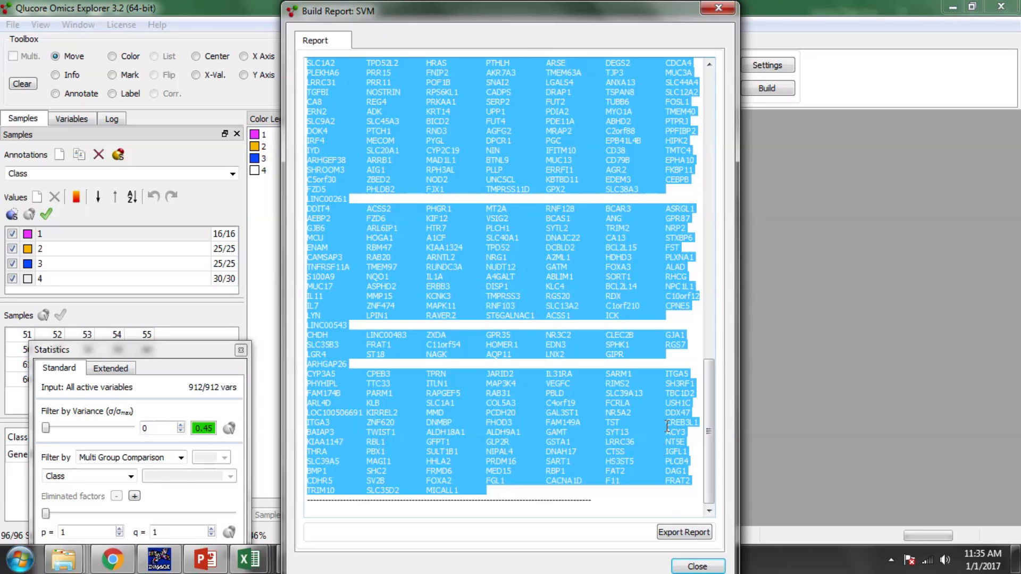
left_click(697, 567)
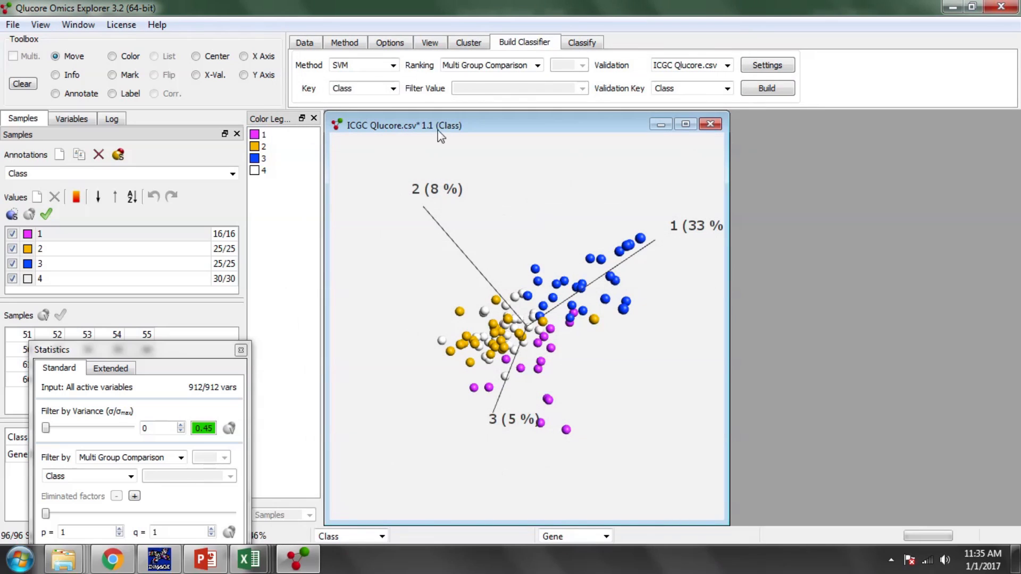
- Build a Random Trees classifier using the same data for training and validation, and save it as RT
left_click(393, 66)
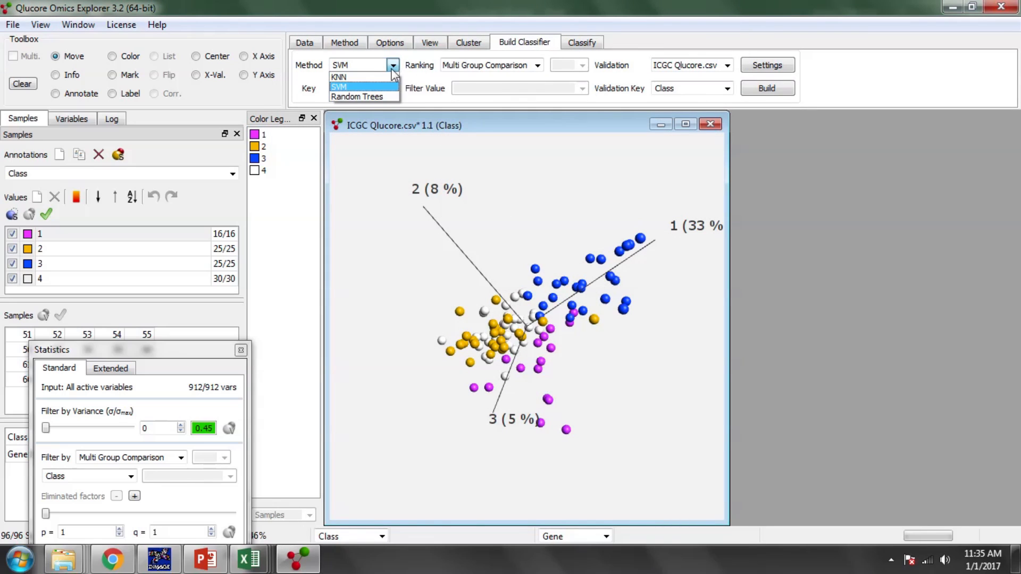
left_click(368, 97)
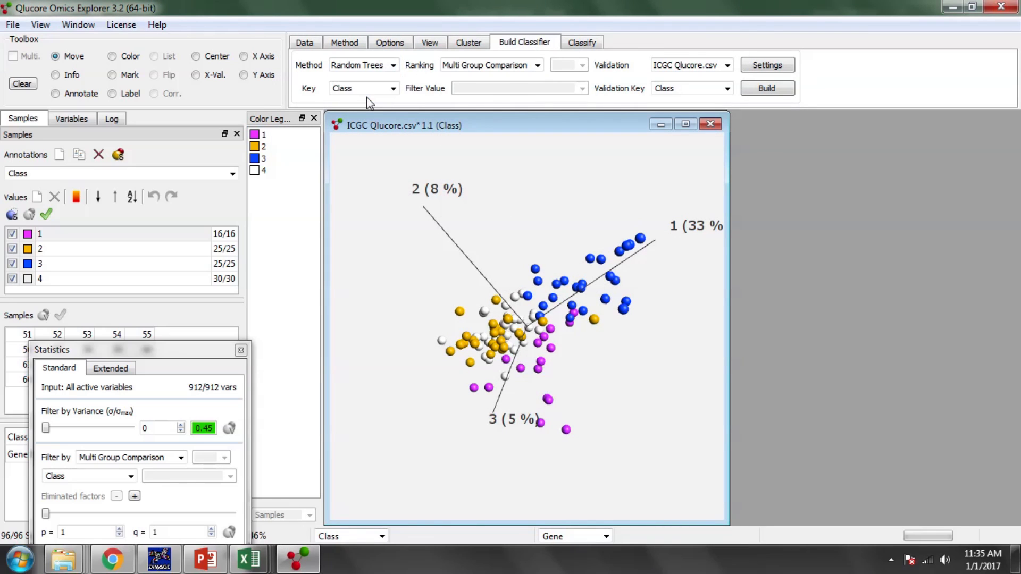
left_click(770, 91)
left_click(534, 287)
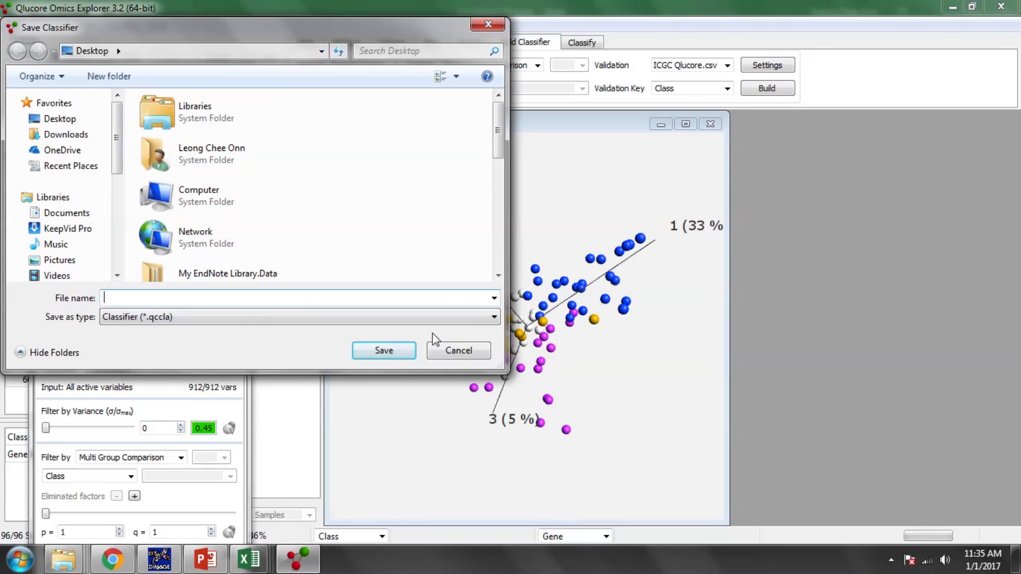
type("RT")
left_click(383, 349)
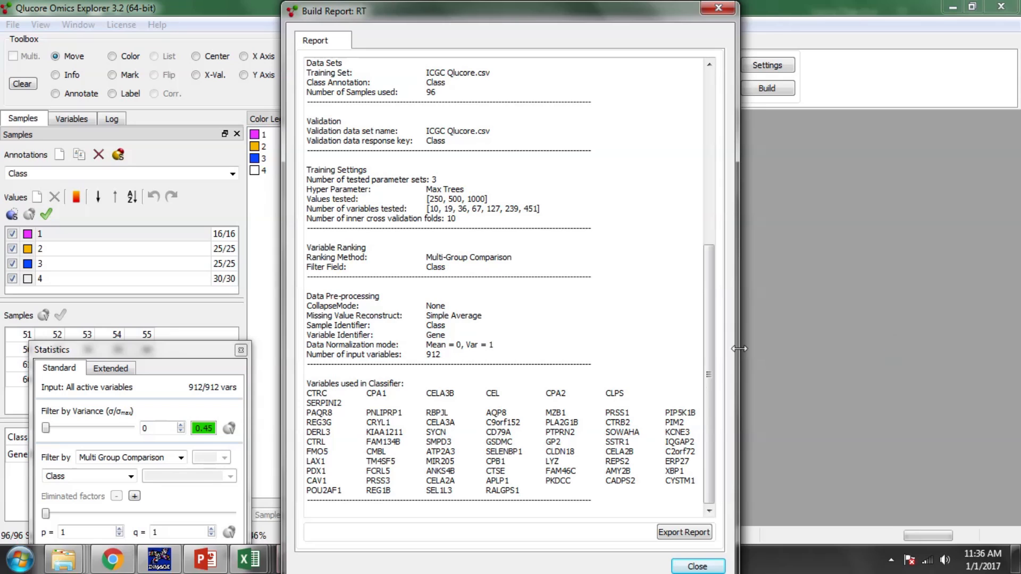
- Examine the per-class validation accuracy and the variables used in the RT classifier's build report
left_click_drag(710, 368, 707, 258)
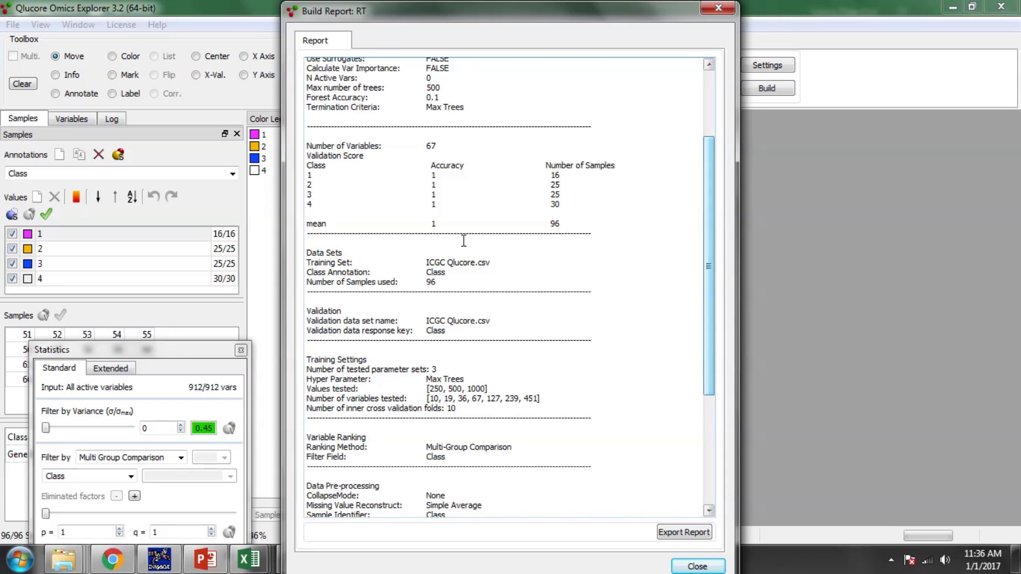
left_click_drag(429, 179, 444, 208)
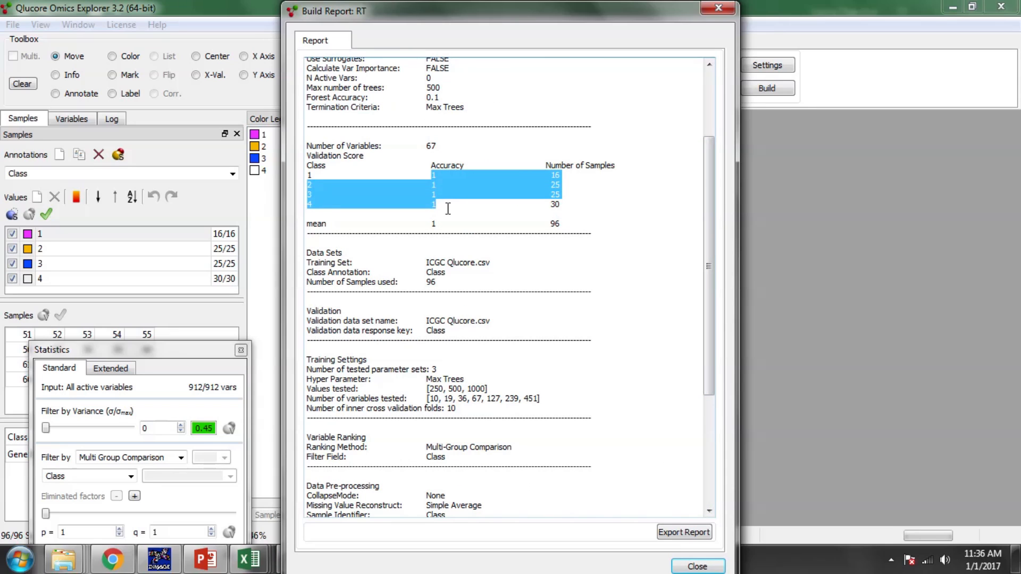
left_click_drag(709, 227, 710, 398)
left_click_drag(308, 393, 680, 490)
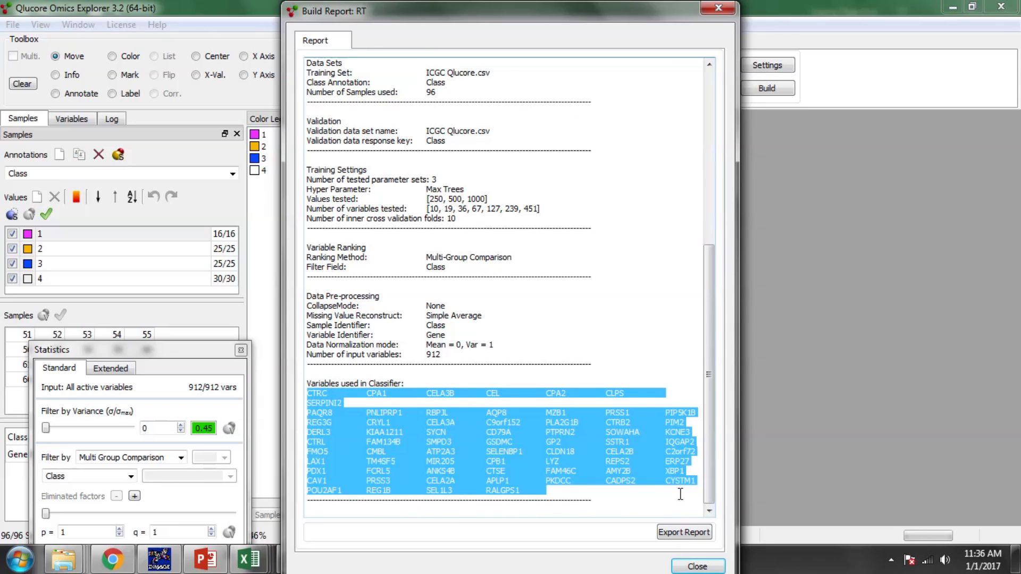
- Close the RT build report and open Combined Qlucore.csv from the Desktop with the import wizard
left_click(696, 567)
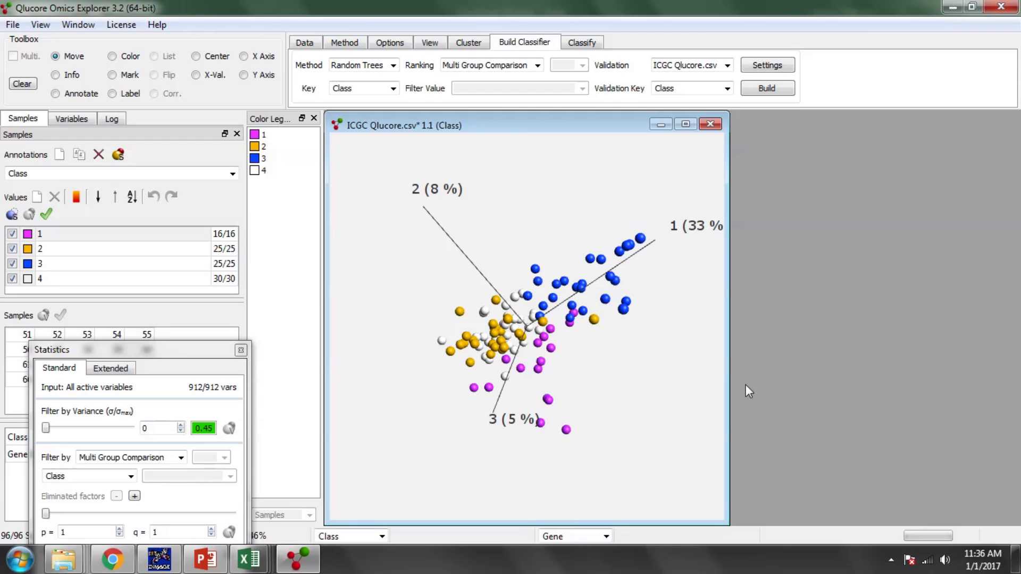
left_click(12, 24)
left_click(59, 75)
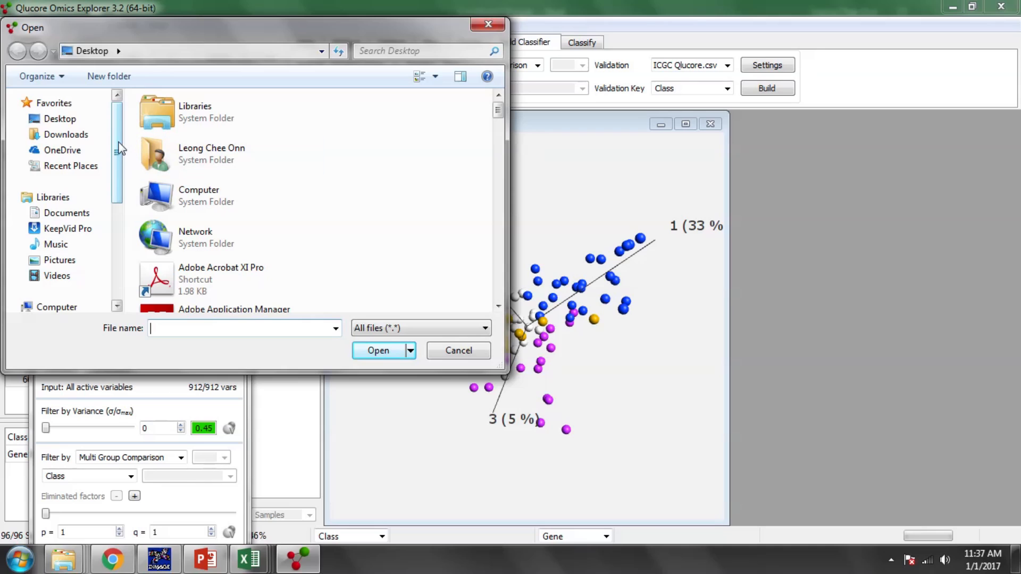
left_click_drag(498, 110, 498, 214)
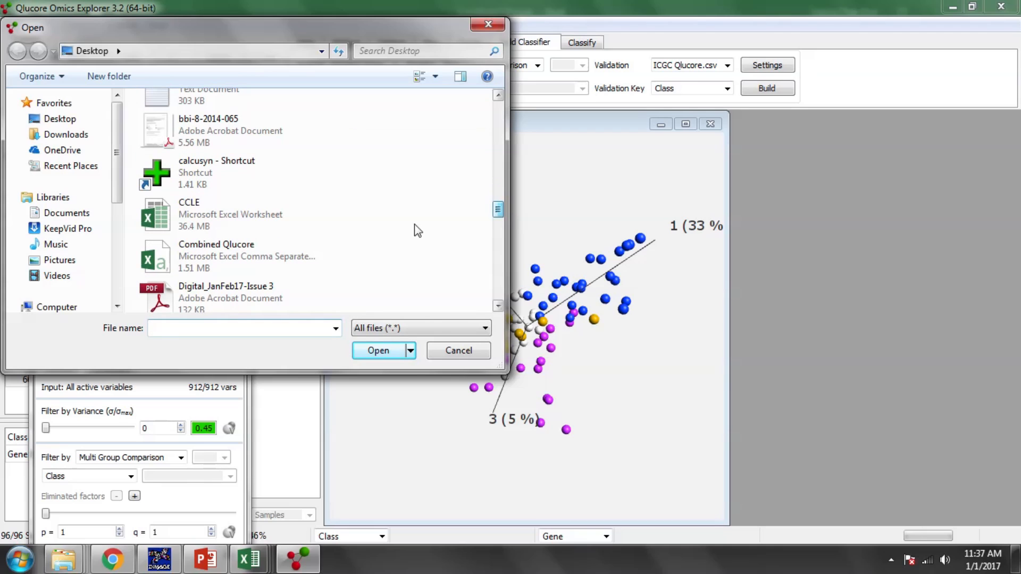
double_click(234, 251)
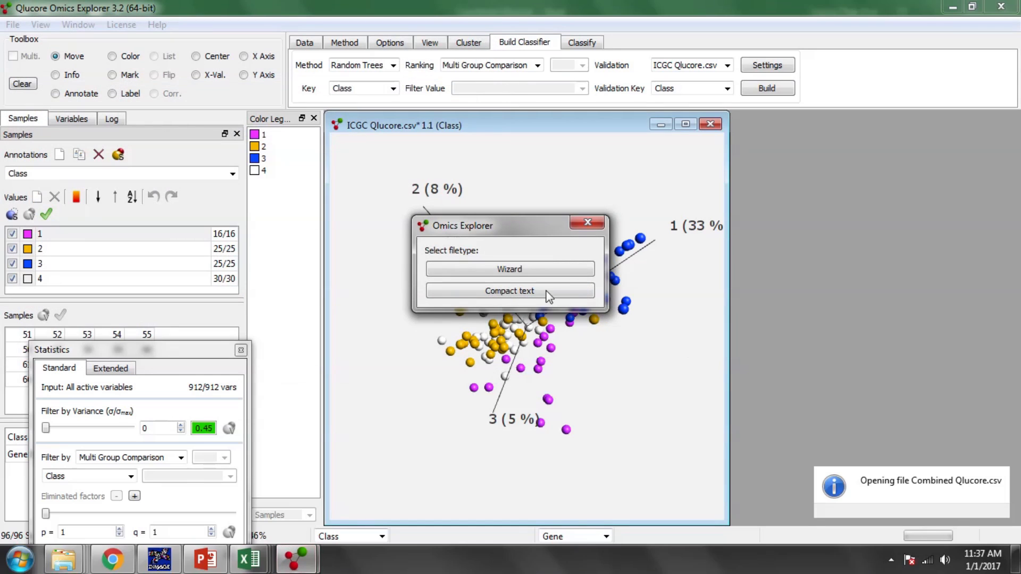
left_click(509, 269)
- Keep the comma separator and define the data matrix from row 4, column 3 across to column 142
left_click(972, 529)
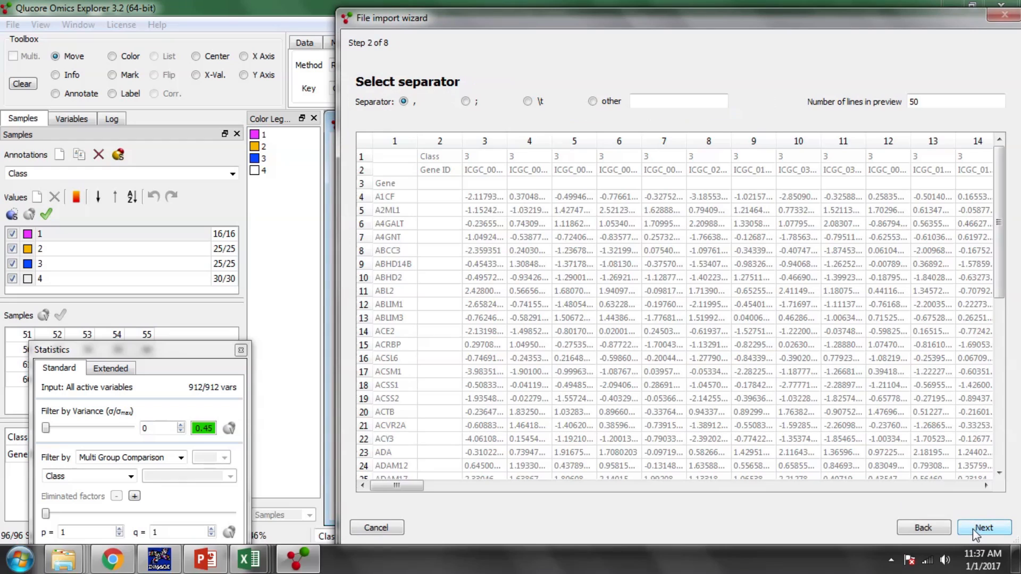
left_click(981, 529)
left_click(981, 529)
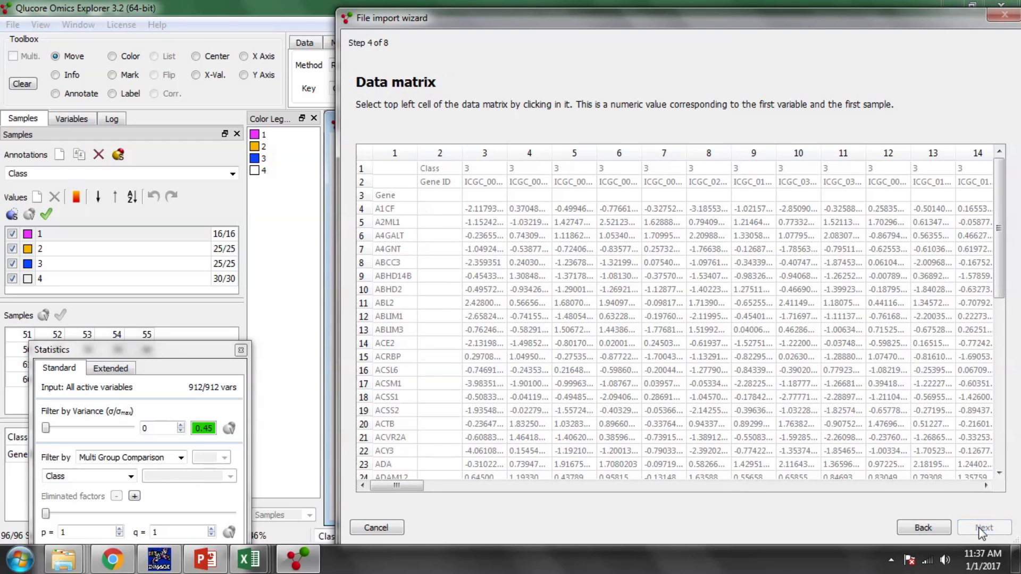
left_click(488, 210)
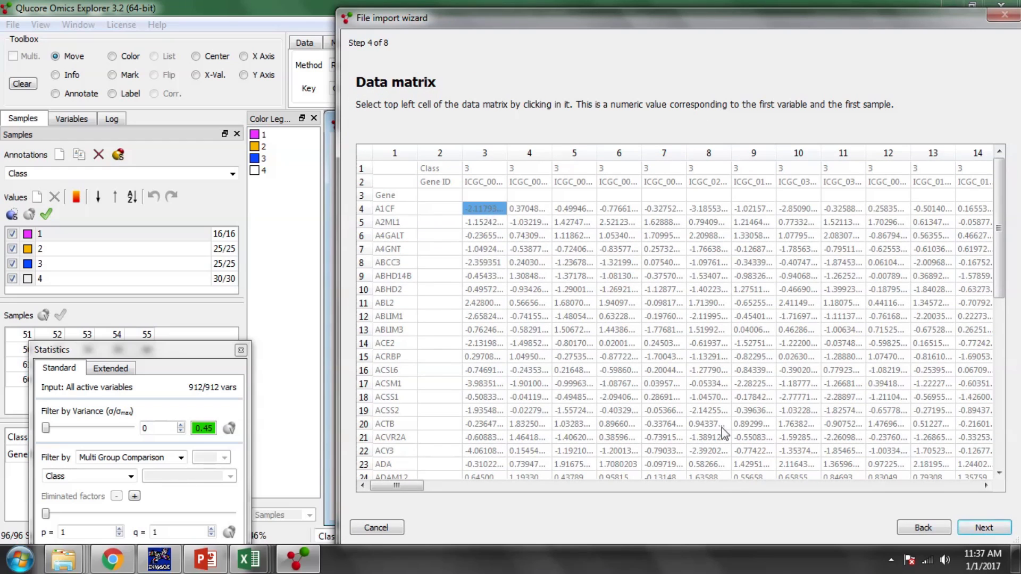
left_click(976, 529)
left_click_drag(392, 486, 992, 487)
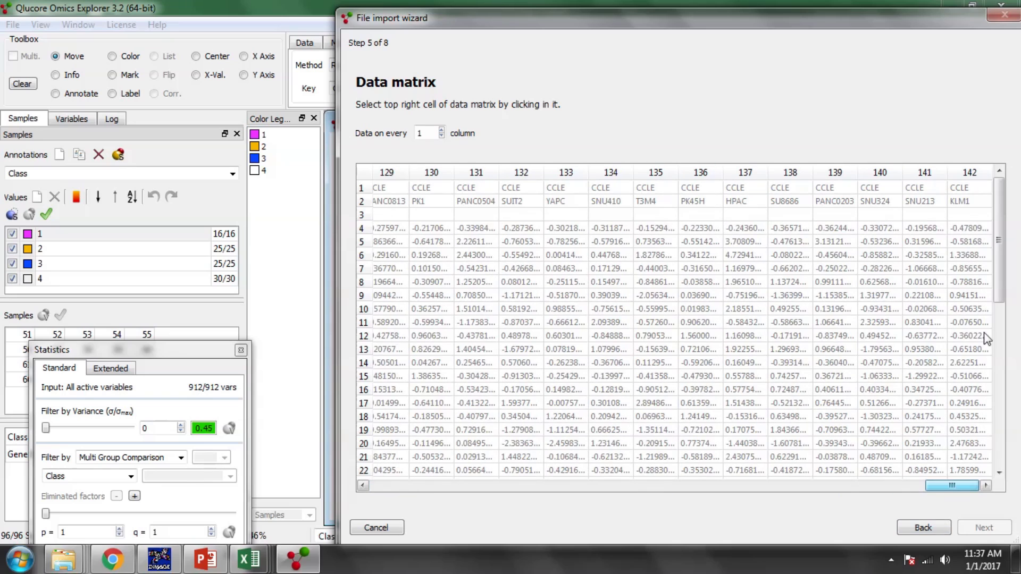
left_click(967, 230)
left_click(984, 527)
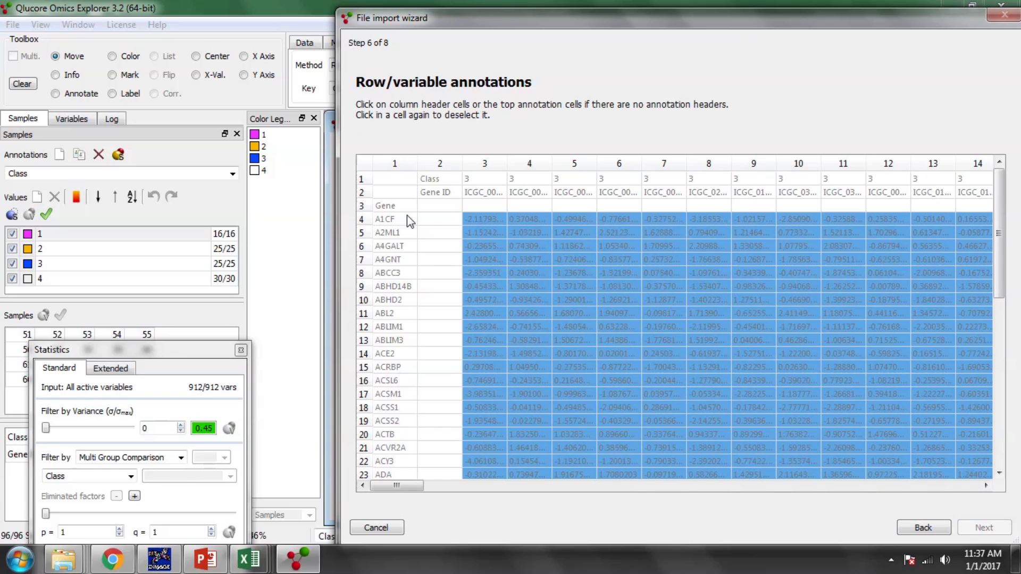
- Assign Gene as the variable annotation and Class and Gene ID as sample annotations, and finish the import
left_click(392, 213)
left_click(984, 528)
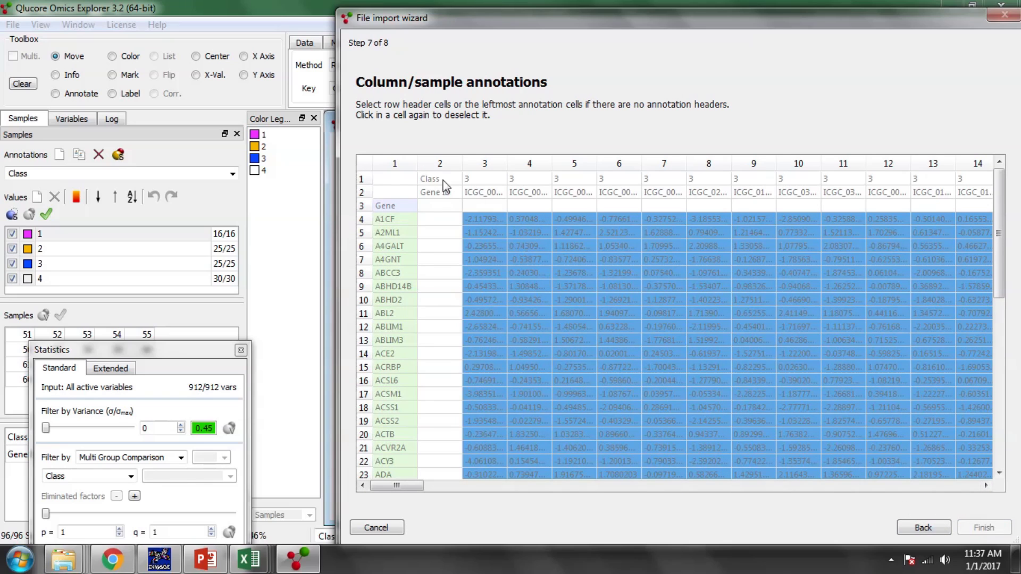
left_click(442, 180)
left_click(441, 194)
left_click(974, 524)
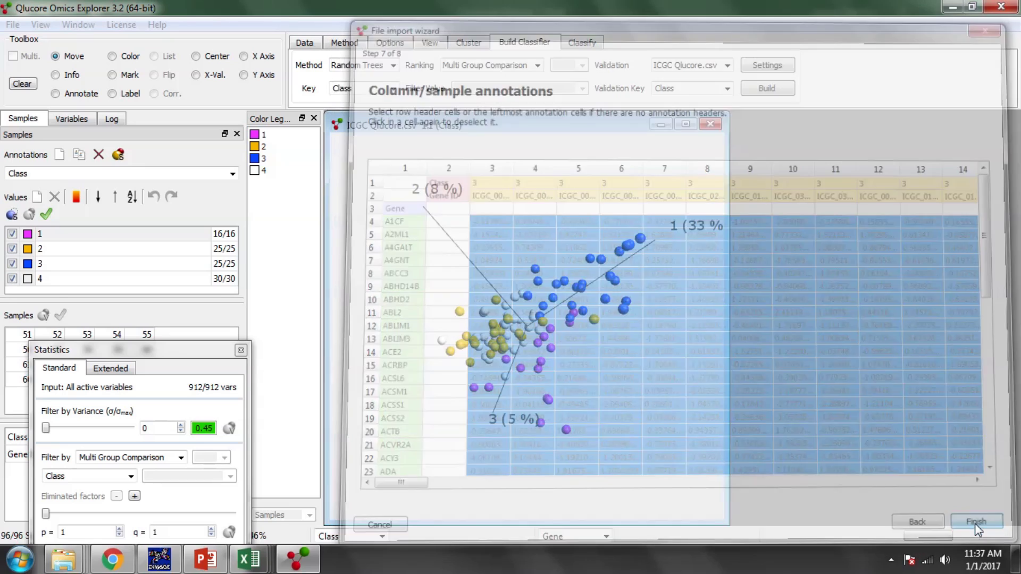
- Color the combined data's PCA samples by the Class annotation and inspect the groups from different angles
left_click_drag(873, 316, 873, 526)
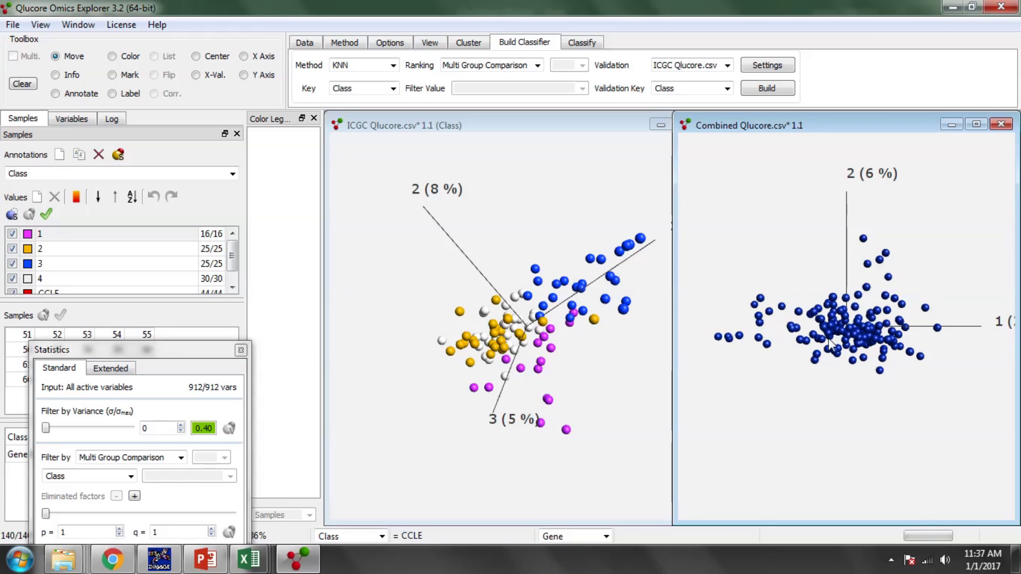
left_click(118, 155)
left_click_drag(821, 297, 445, 266)
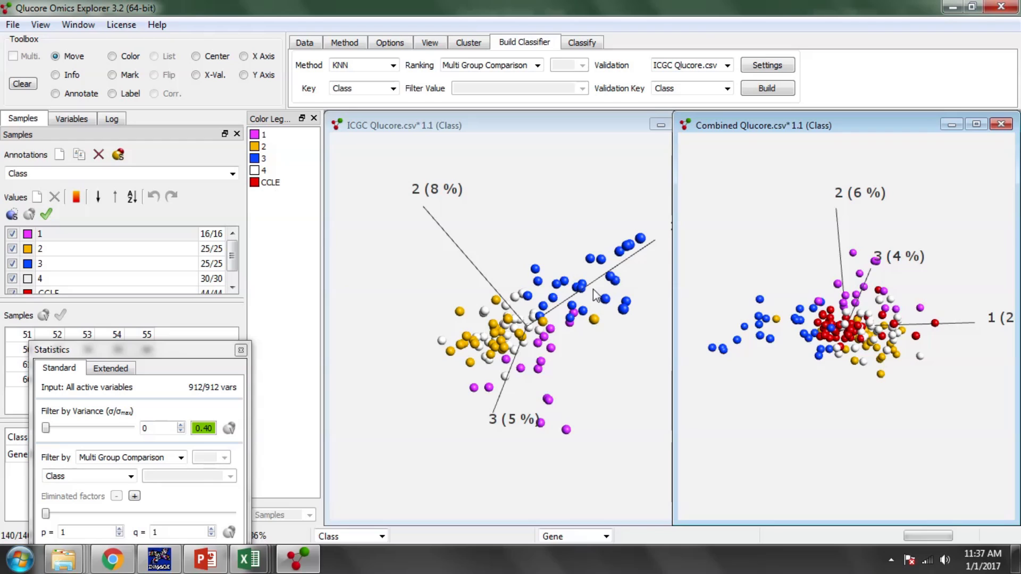
left_click_drag(853, 356, 943, 387)
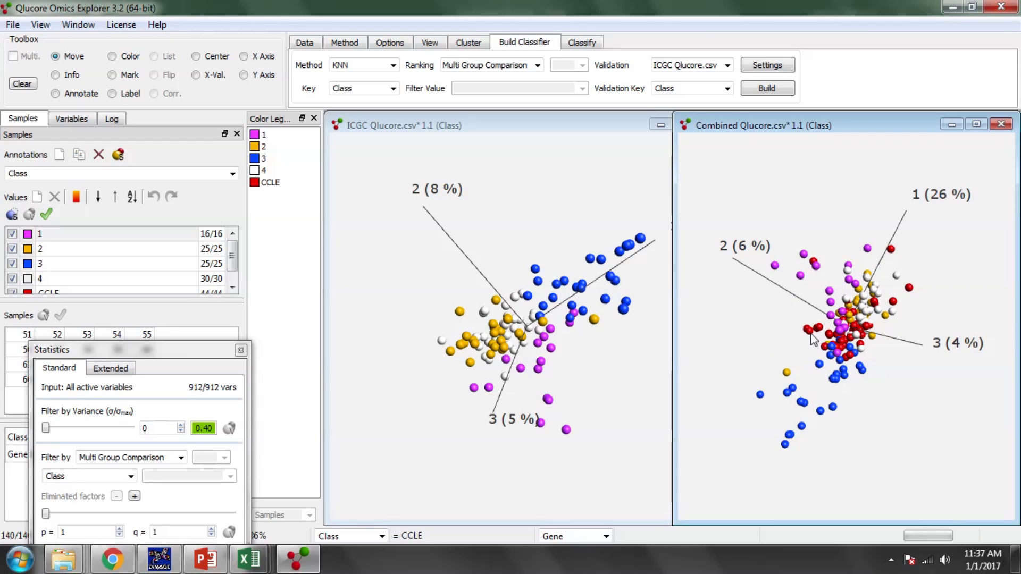
- Apply the kNN classifier to the combined data with the normalization mode As Dataset
left_click(588, 46)
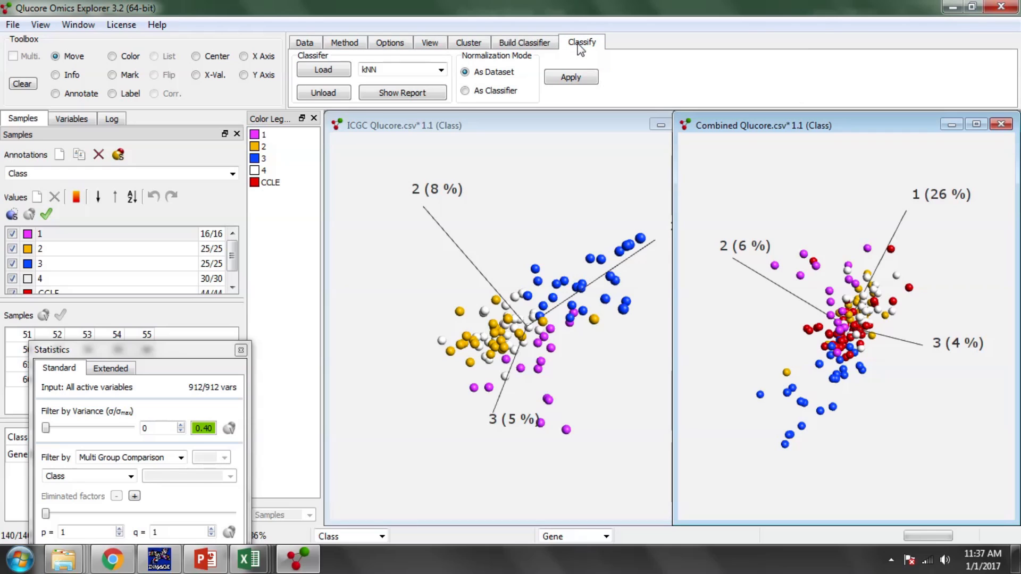
left_click(429, 73)
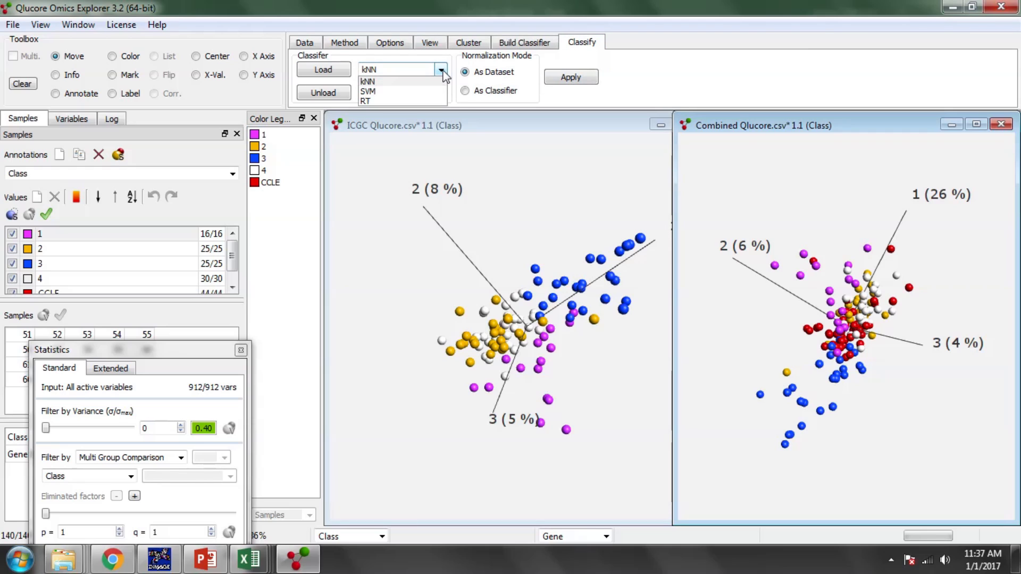
left_click(390, 83)
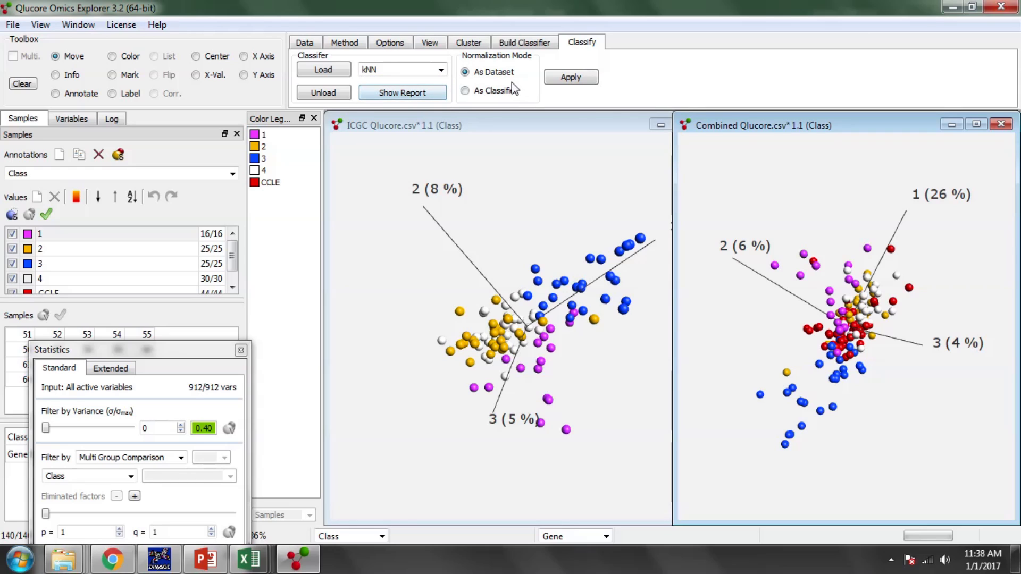
left_click(568, 79)
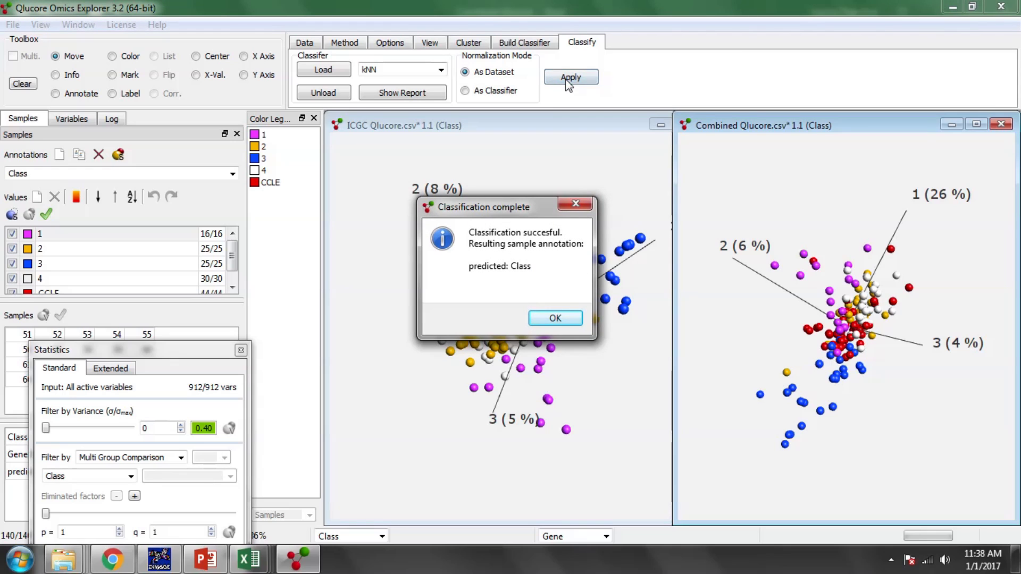
left_click(555, 319)
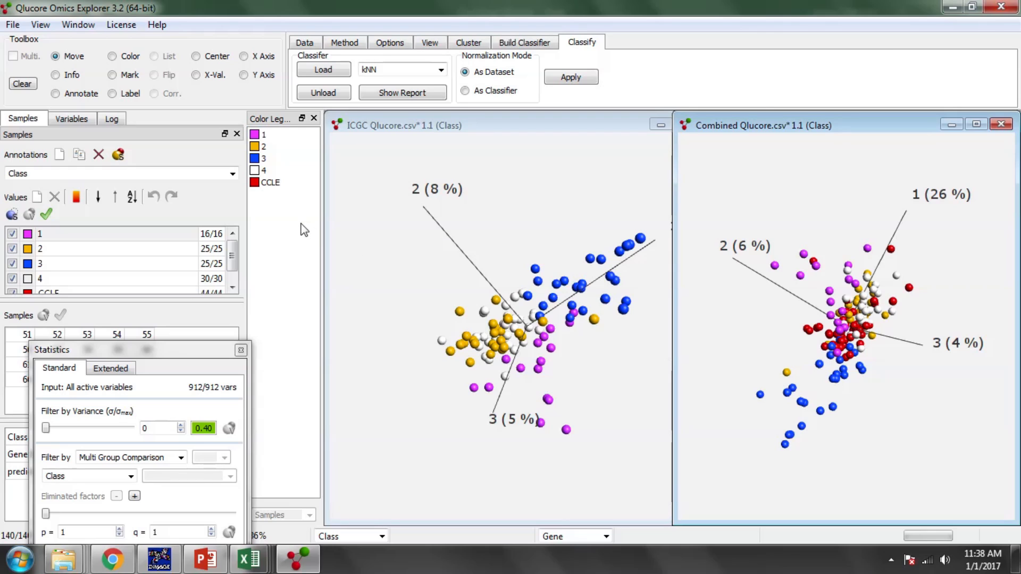
- Color the combined PCA plot by the predicted: Class annotation and maximize the plot to inspect the predicted groups
left_click(230, 173)
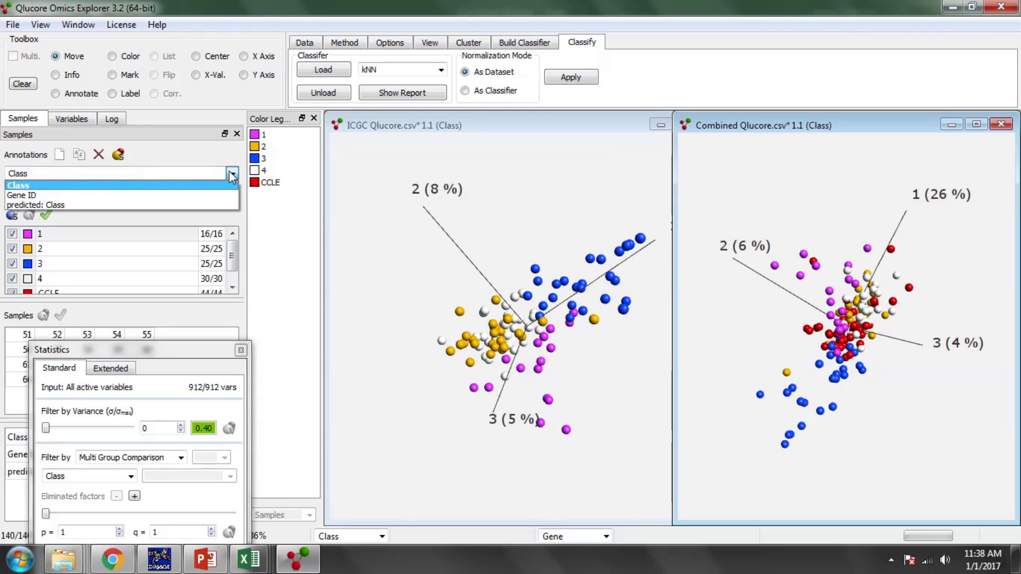
left_click(56, 205)
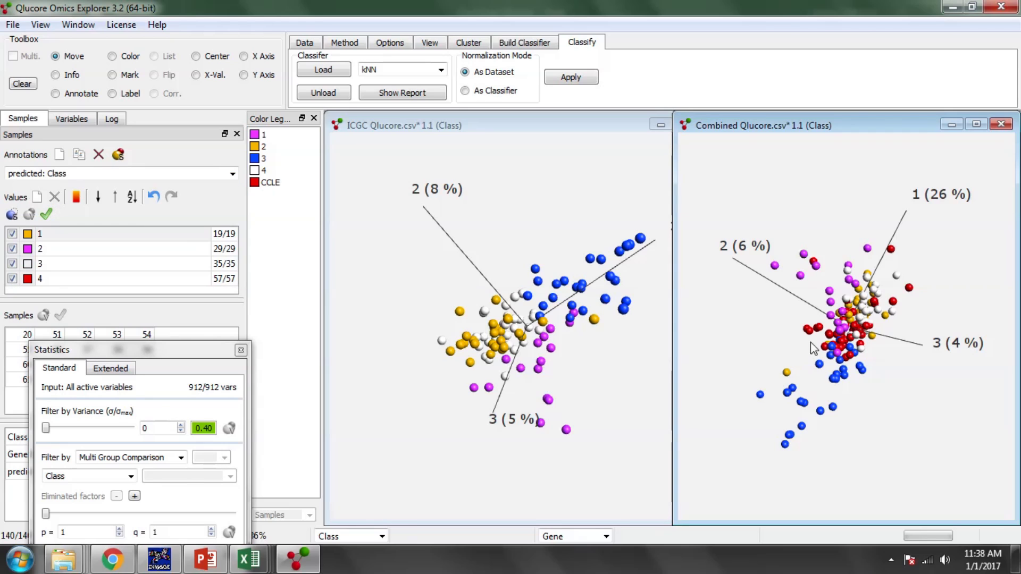
left_click(117, 154)
left_click_drag(862, 375, 860, 310)
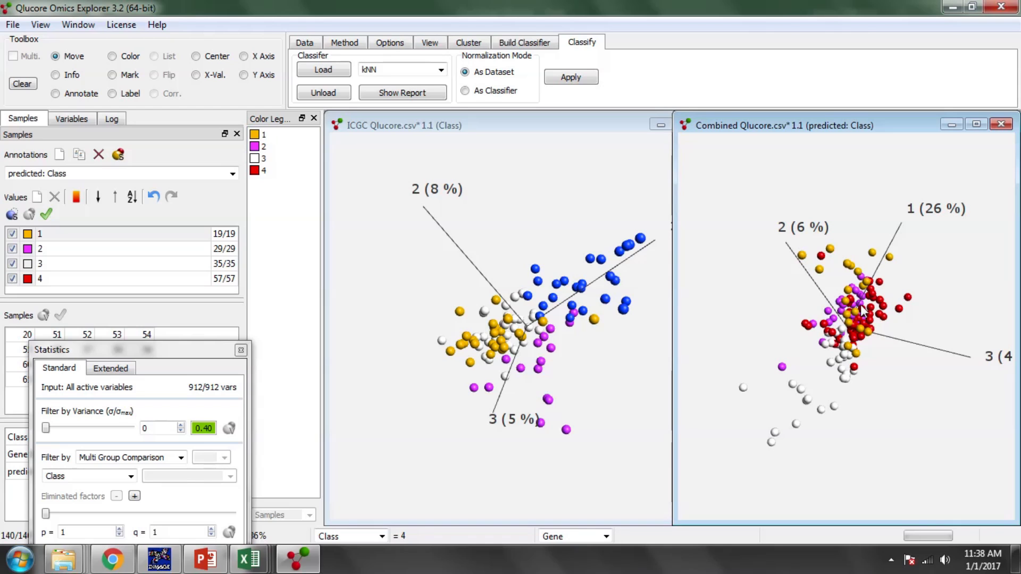
left_click(976, 125)
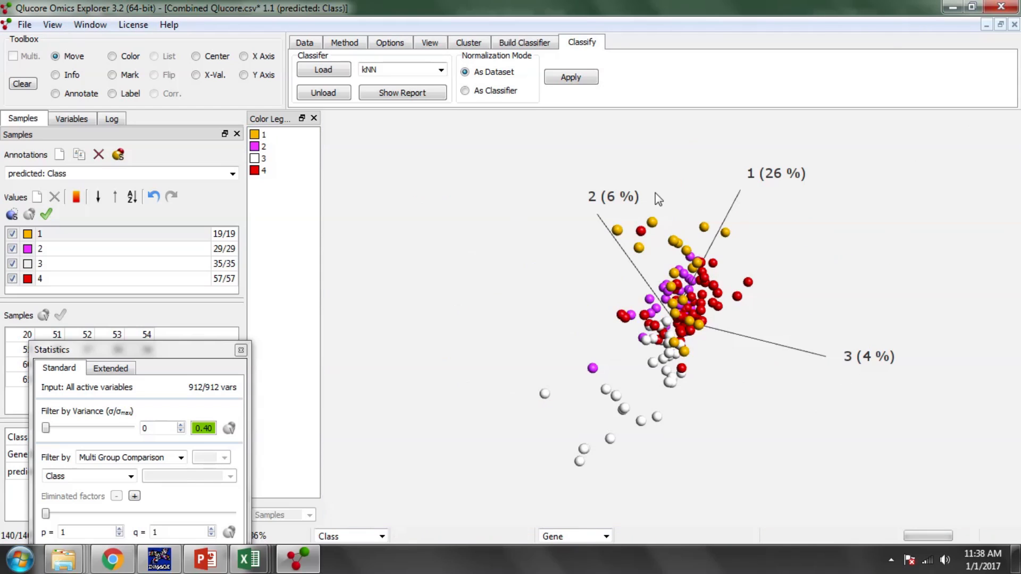
left_click_drag(626, 264, 789, 269)
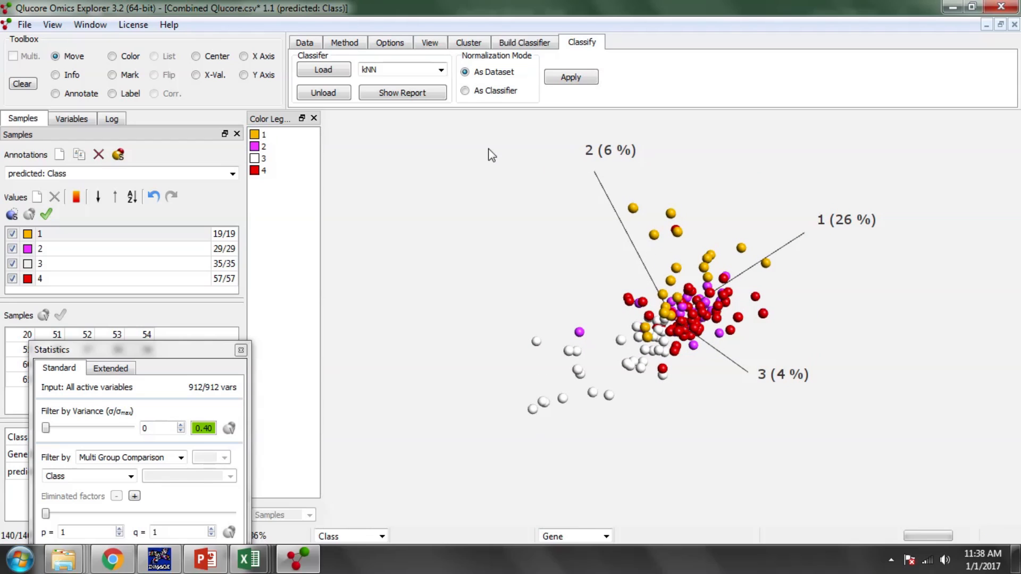
- Change the combined data's plot type from PCA to a heat map
left_click(344, 43)
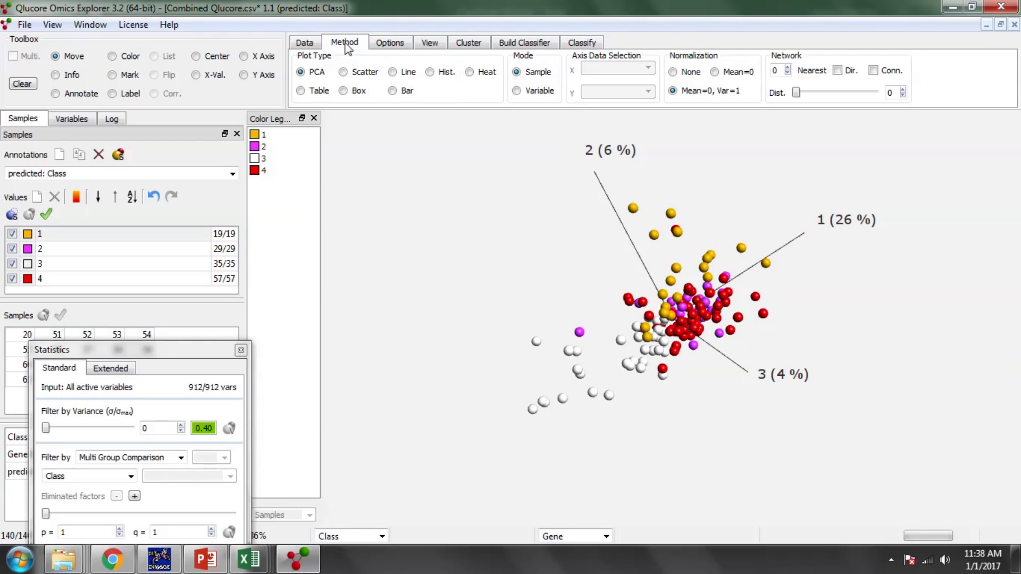
left_click(430, 72)
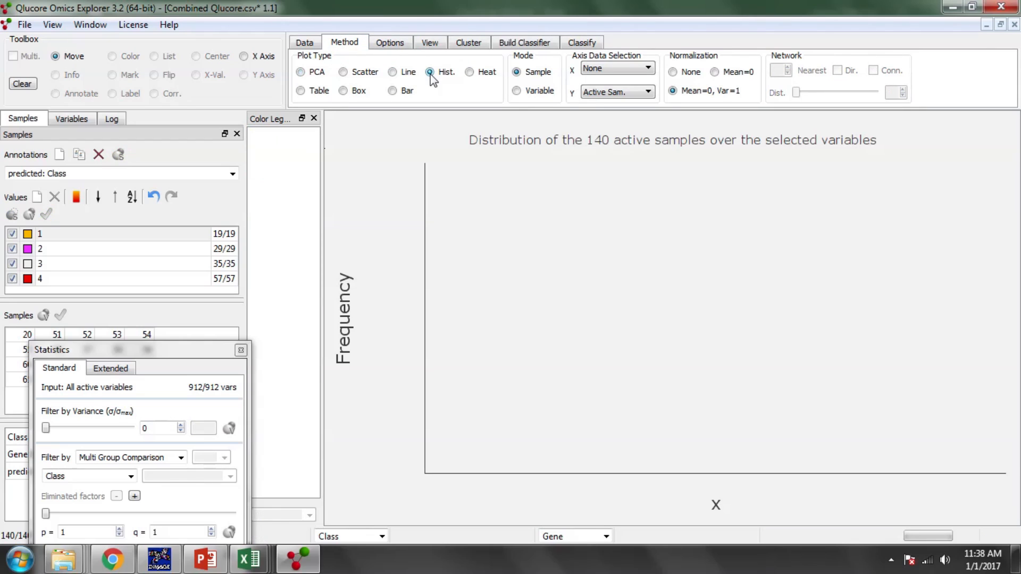
left_click(470, 73)
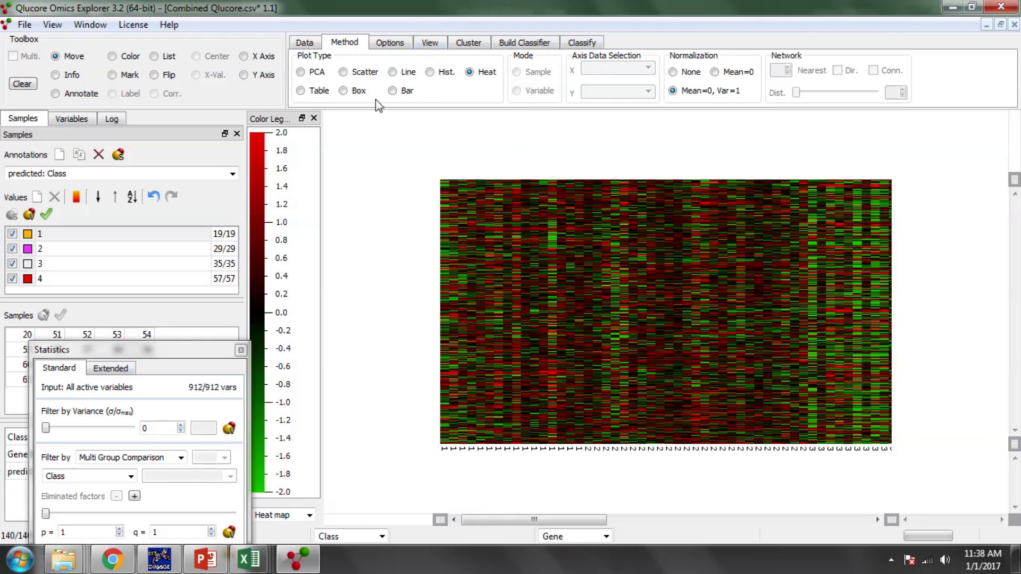
- Order the heat map's variables by hierarchical clustering and its samples by the predicted: Class annotation
left_click(91, 26)
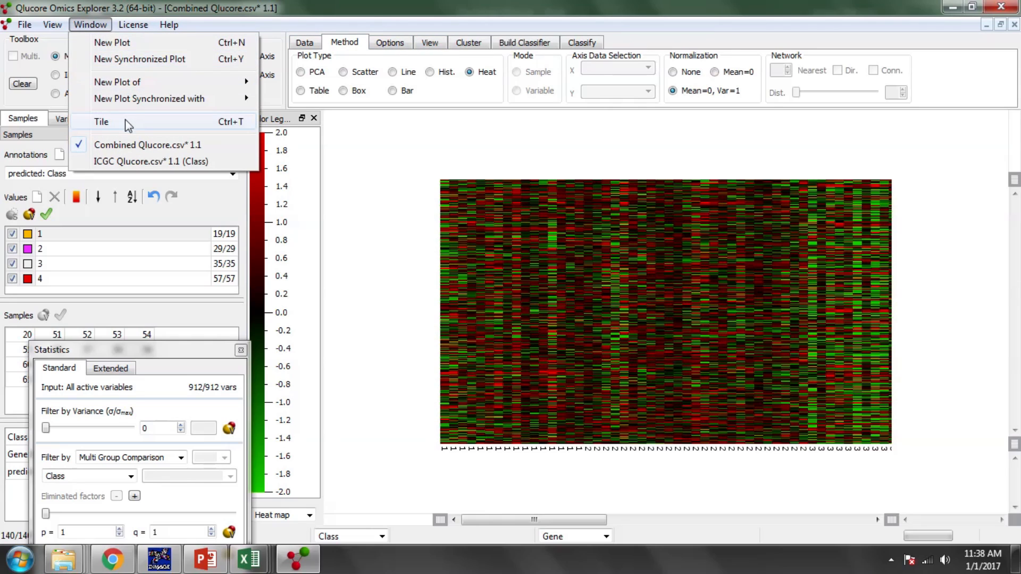
left_click(389, 46)
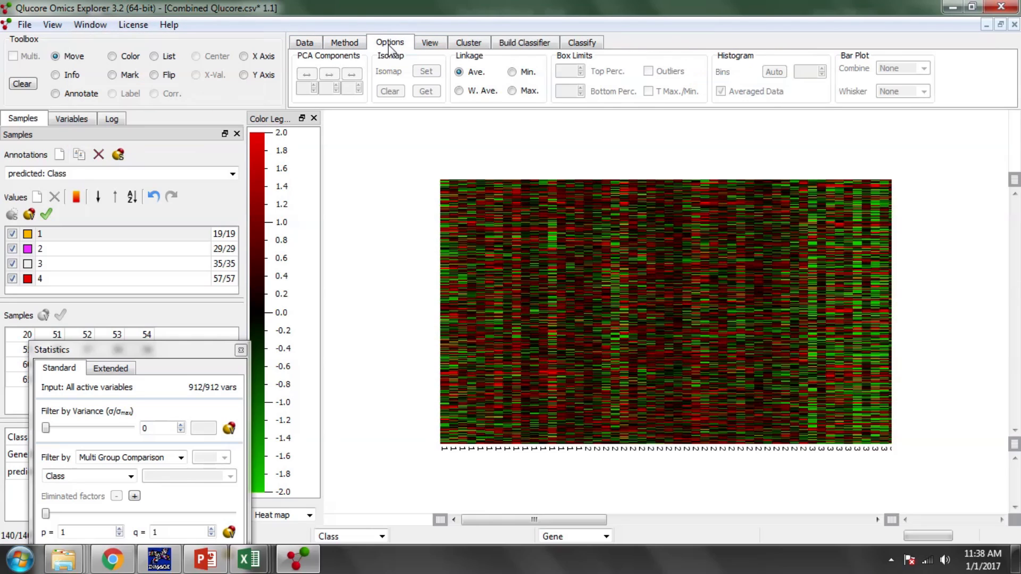
left_click(431, 47)
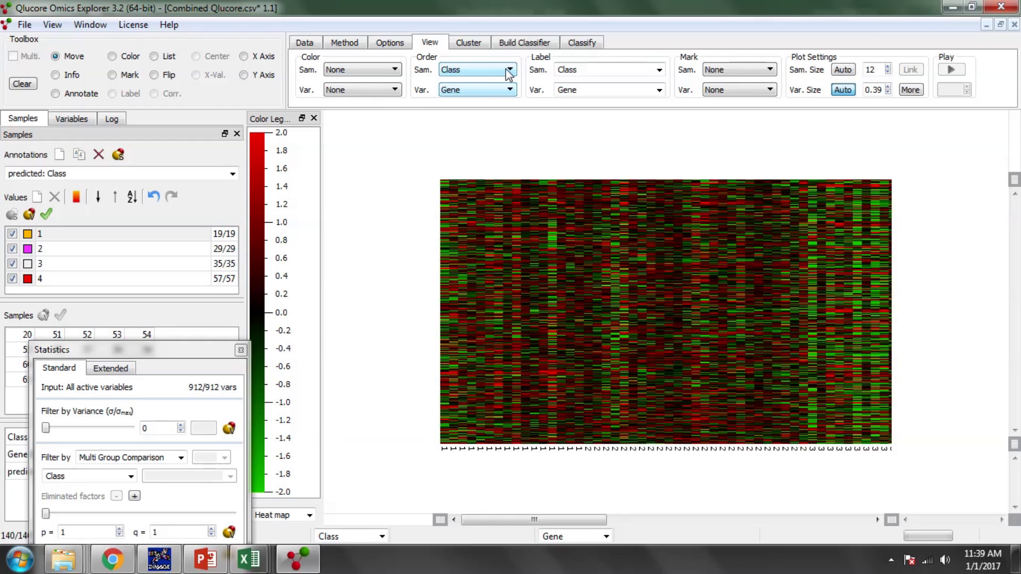
left_click(509, 90)
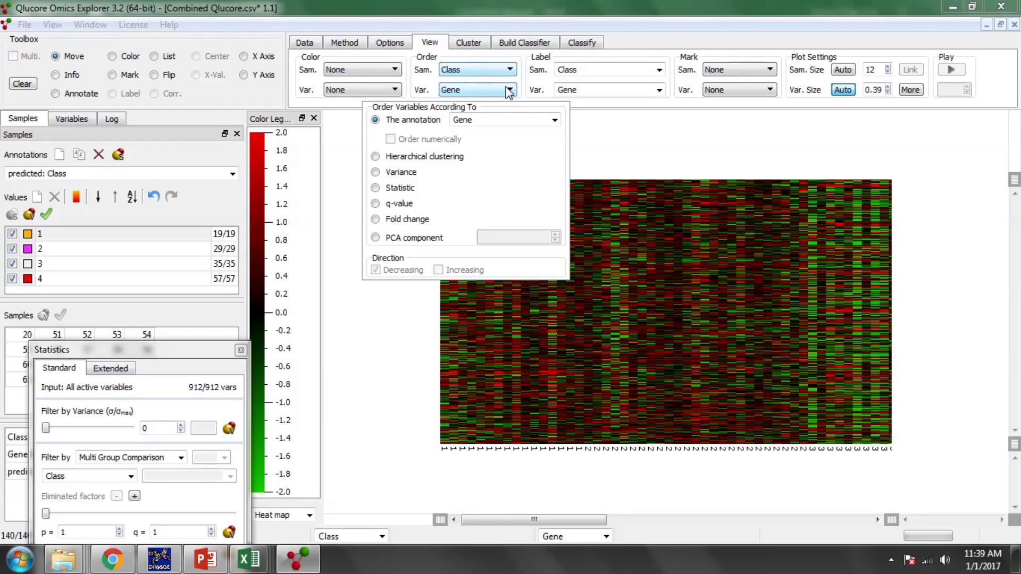
left_click(376, 156)
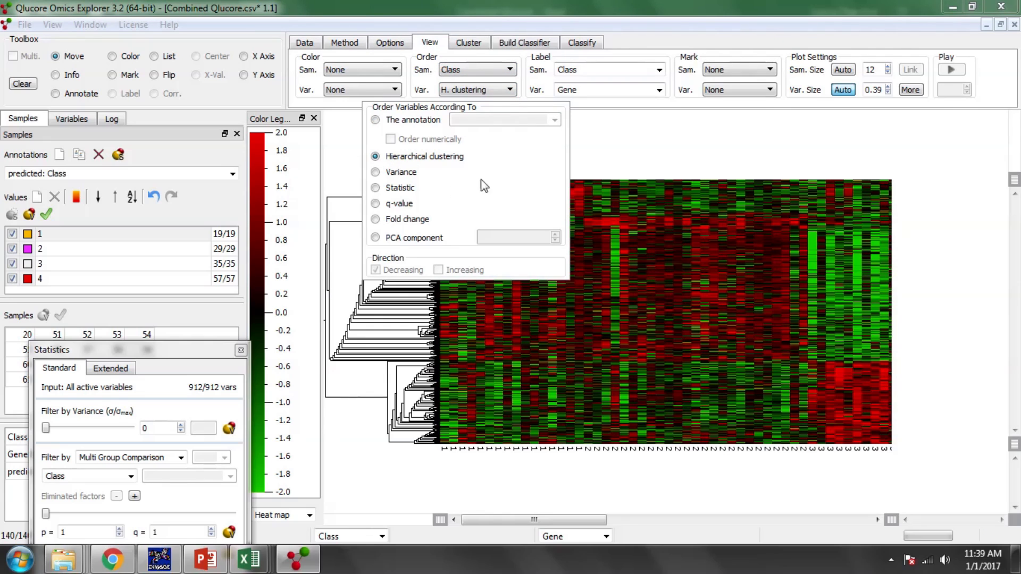
left_click(510, 70)
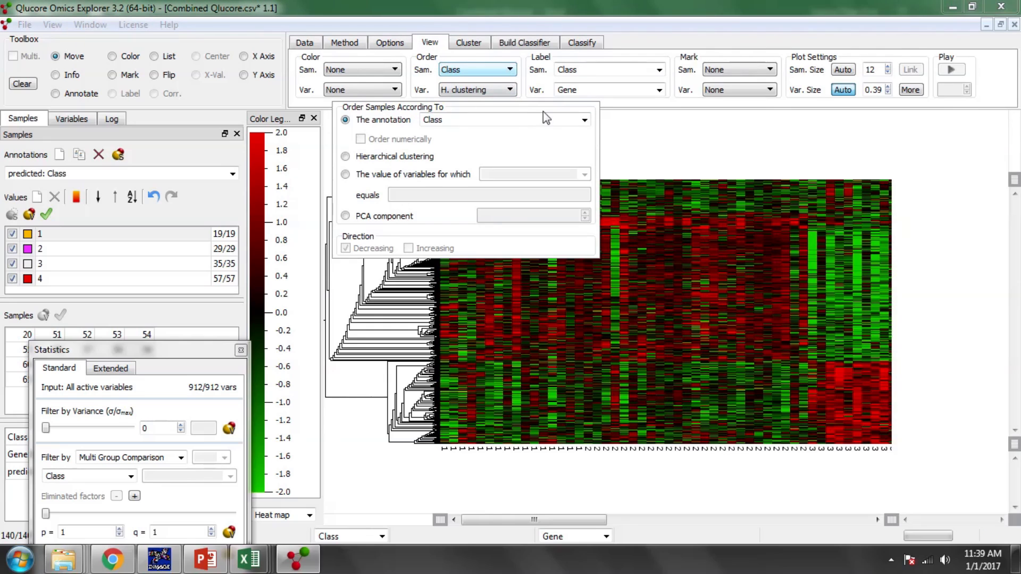
left_click(583, 120)
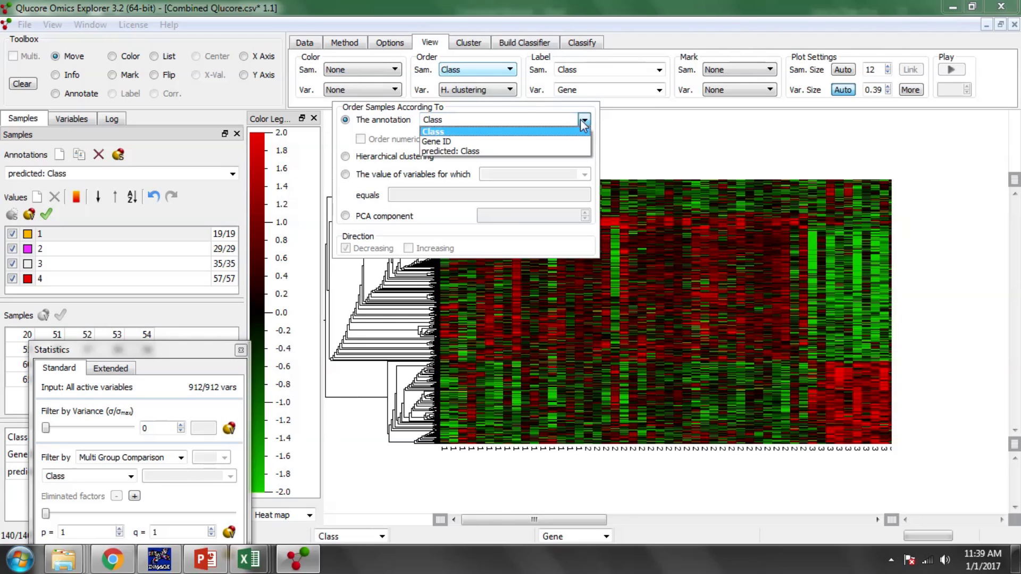
left_click(460, 152)
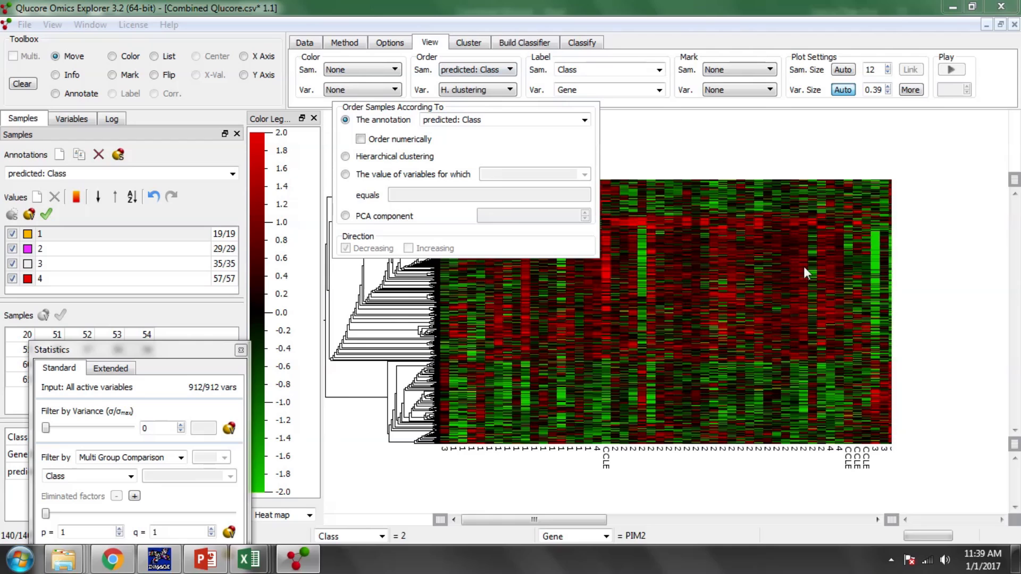
- Fit the heat map's sample size automatically to the plot and set the sample label to [None]
left_click(936, 273)
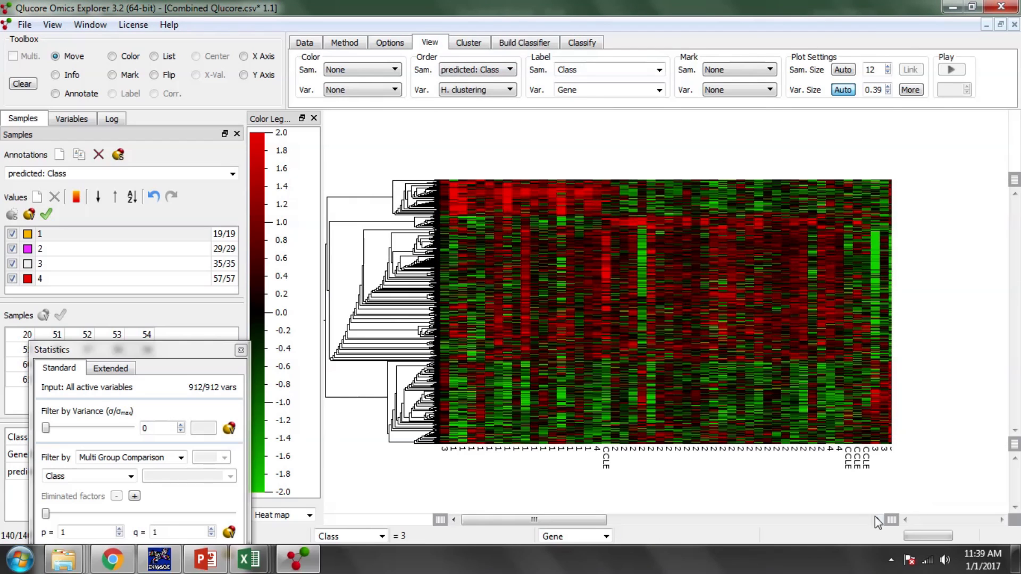
left_click_drag(591, 520, 685, 517)
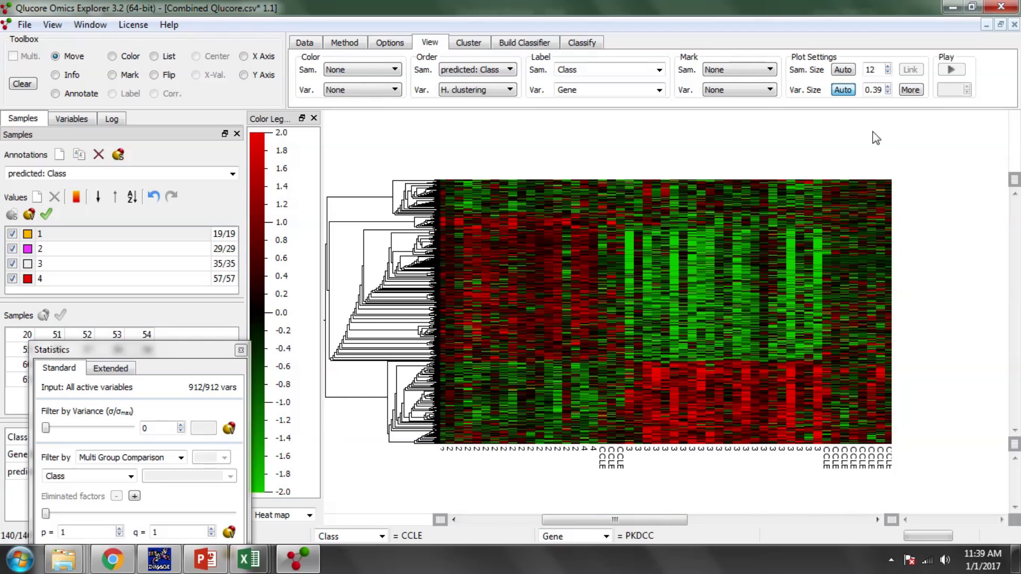
left_click(843, 70)
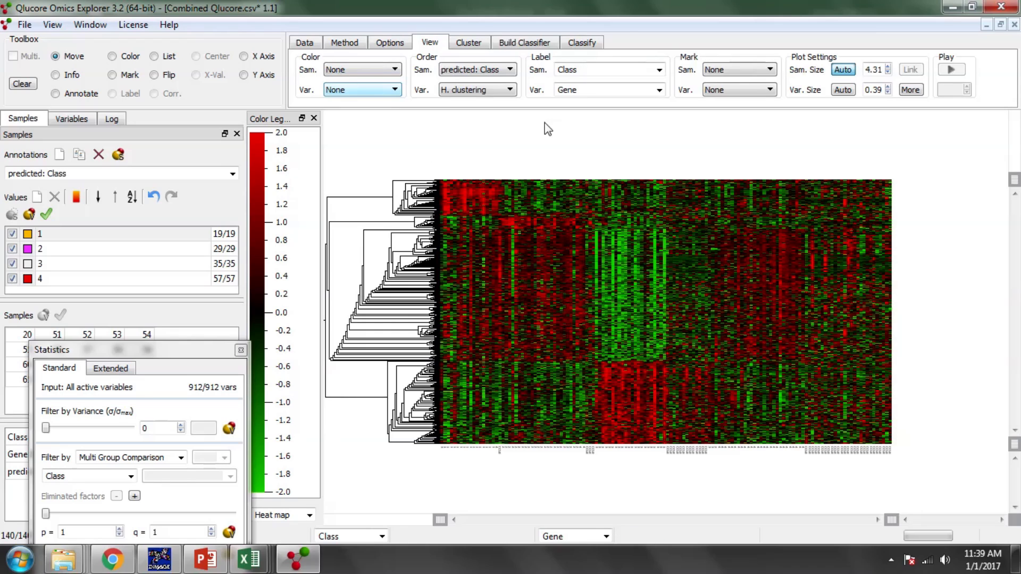
left_click(659, 69)
left_click(574, 80)
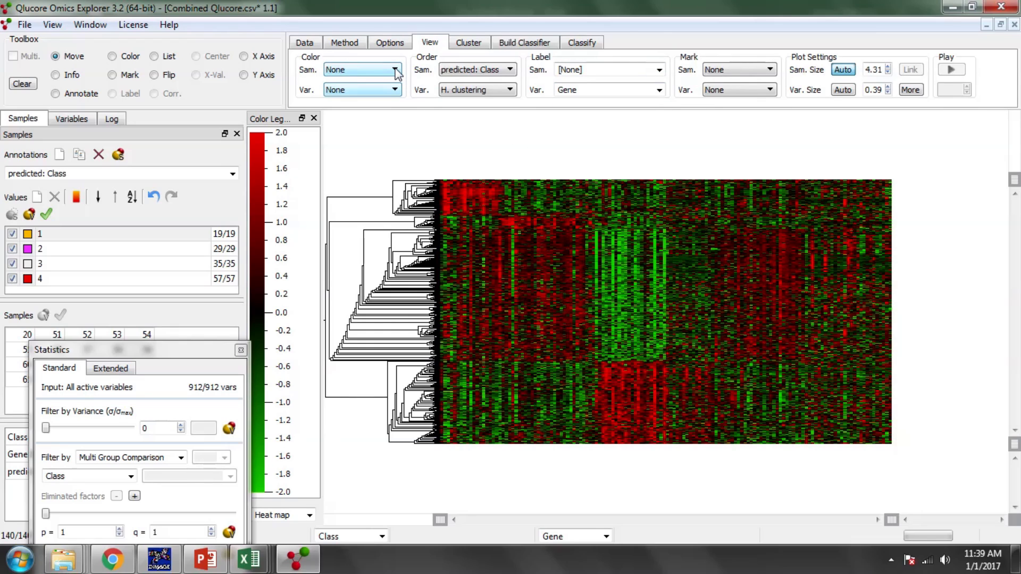
- Color the heat map samples by the Class annotation and add predicted: Class as an additional annotation
left_click(395, 90)
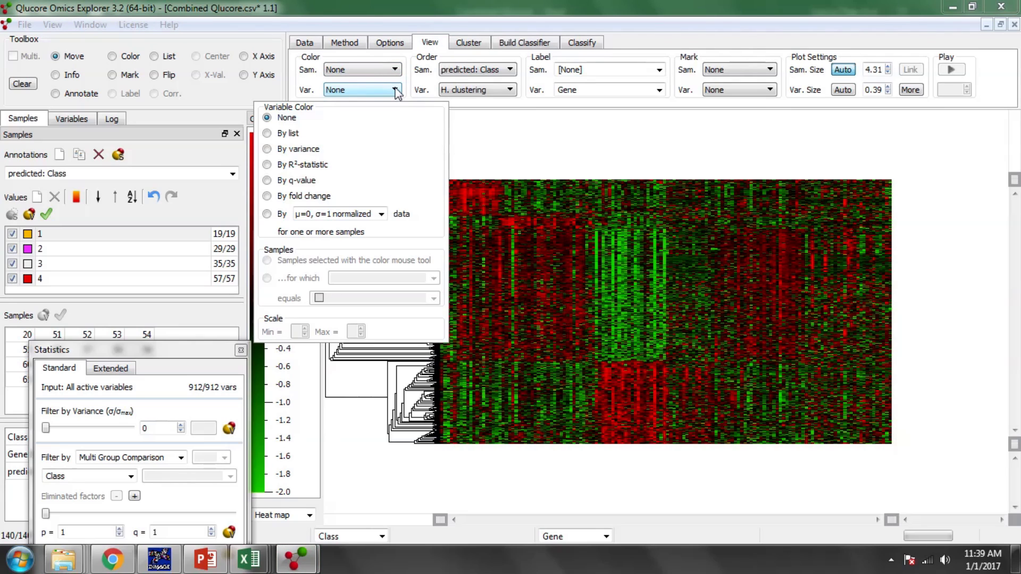
left_click(395, 70)
left_click(394, 70)
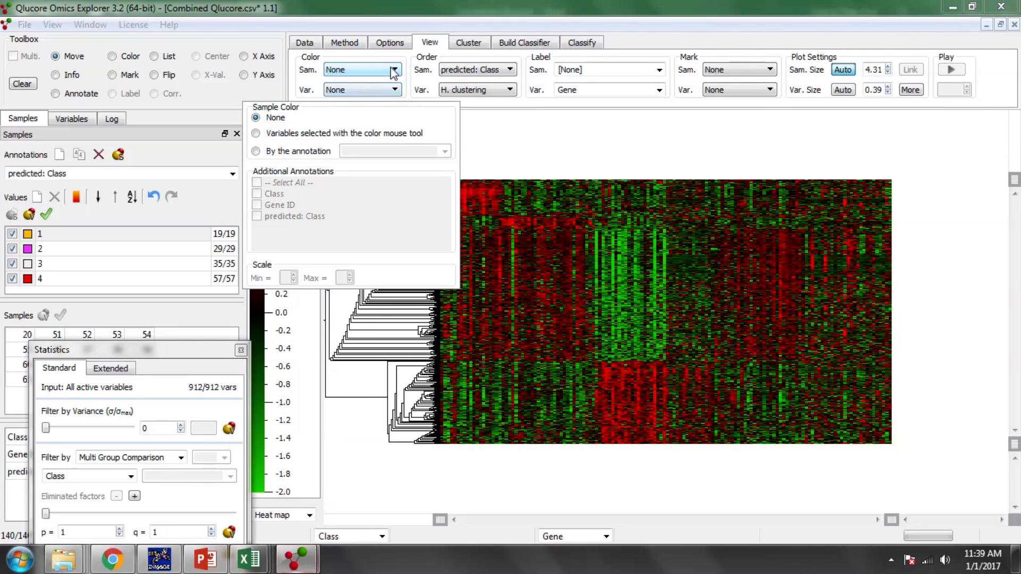
left_click(284, 151)
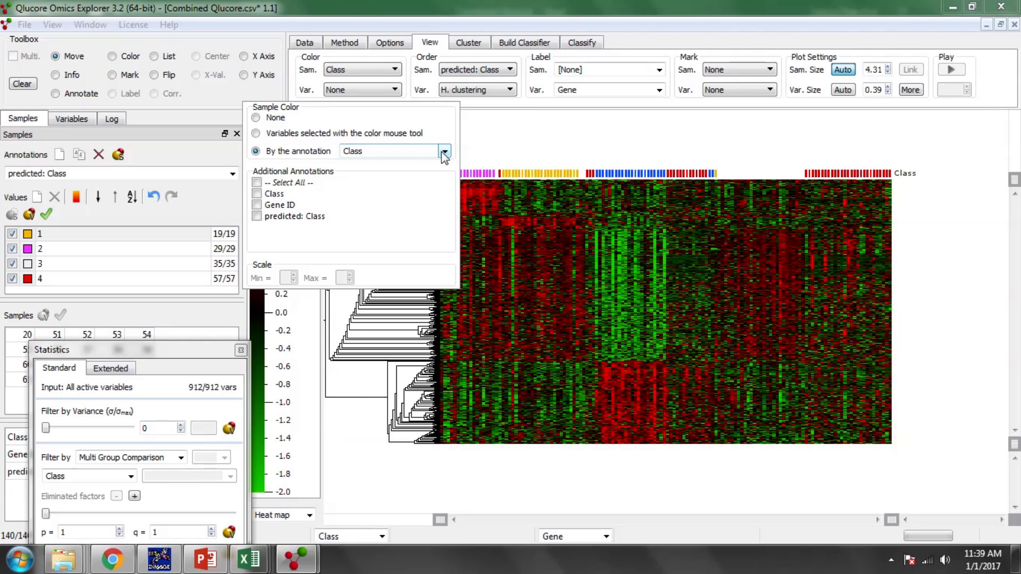
left_click(256, 216)
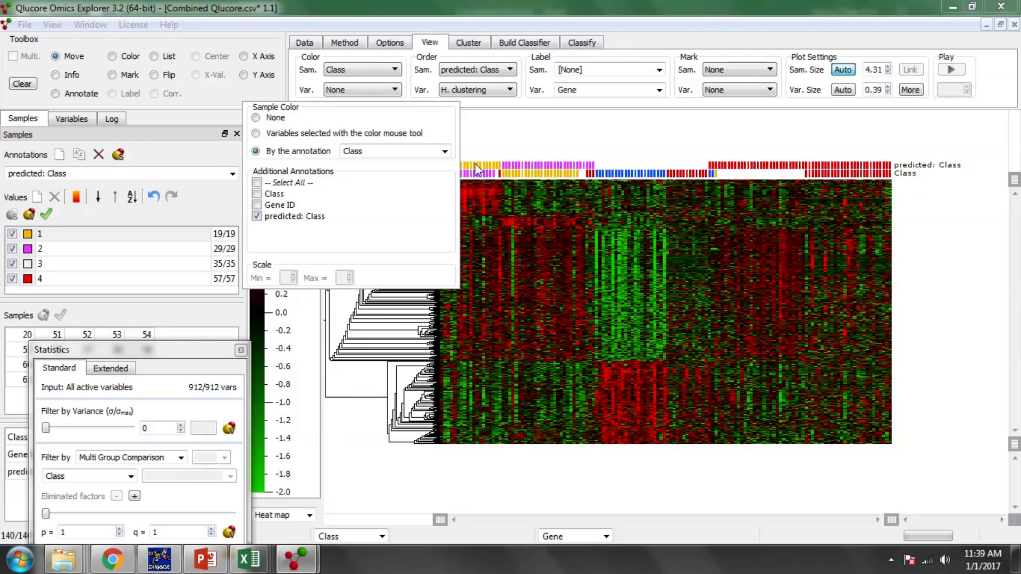
left_click(478, 146)
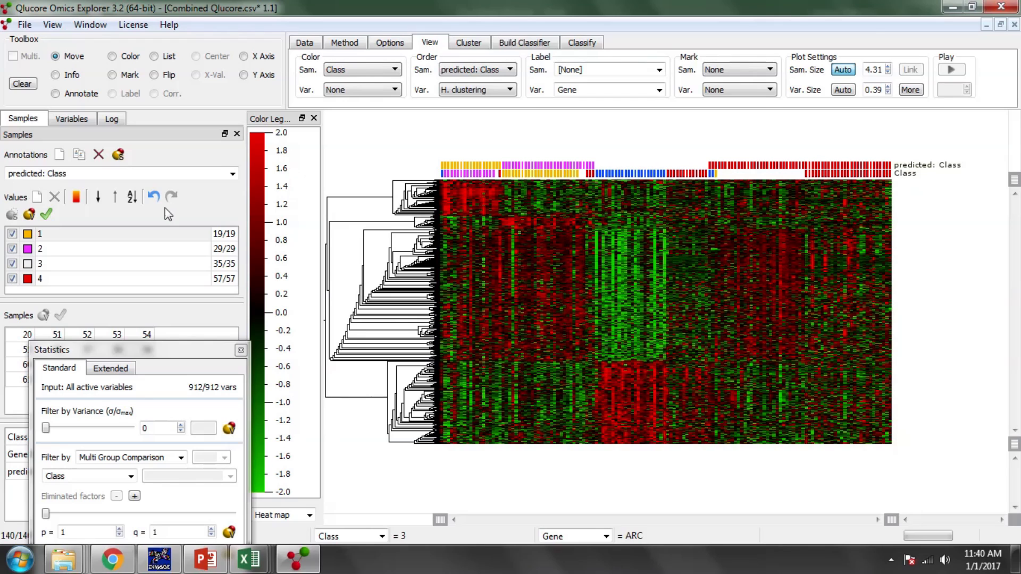
- Check the Class annotation's value colors and recolor class 1 of predicted: Class magenta
left_click(233, 174)
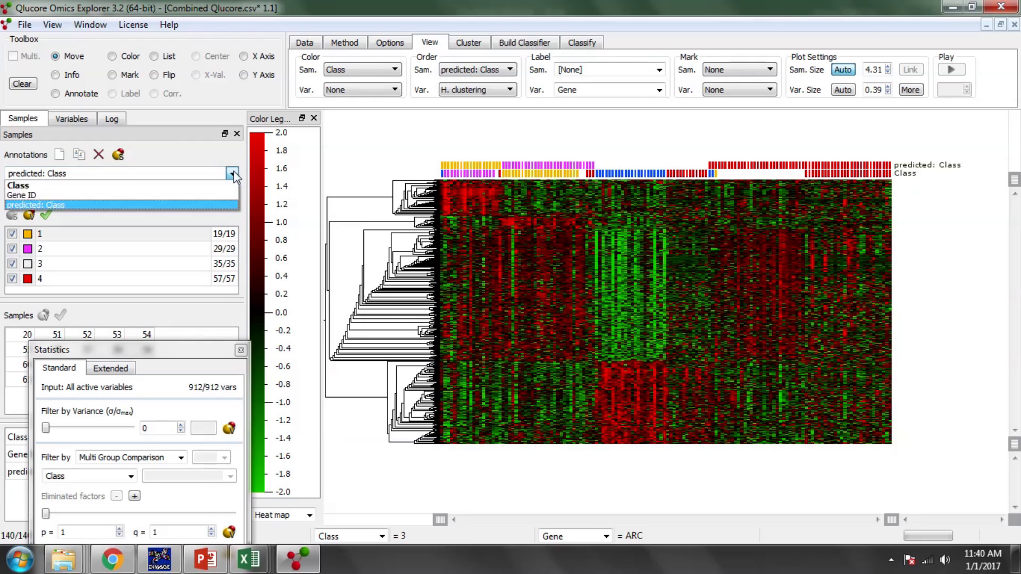
left_click(95, 186)
double_click(229, 234)
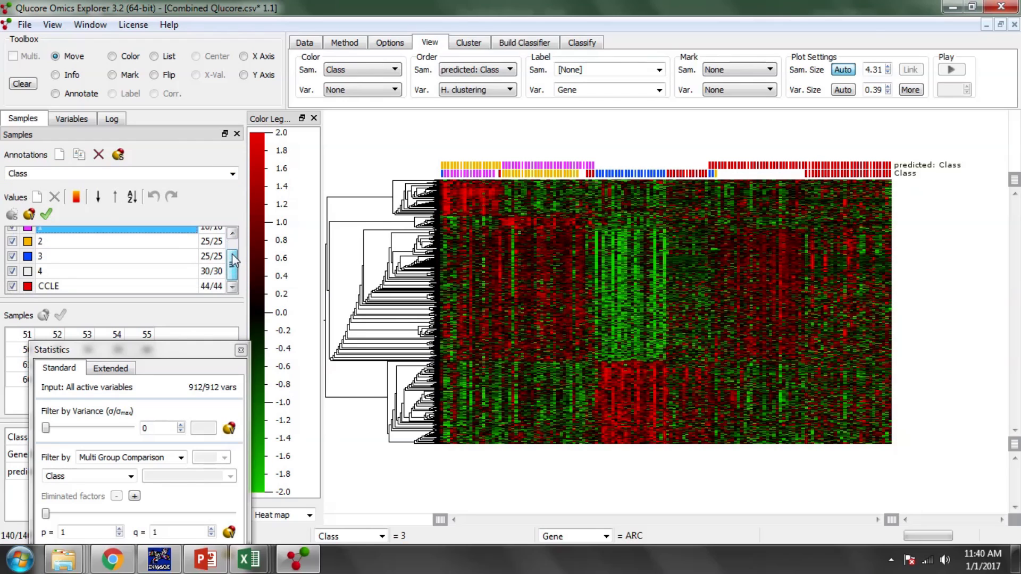
left_click(459, 174)
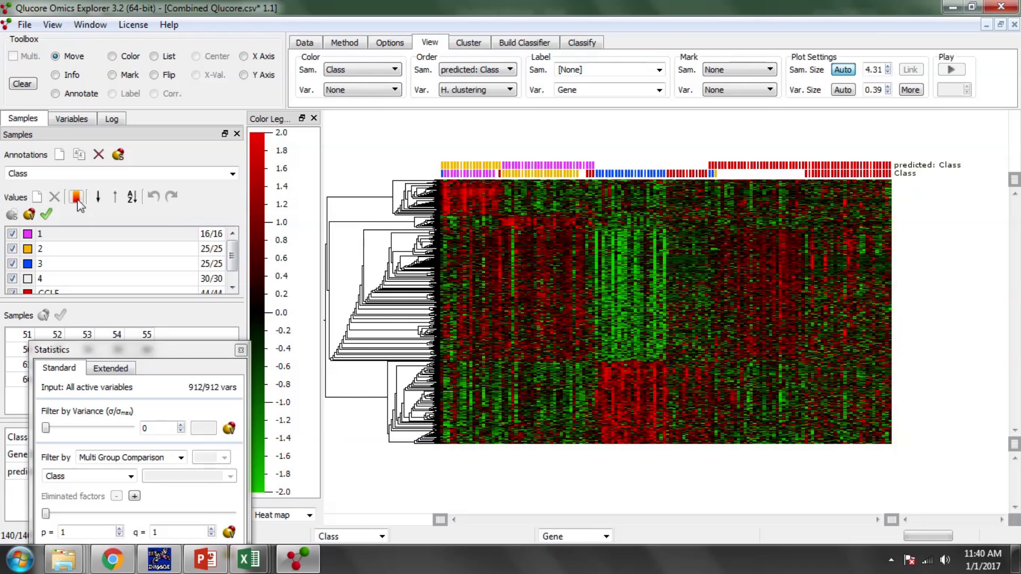
left_click(232, 175)
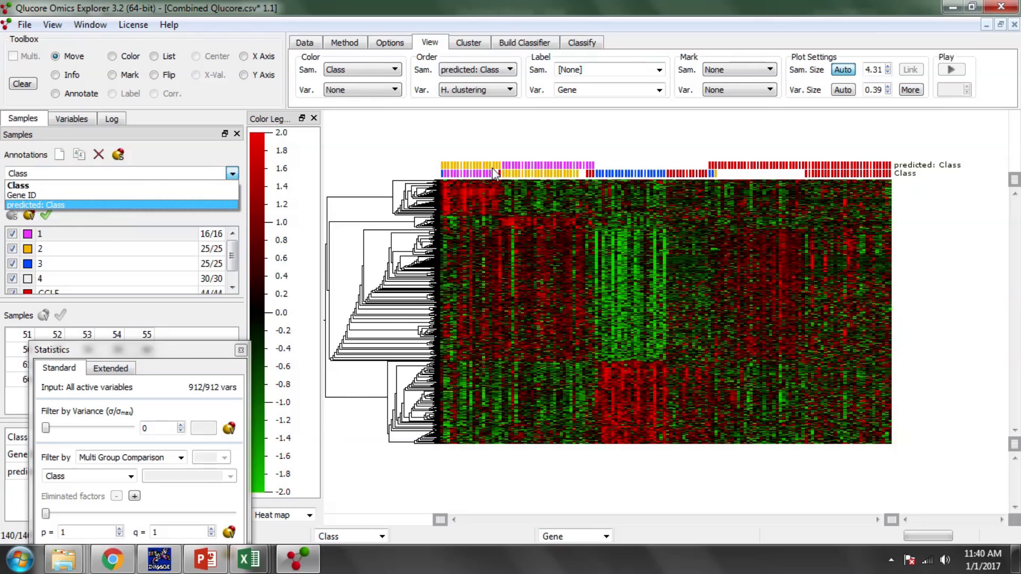
left_click(64, 204)
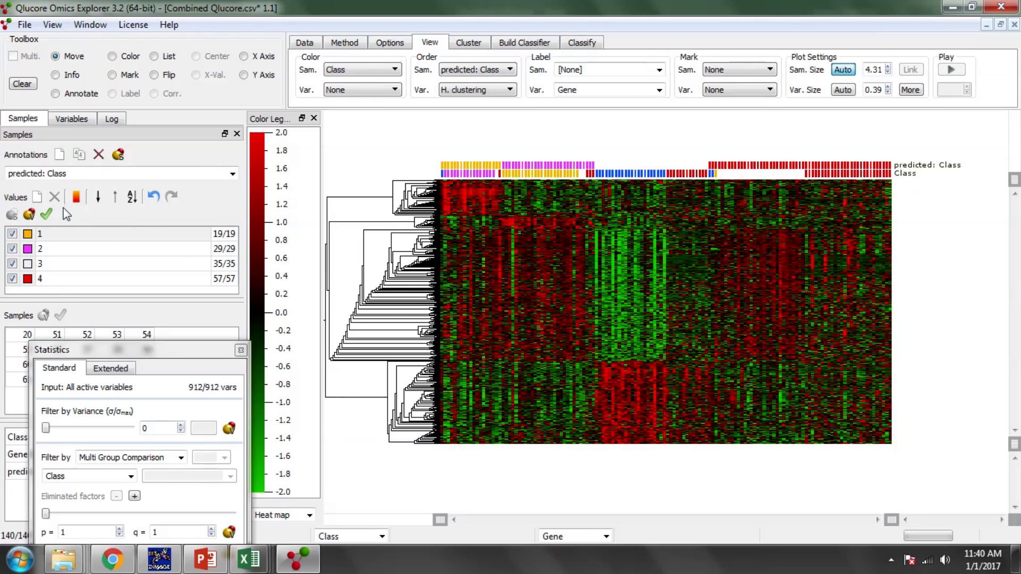
left_click(27, 236)
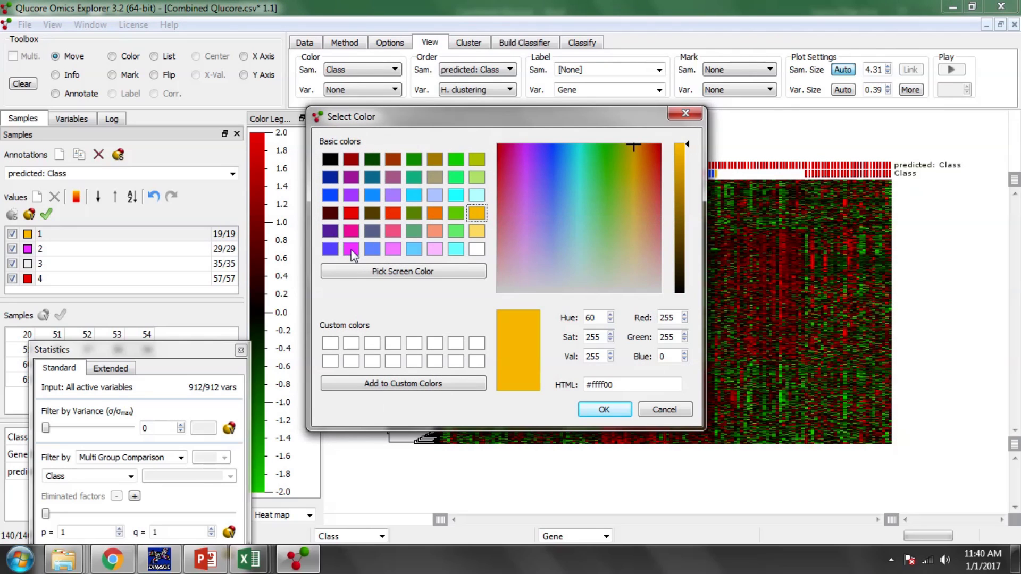
left_click(351, 250)
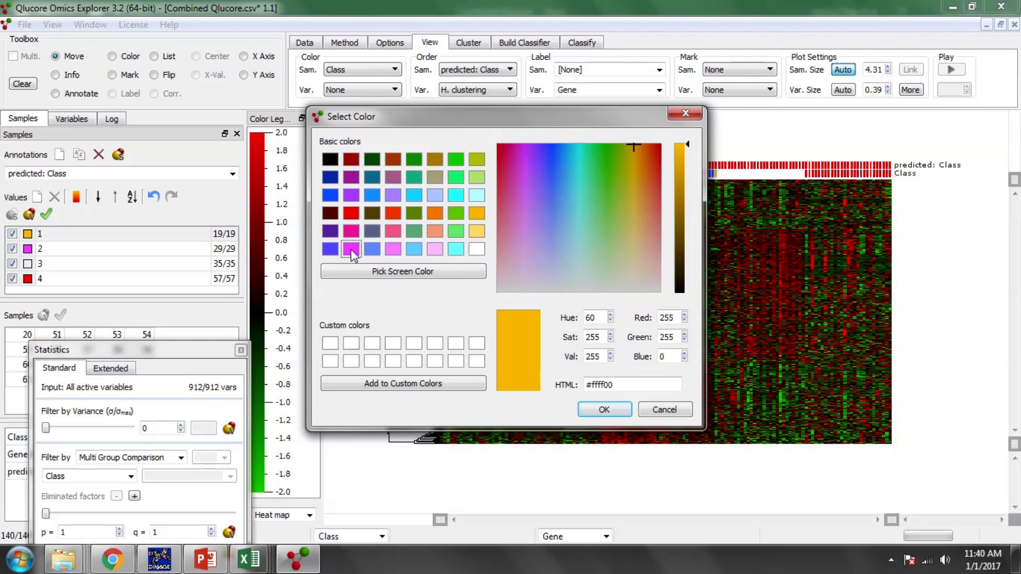
left_click(600, 408)
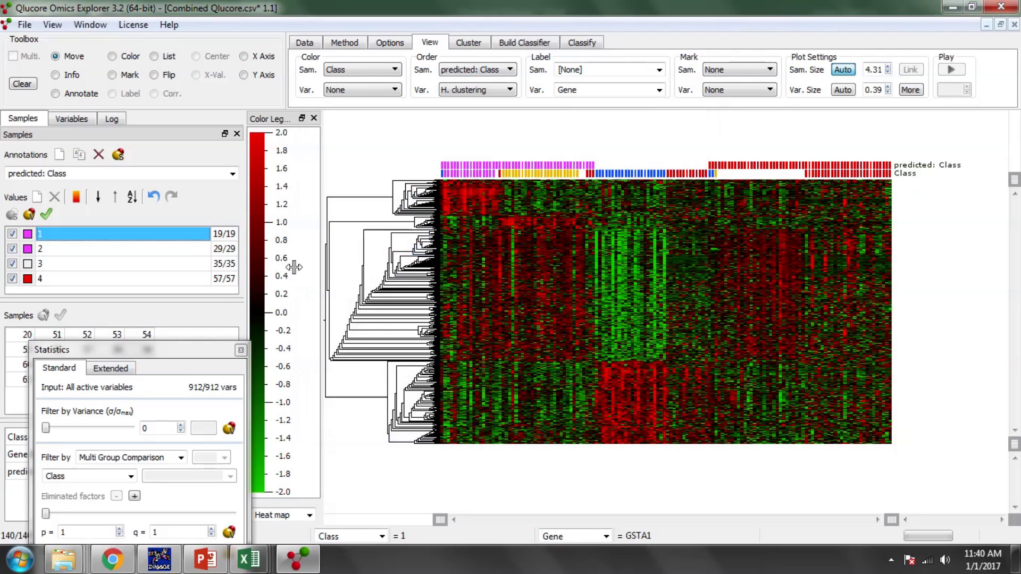
- Recolor class 2 of the predicted: Class annotation yellow
left_click(27, 249)
left_click(477, 213)
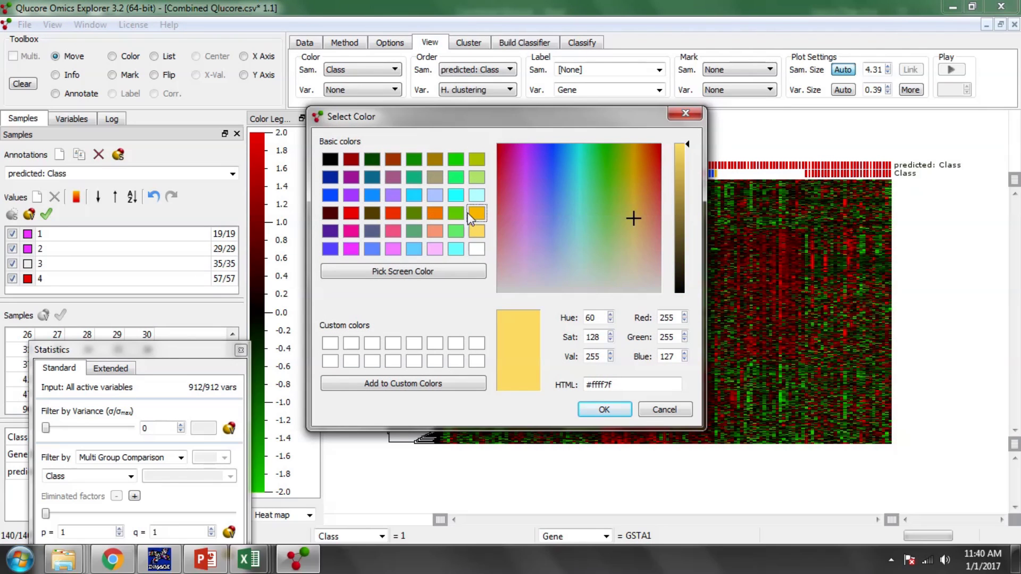
left_click(601, 408)
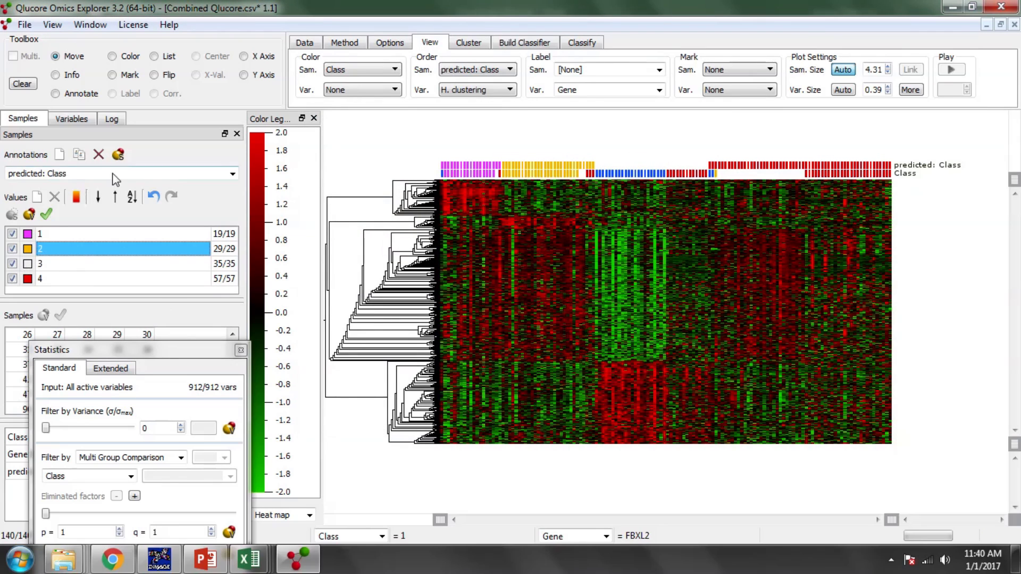
- Recolor class 3 of the predicted: Class annotation blue (#0000ff) after comparing it with the Class annotation's colors
left_click(233, 174)
left_click(120, 187)
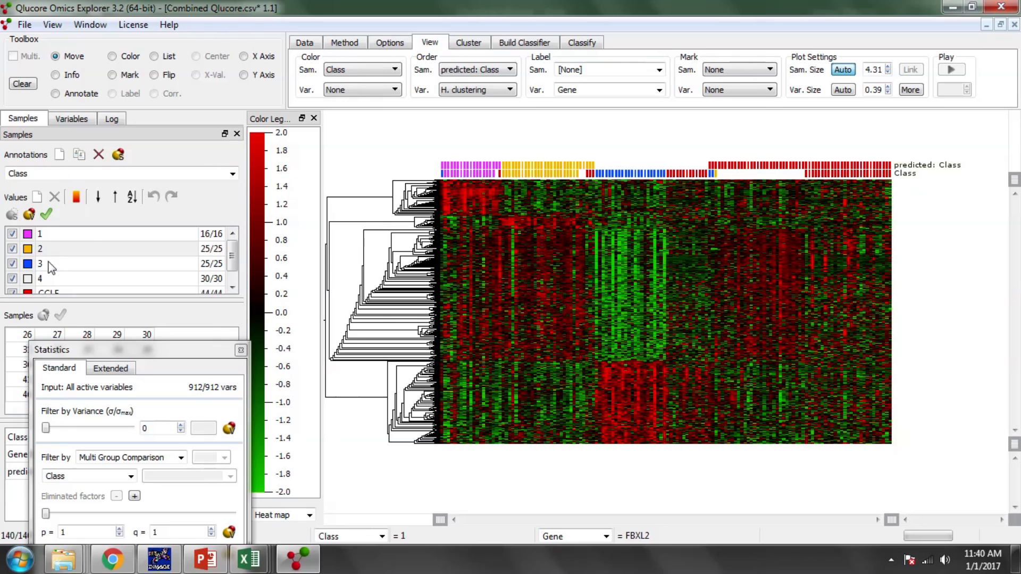
left_click(233, 173)
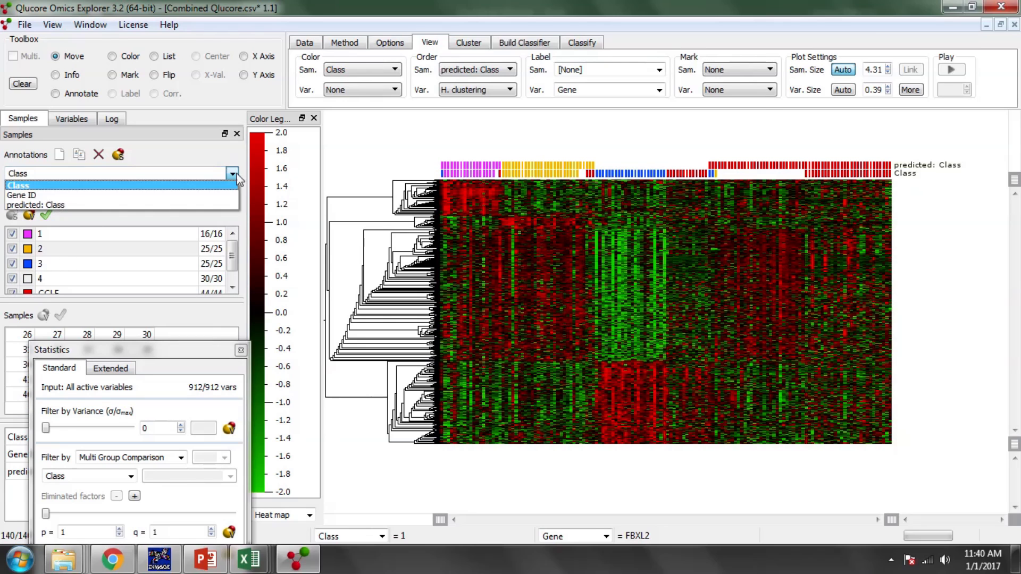
left_click(139, 203)
double_click(27, 263)
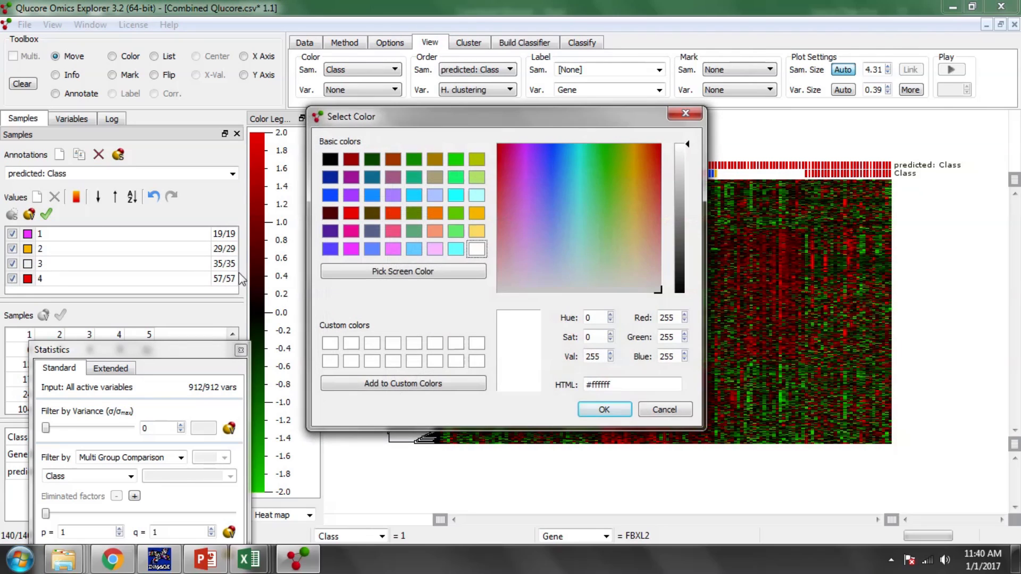
left_click(329, 198)
left_click(601, 407)
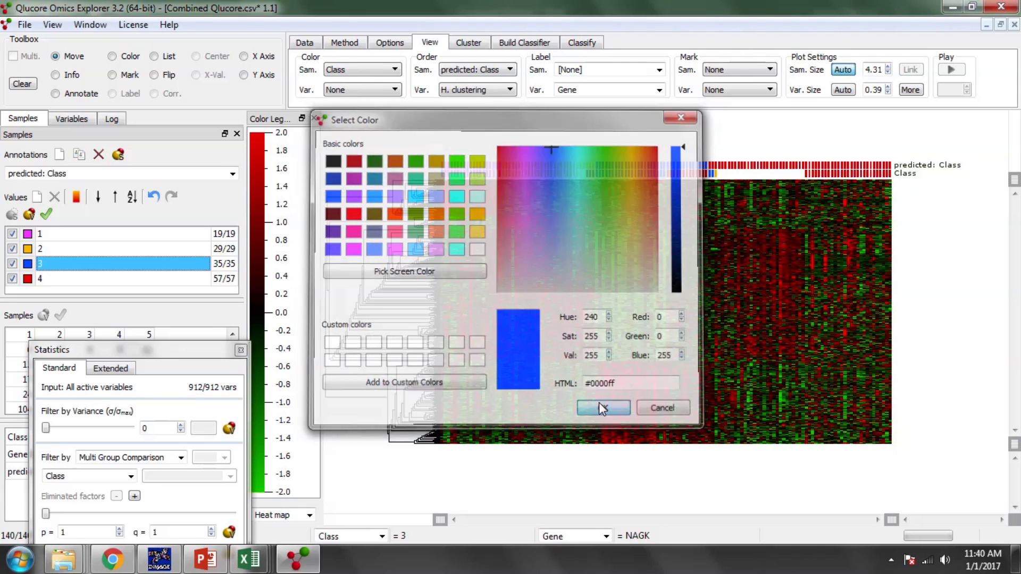
- Check class 4's color in the Class annotation and recolor class 4 of predicted: Class white
left_click(226, 179)
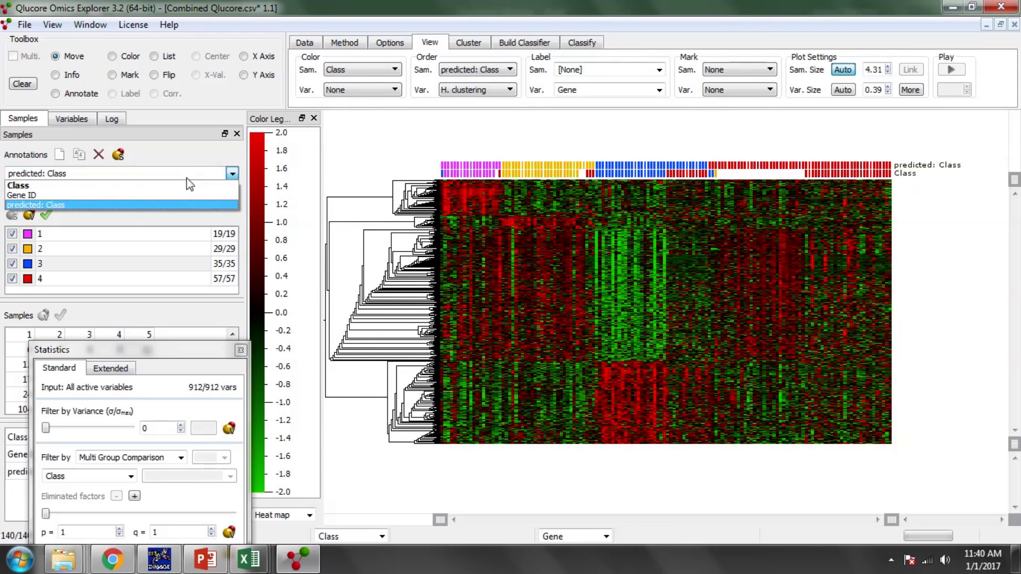
left_click(21, 182)
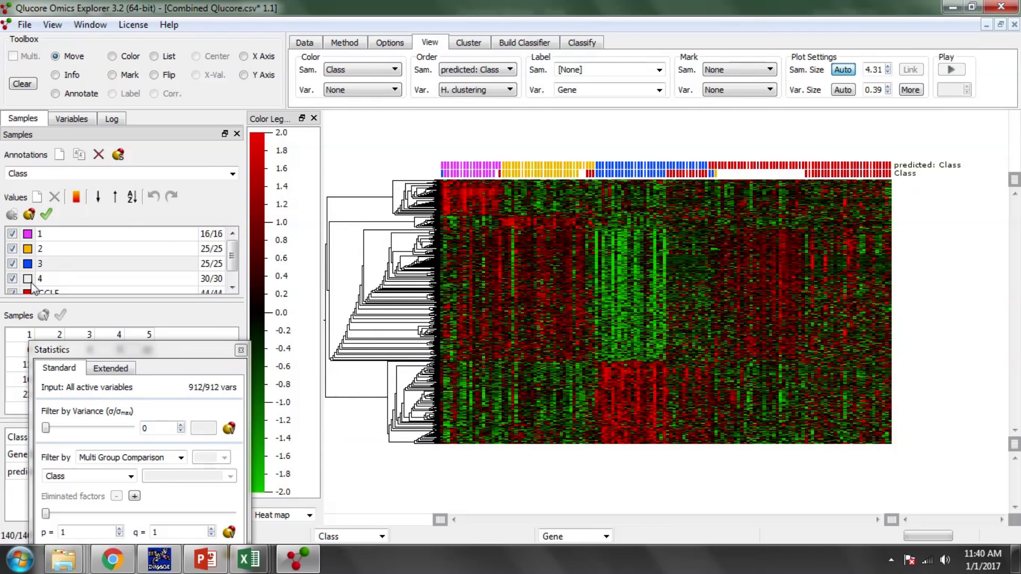
left_click(224, 175)
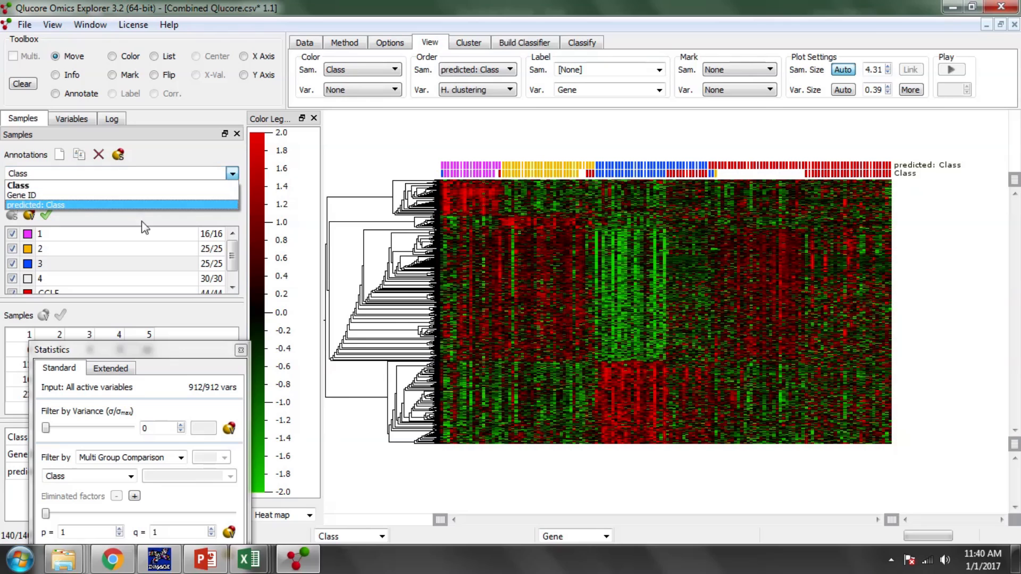
left_click(106, 208)
double_click(43, 280)
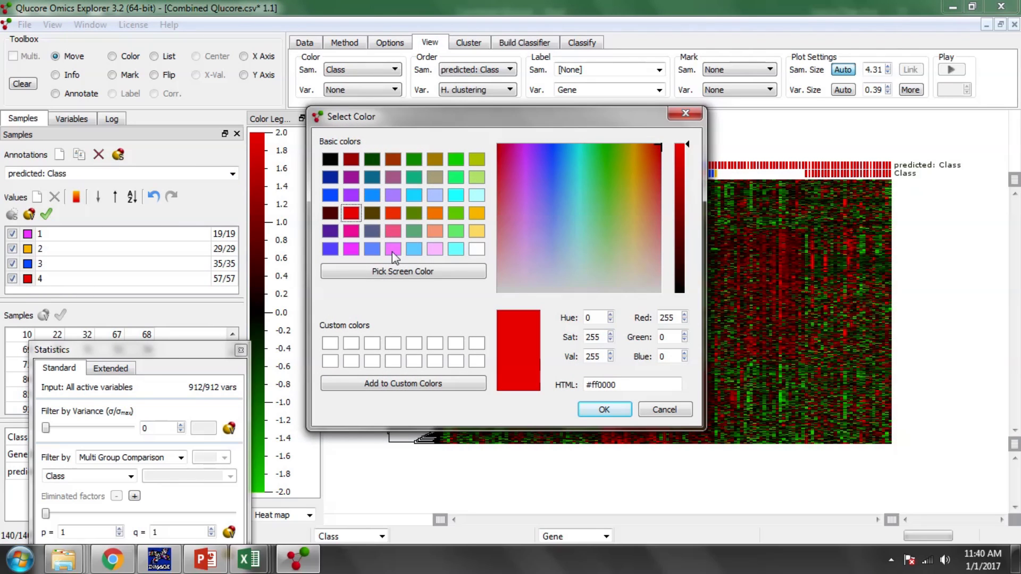
left_click(477, 250)
left_click(605, 409)
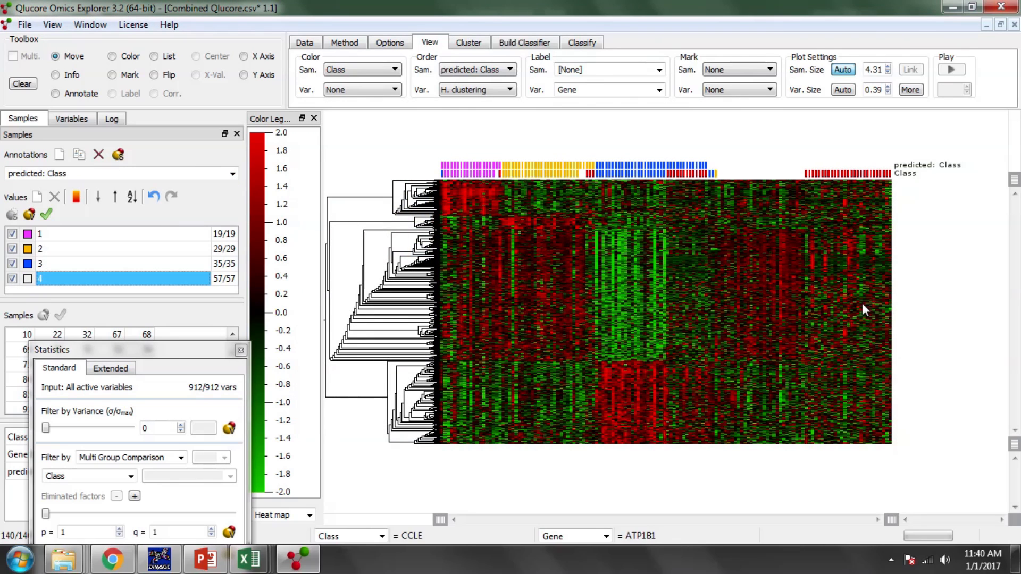
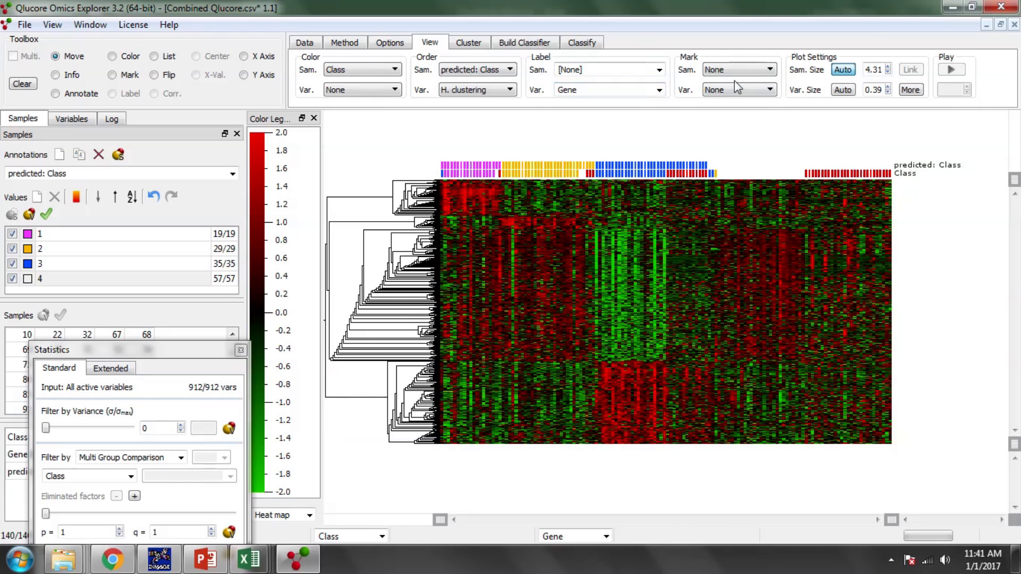
left_click(768, 72)
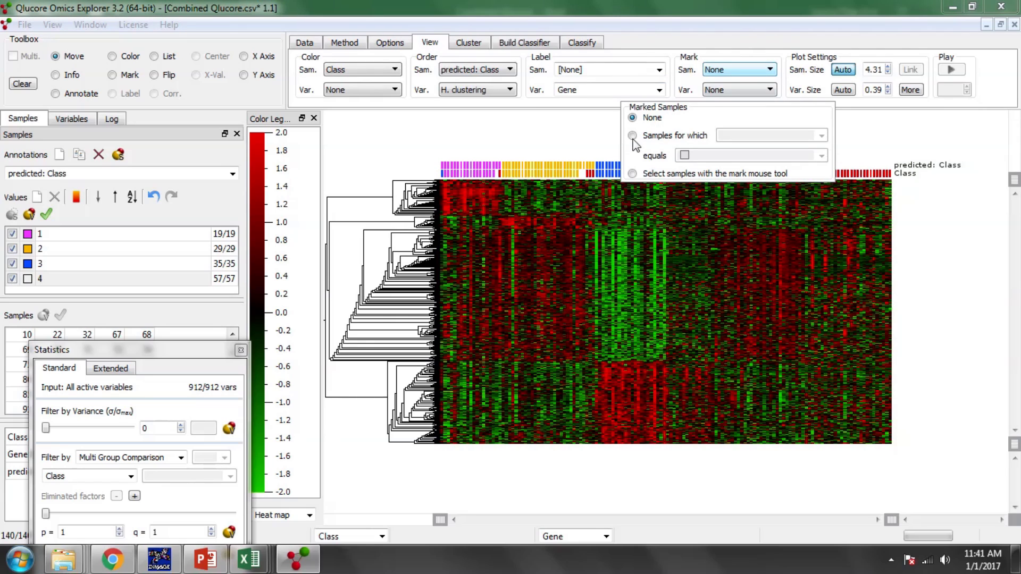
left_click(769, 90)
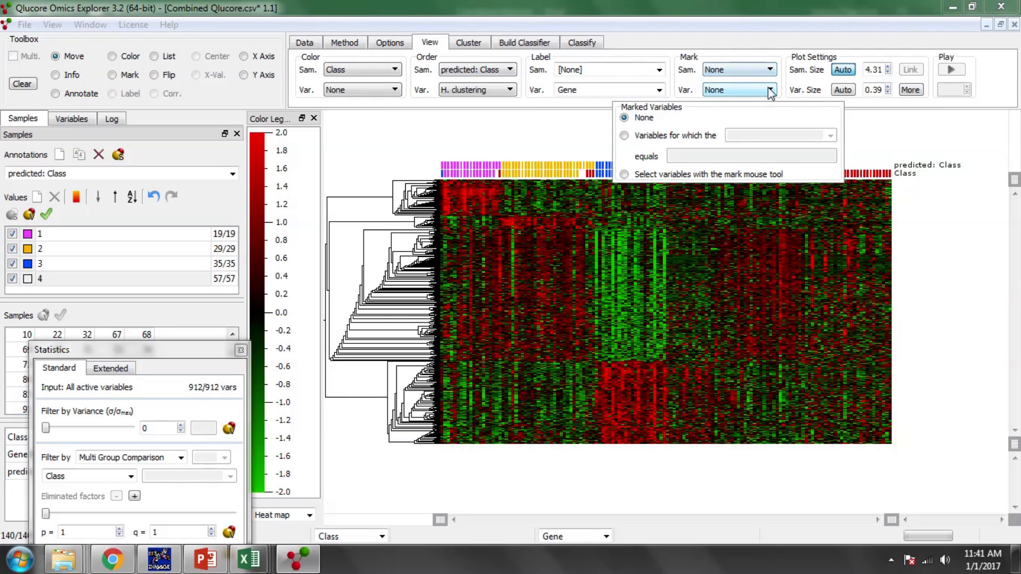
left_click(770, 72)
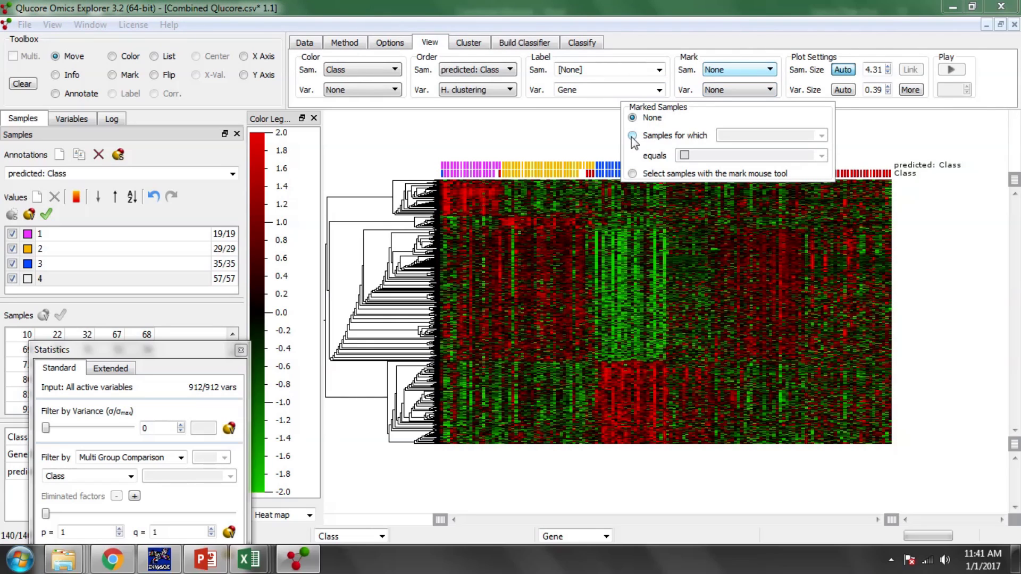
- Label the heat map samples by Gene ID and set the sample size to 8
left_click(659, 69)
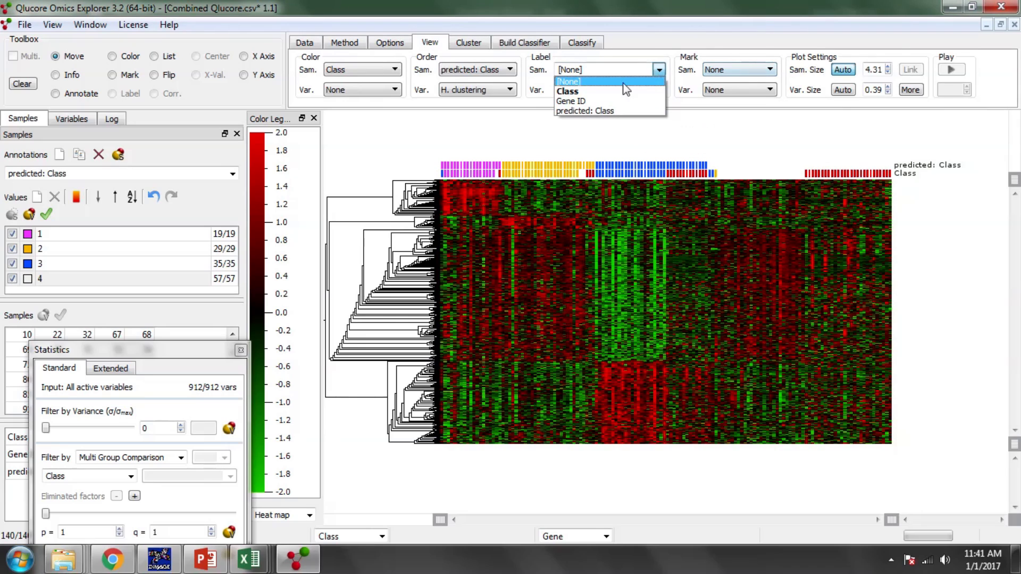
left_click(583, 102)
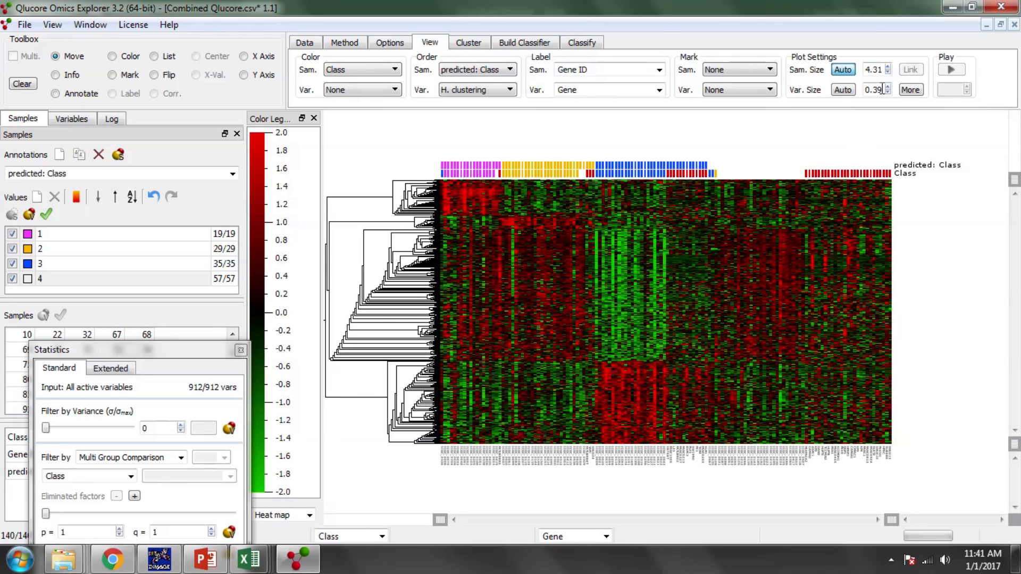
left_click(888, 67)
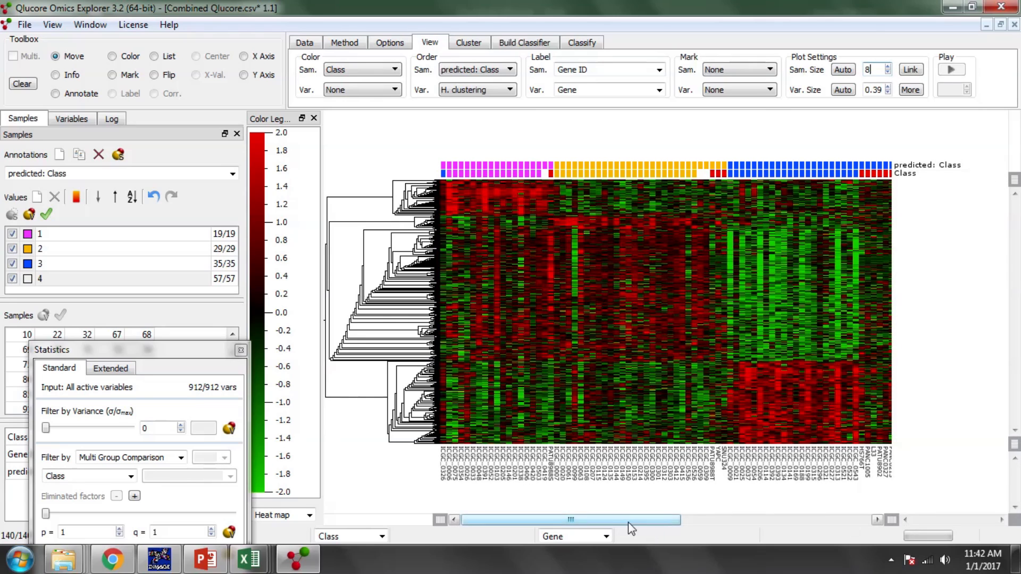
- Increase the heat map's sample size to 11 so the individual sample labels are easier to read
left_click_drag(627, 522, 627, 521)
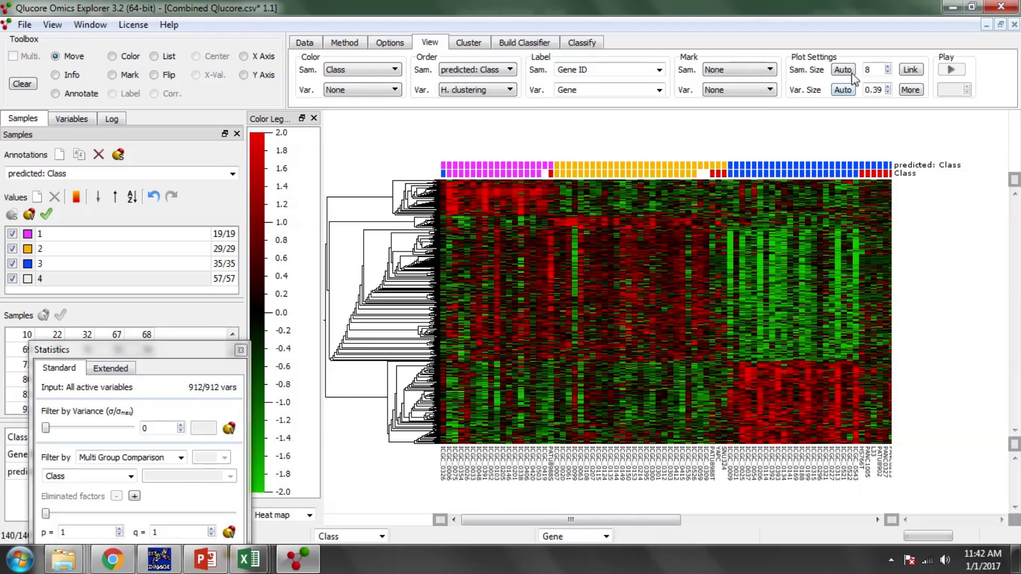
left_click(888, 67)
left_click(887, 67)
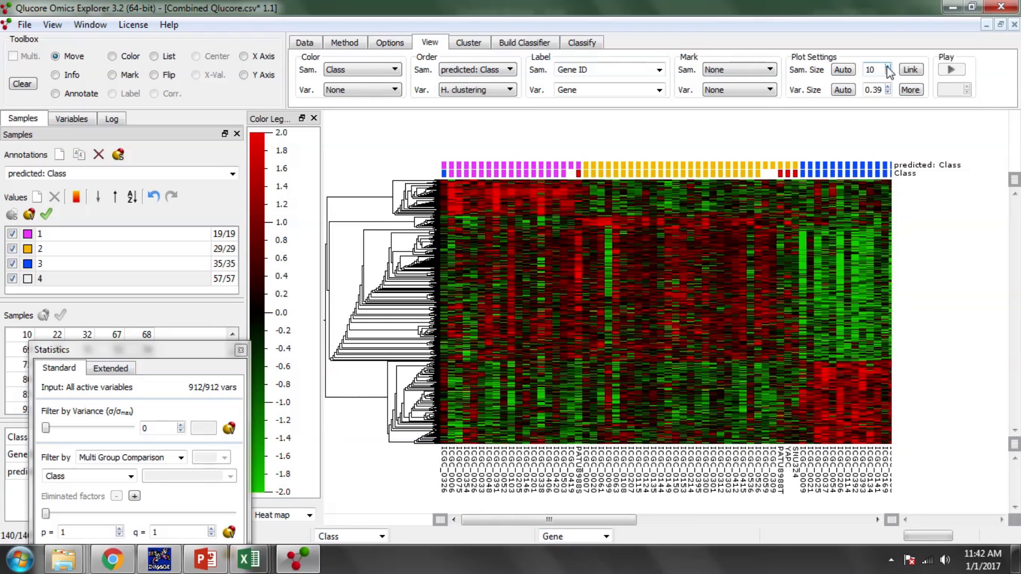
left_click(888, 67)
- Compare the predicted: Class and Class color bars across all heat map samples, including the CCLE cell lines
left_click_drag(468, 521, 511, 529)
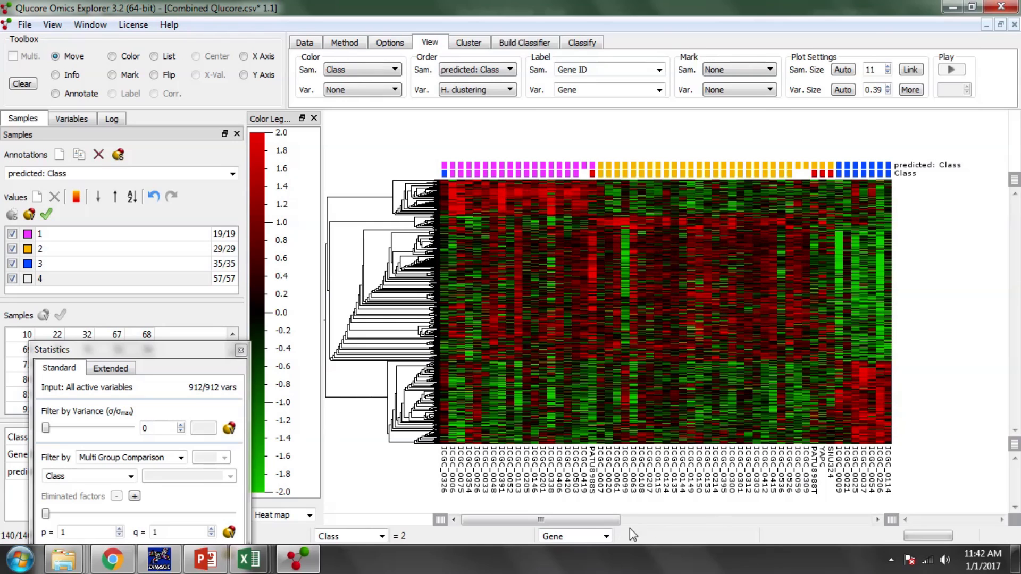
left_click(600, 521)
left_click_drag(600, 521, 632, 521)
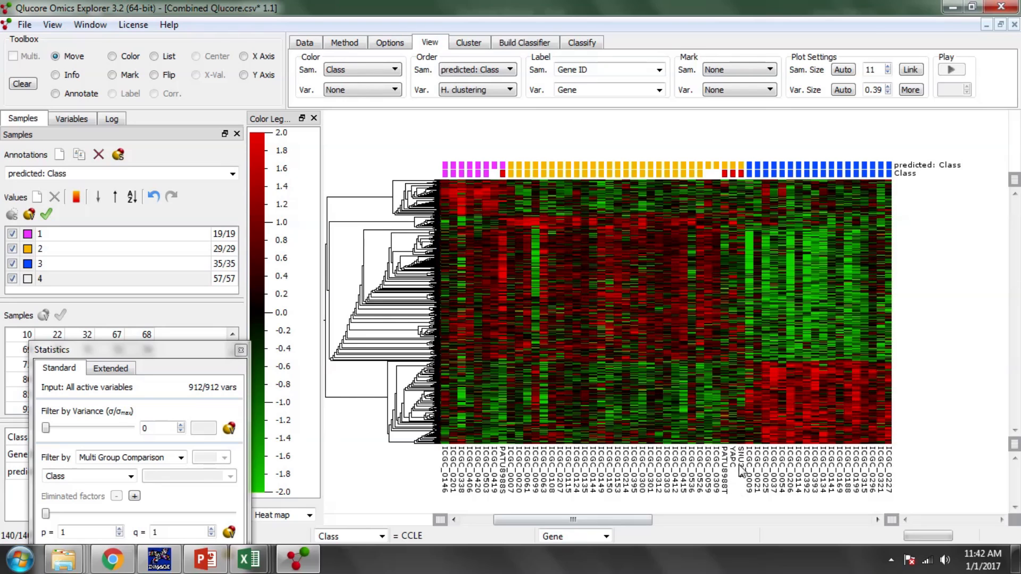
left_click_drag(605, 522, 707, 521)
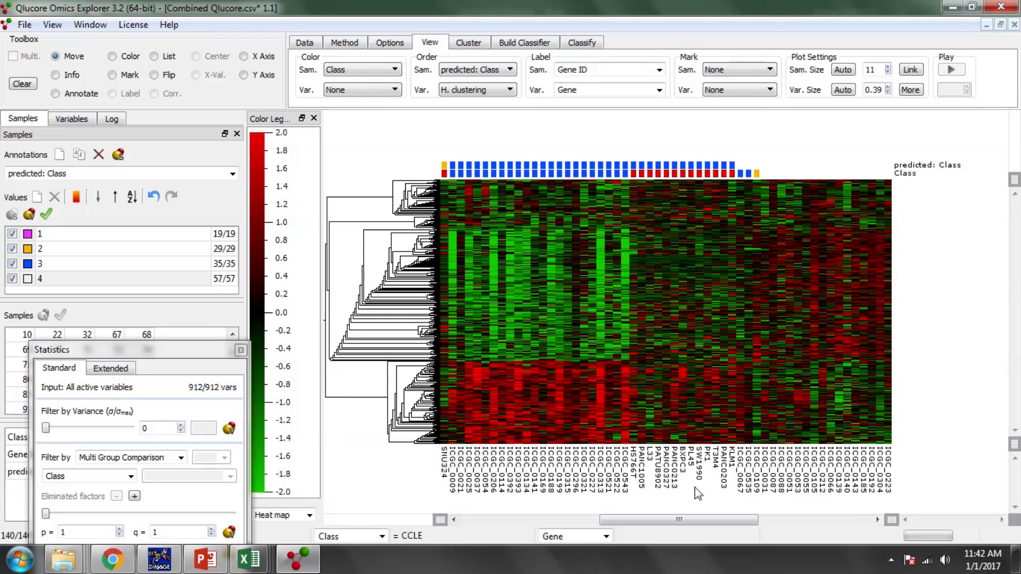
scroll(697, 494, "up", 1)
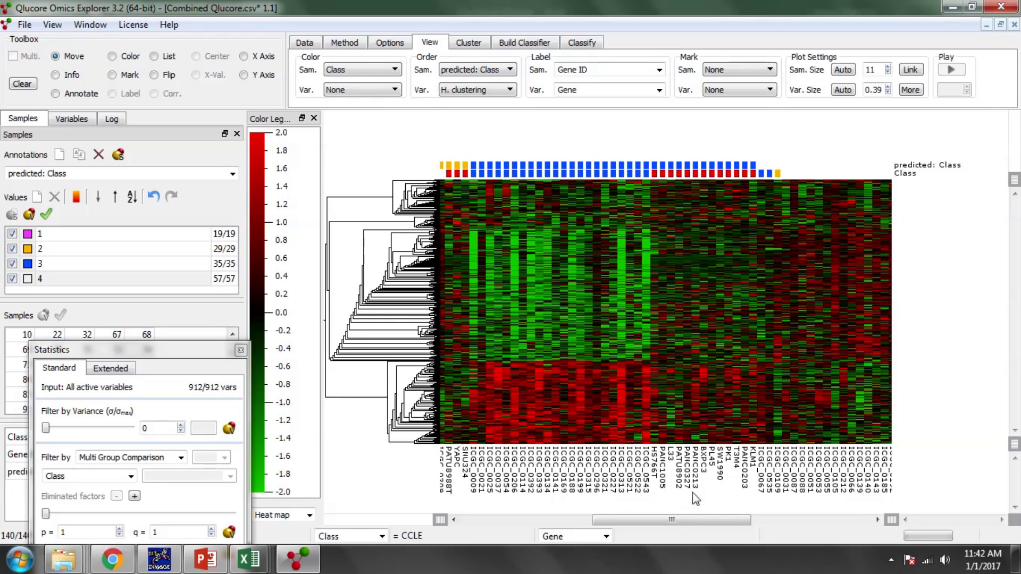
left_click_drag(701, 520, 846, 513)
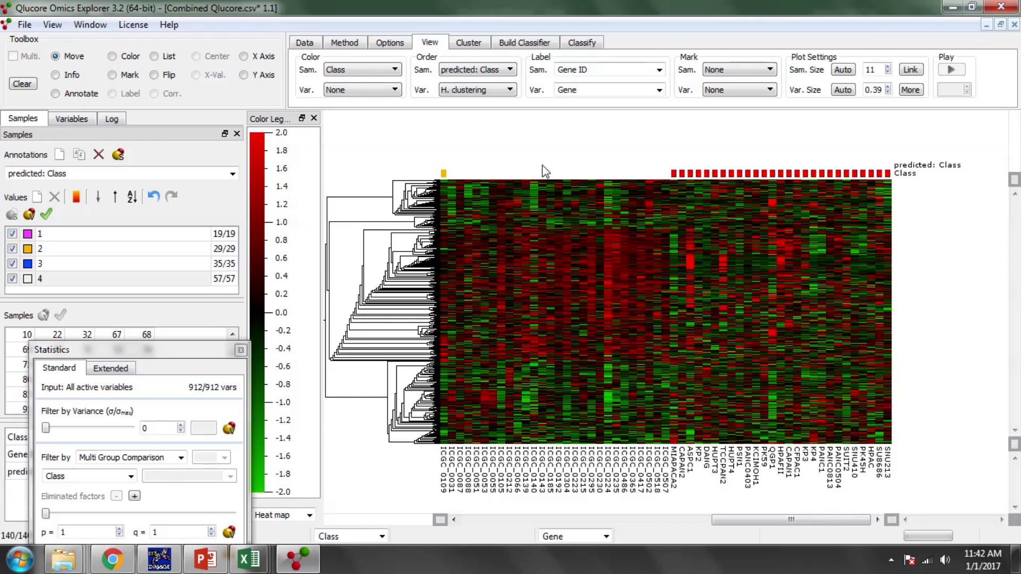
- Classify the samples with the SVM classifier using As Dataset normalization, and display the values of predicted: Class (1)
left_click(572, 43)
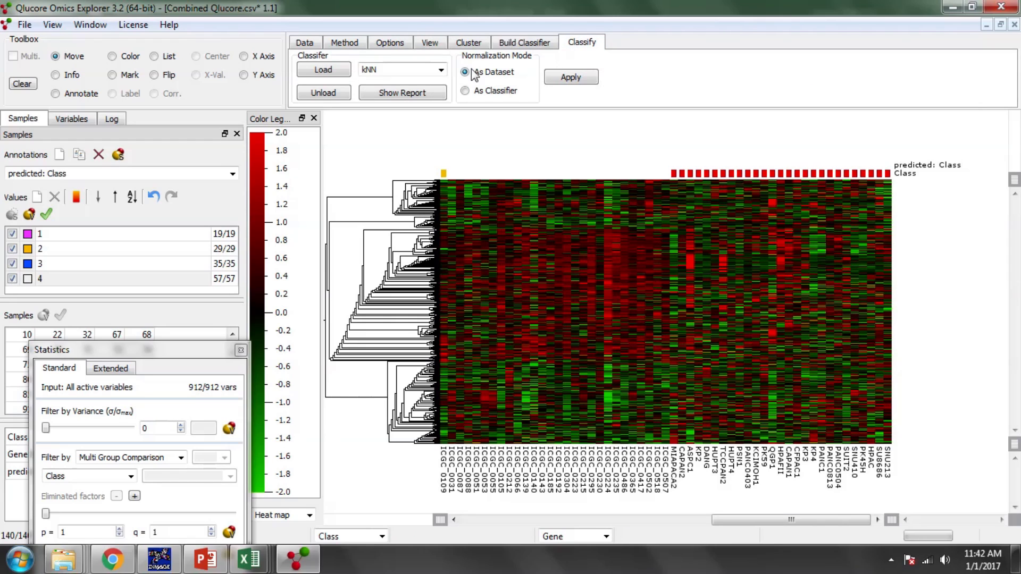
left_click(442, 71)
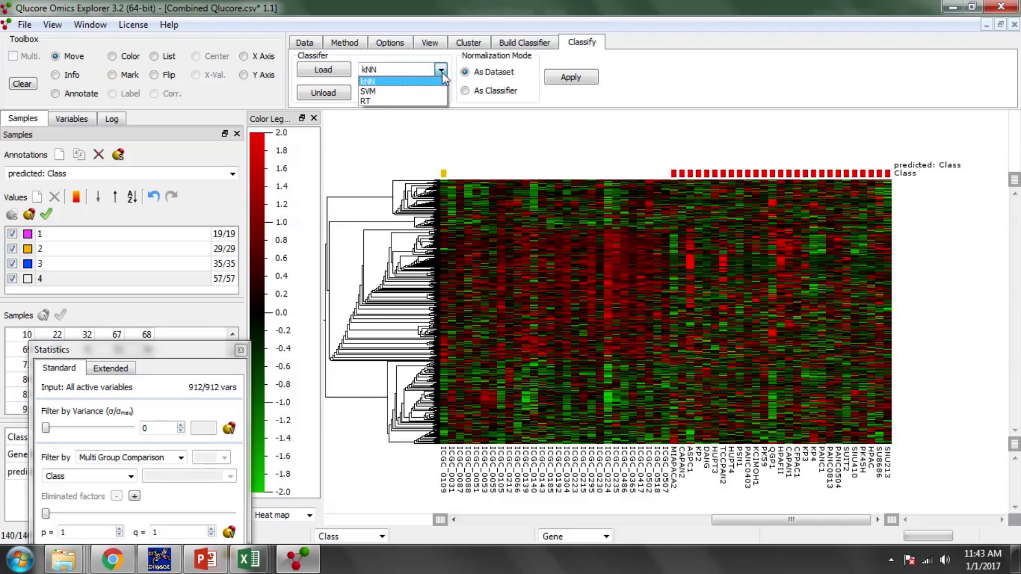
left_click(388, 91)
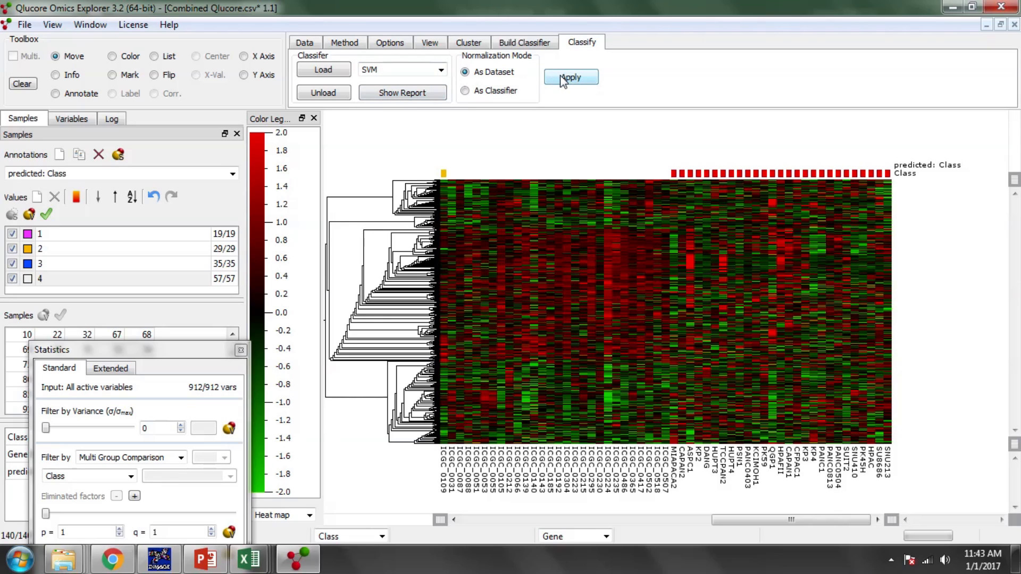
left_click(563, 78)
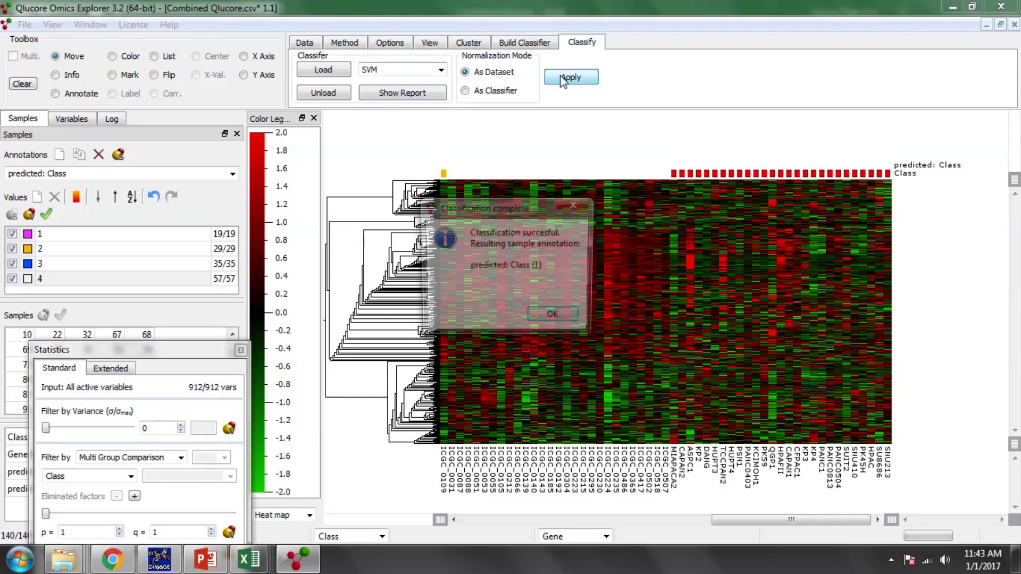
left_click(556, 318)
left_click(232, 174)
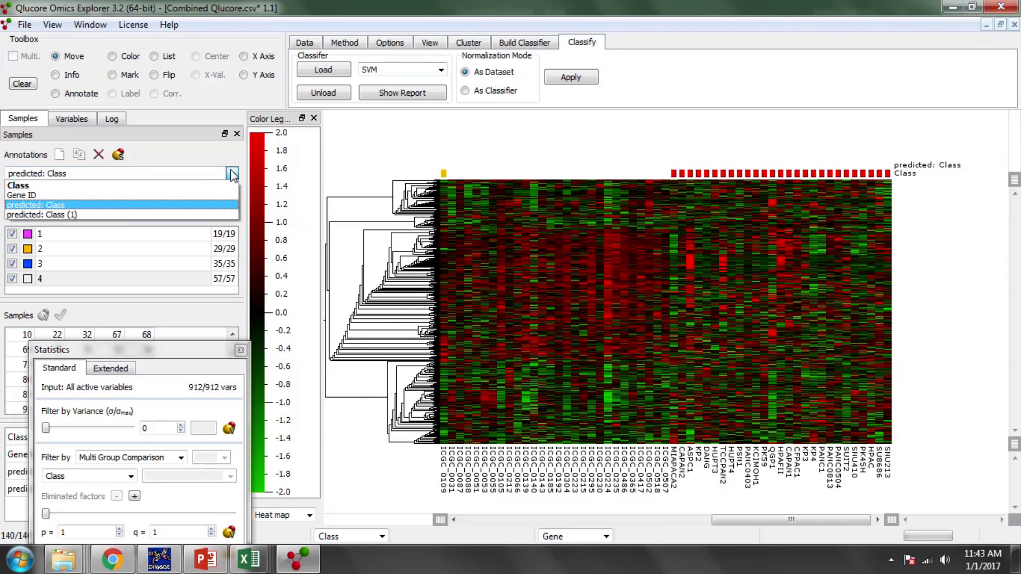
left_click(117, 215)
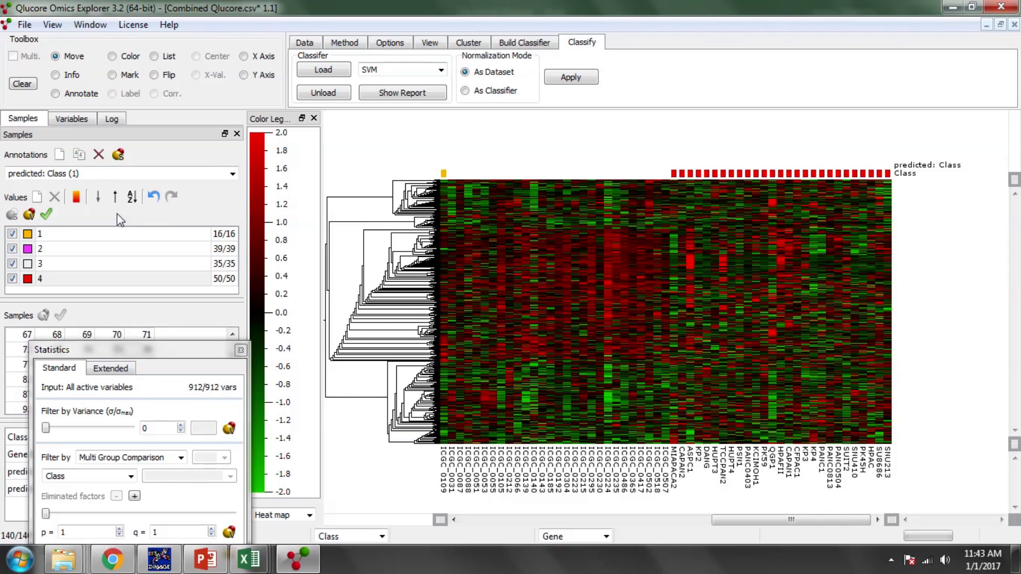
left_click_drag(775, 519, 822, 515)
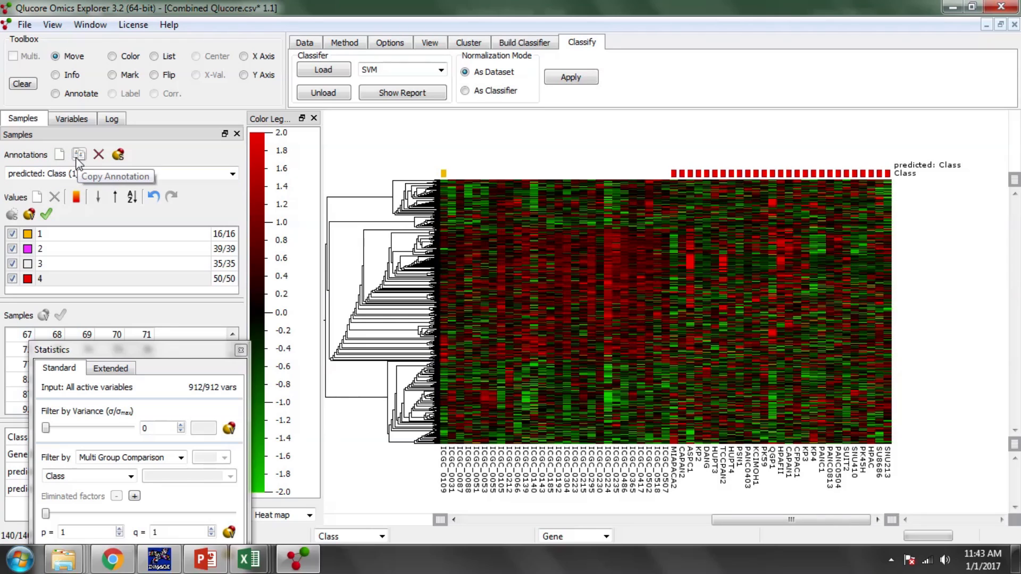
- Classify the samples with the RT classifier using As Dataset normalization, and check the list of sample annotations
left_click(232, 173)
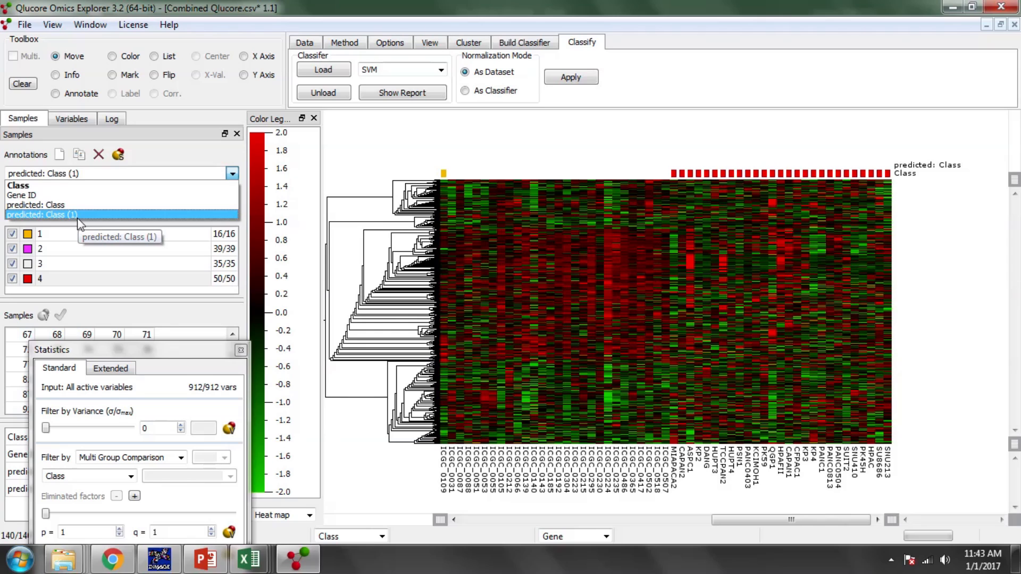
left_click(439, 71)
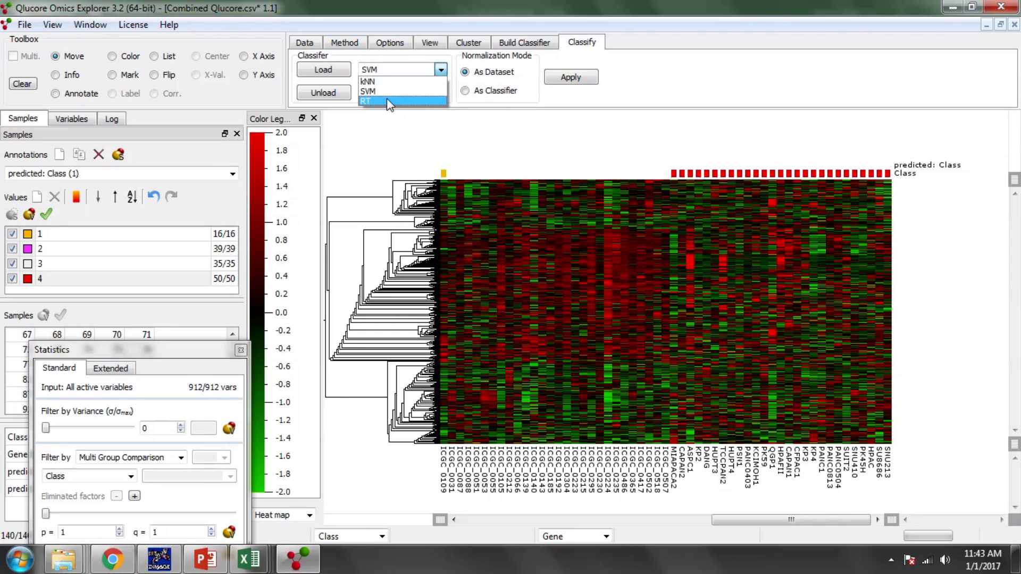
left_click(387, 99)
left_click(571, 78)
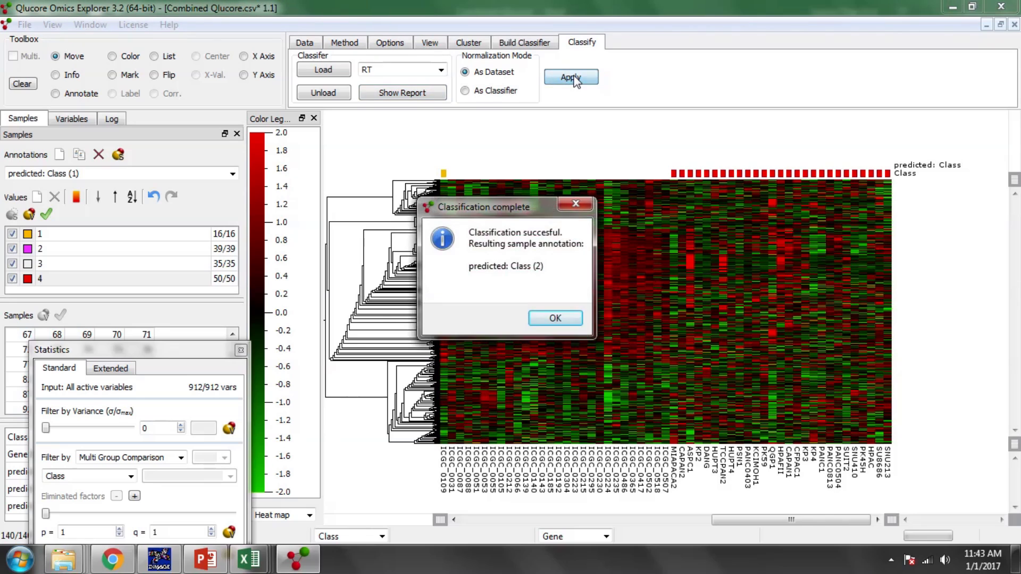
left_click(548, 319)
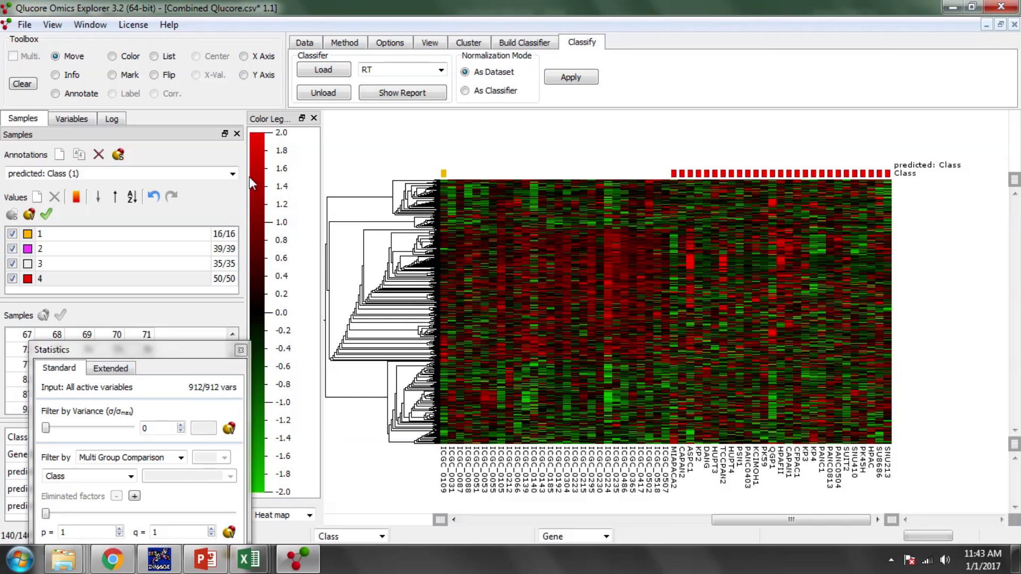
left_click(232, 173)
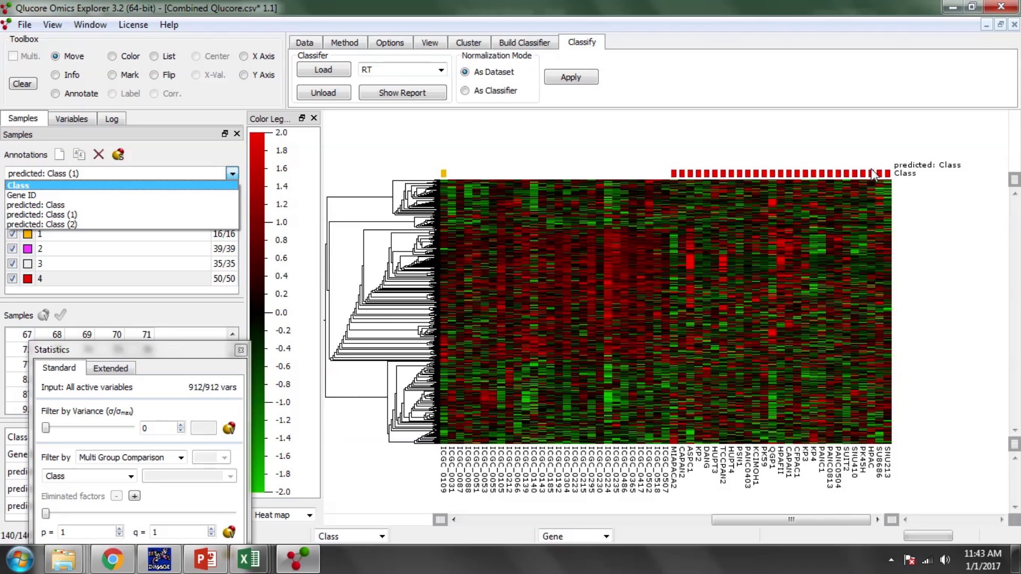
- Add predicted: Class (1) and predicted: Class (2) as additional sample color annotations on the heat map
left_click(418, 43)
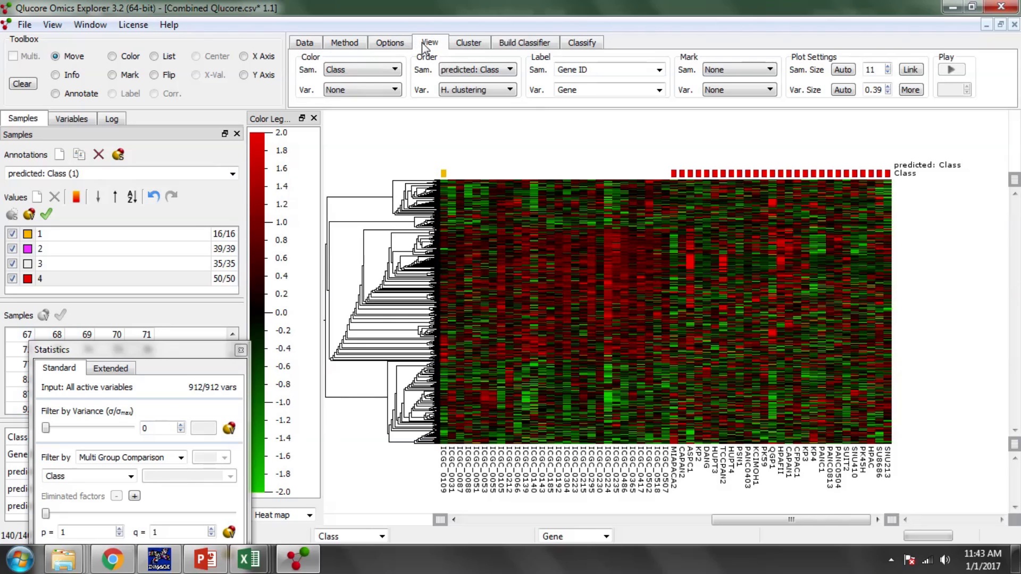
left_click(506, 74)
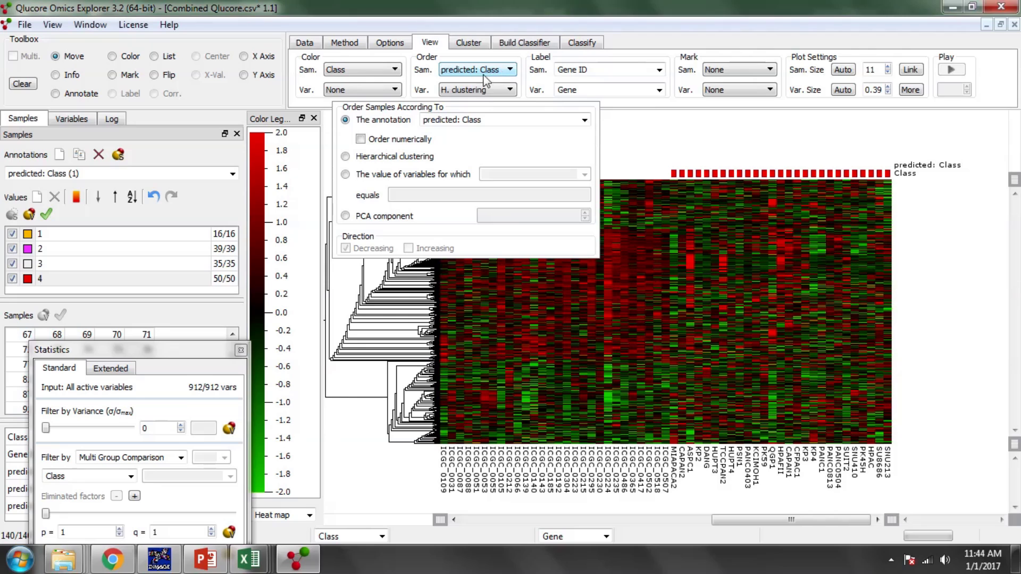
left_click(391, 88)
left_click(393, 70)
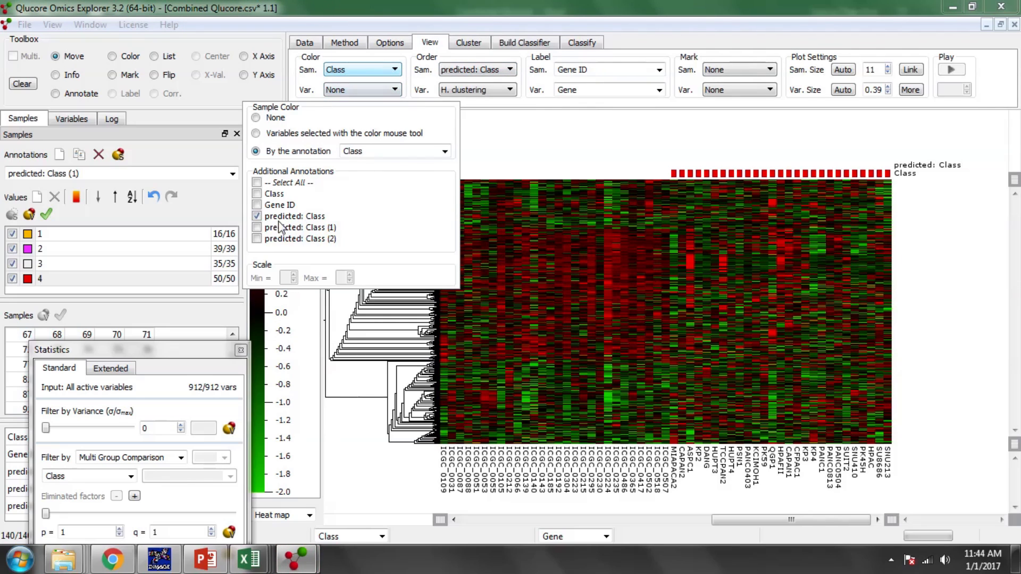
left_click(257, 228)
left_click(257, 239)
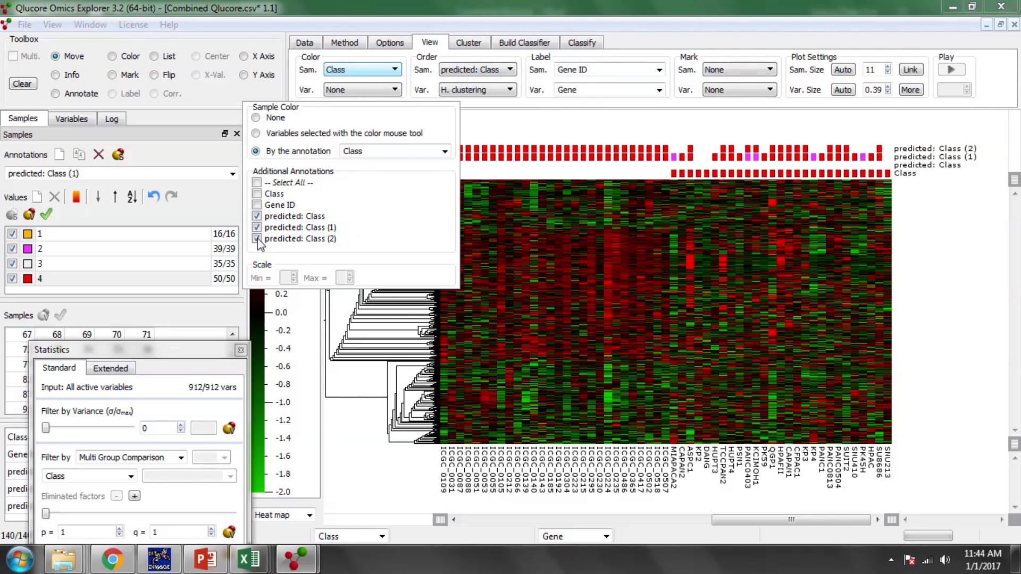
left_click(923, 327)
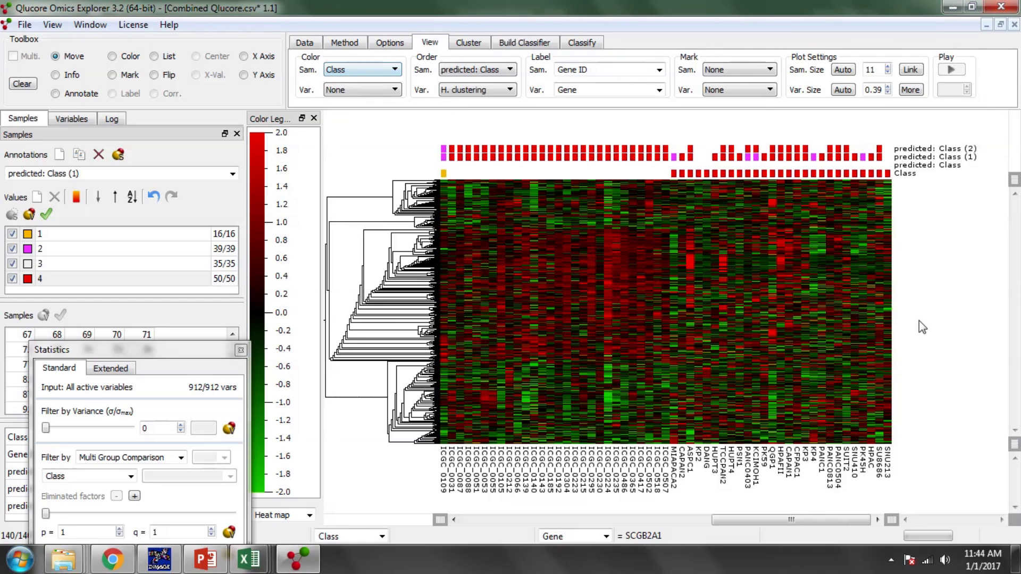
left_click_drag(801, 519, 539, 524)
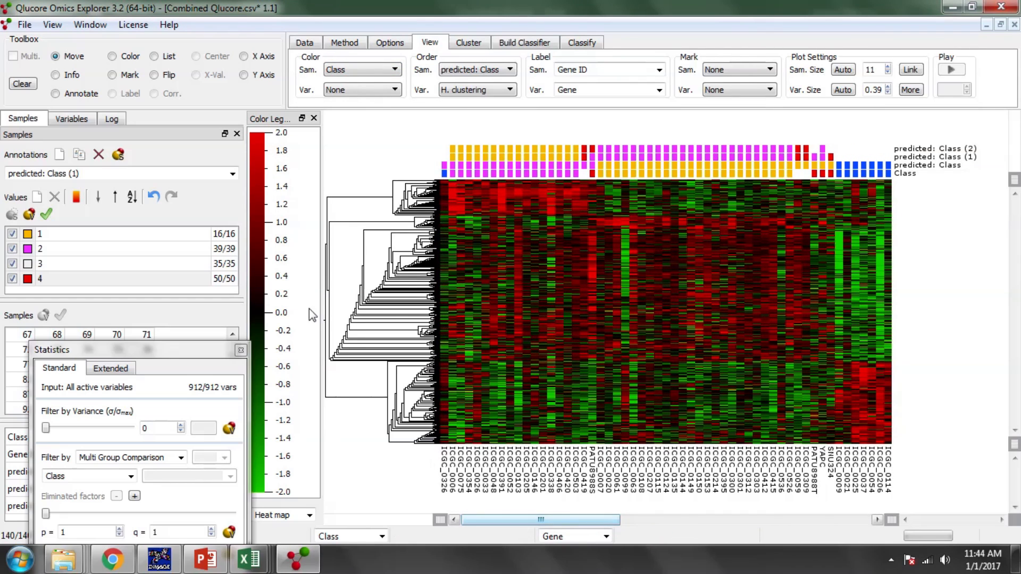
- Recolor class 1 of predicted: Class (1) magenta (#ff00ff) after comparing it with the colors of predicted: Class
left_click(232, 173)
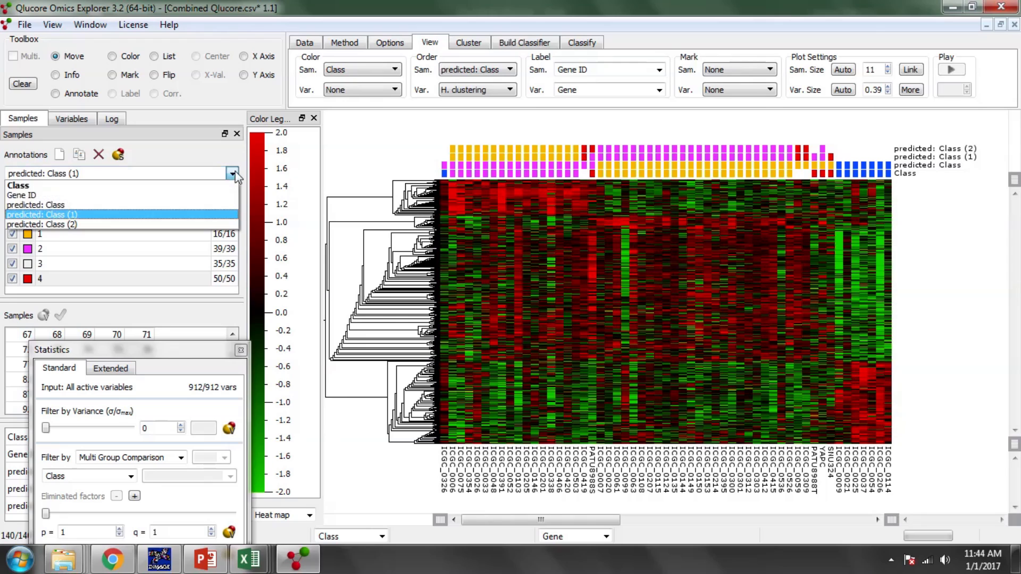
left_click(91, 214)
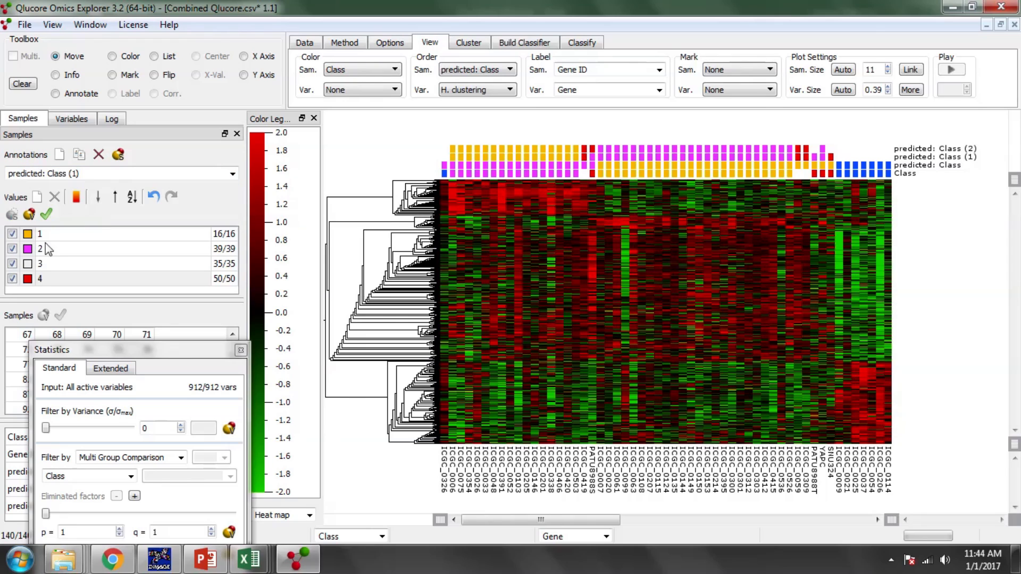
left_click(232, 173)
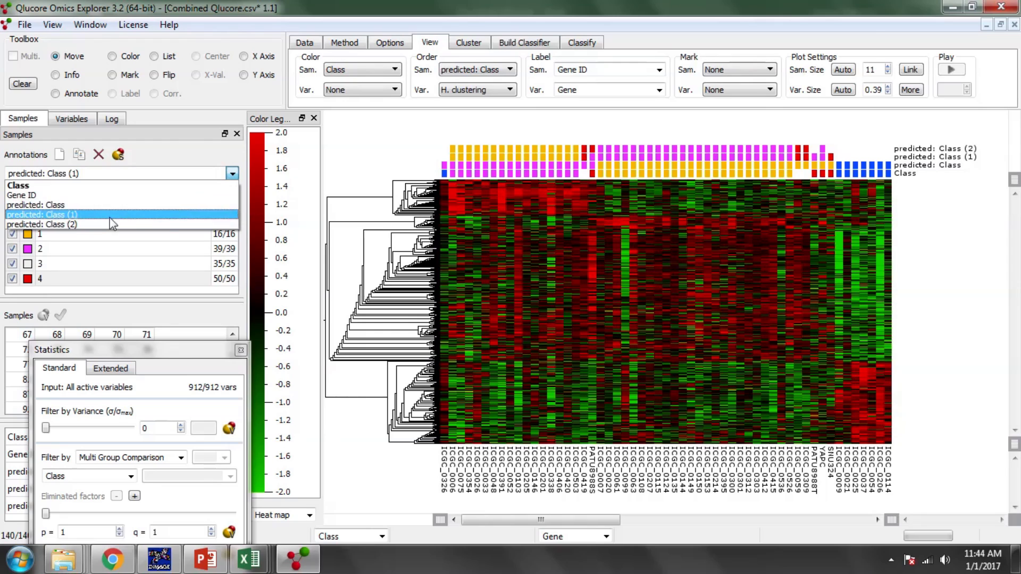
left_click(65, 206)
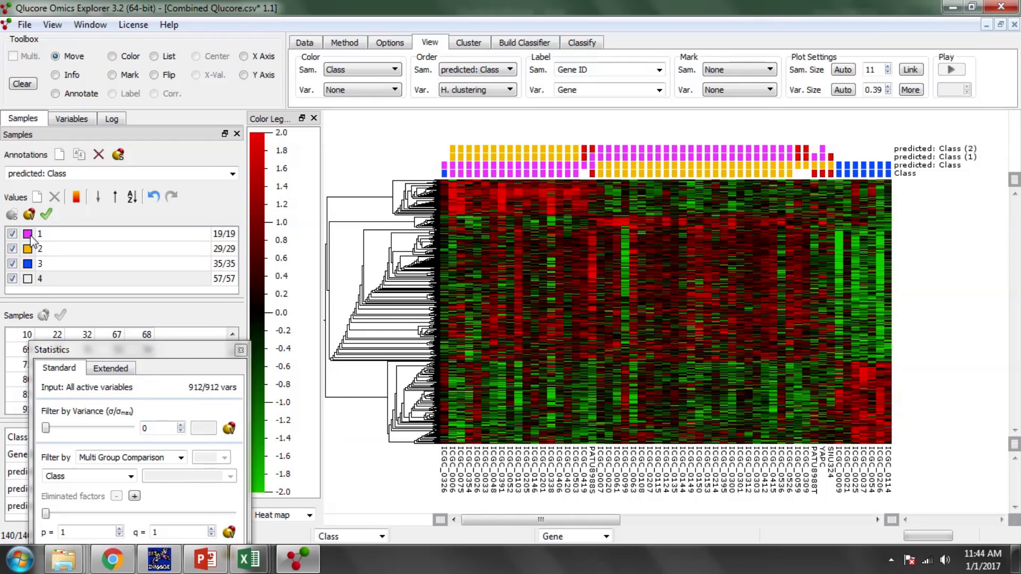
left_click(232, 174)
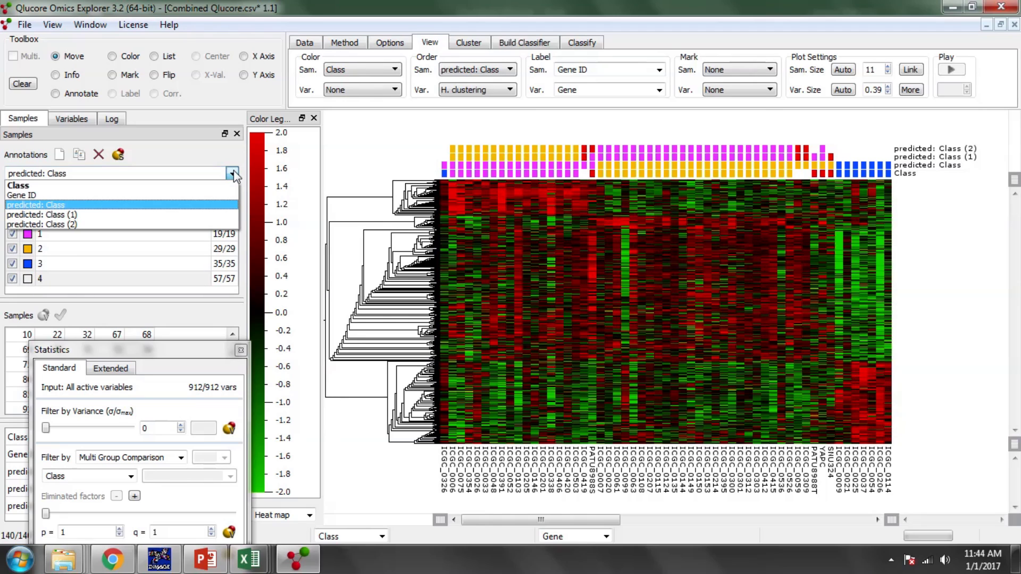
left_click(94, 216)
left_click(27, 234)
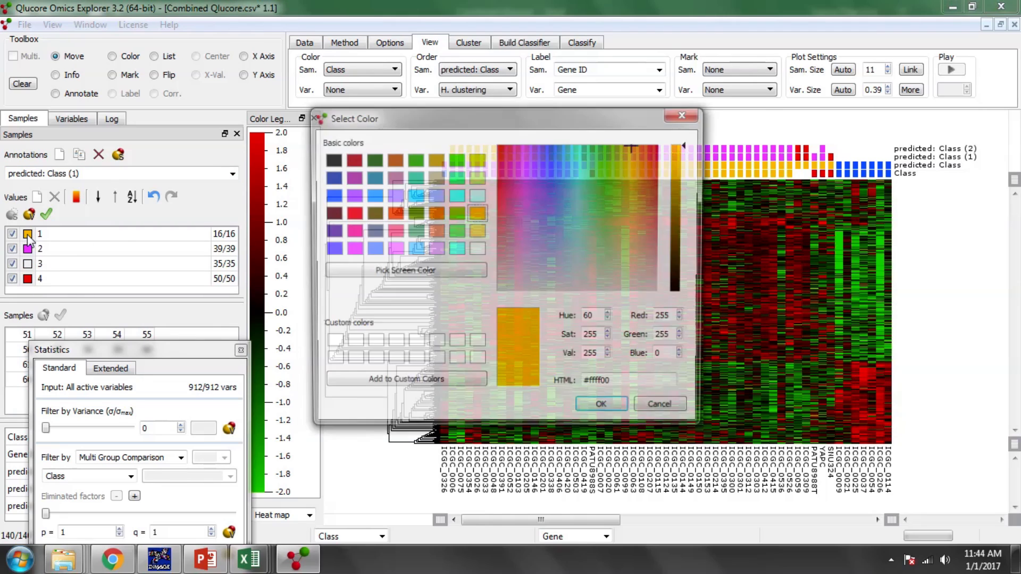
left_click(353, 248)
left_click(604, 409)
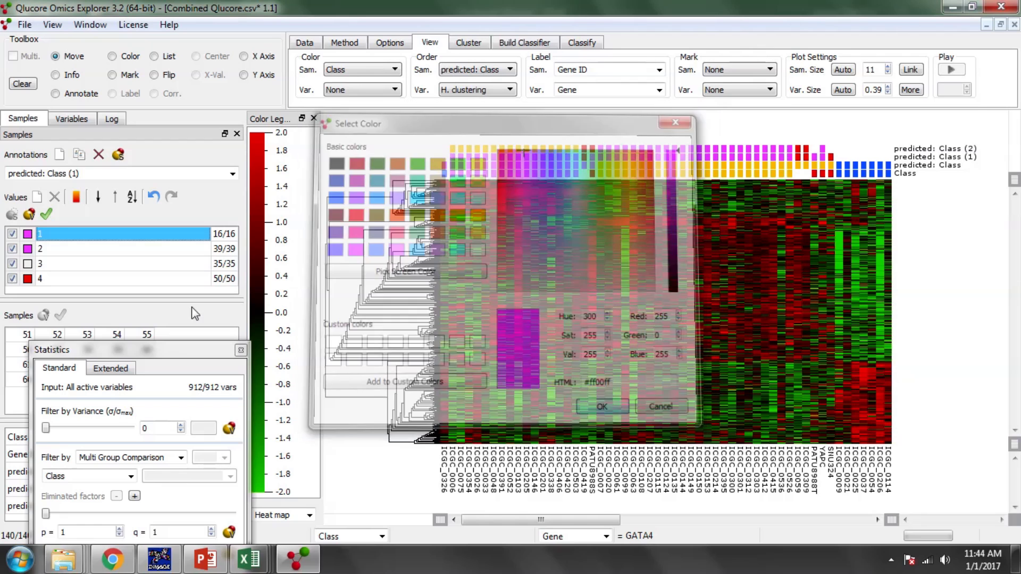
- Recolor class 2 of predicted: Class (1) yellow (#ffff00) and class 3 blue (#0000ff)
left_click(27, 248)
left_click(476, 212)
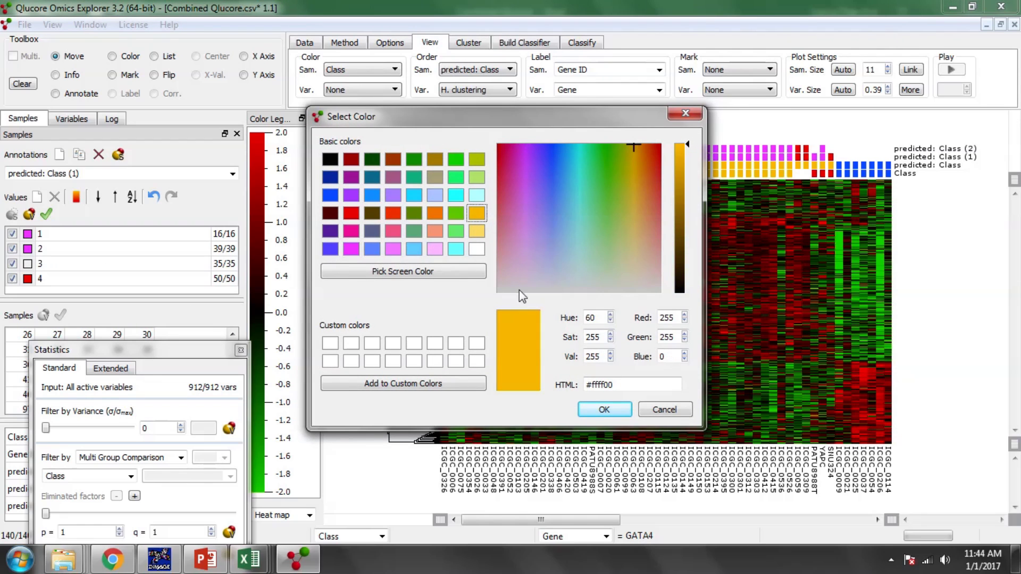
left_click(599, 412)
left_click(27, 263)
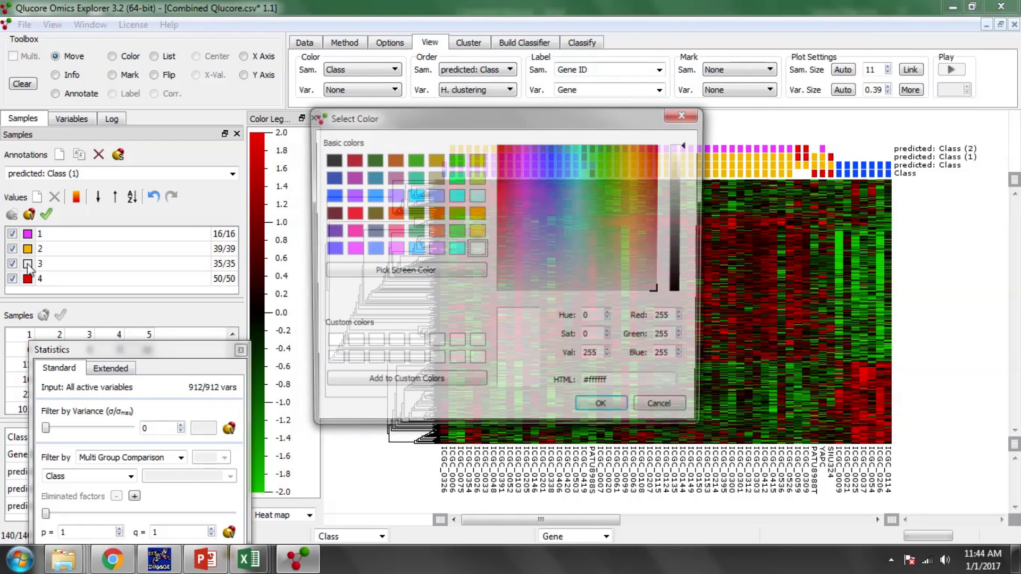
left_click(330, 196)
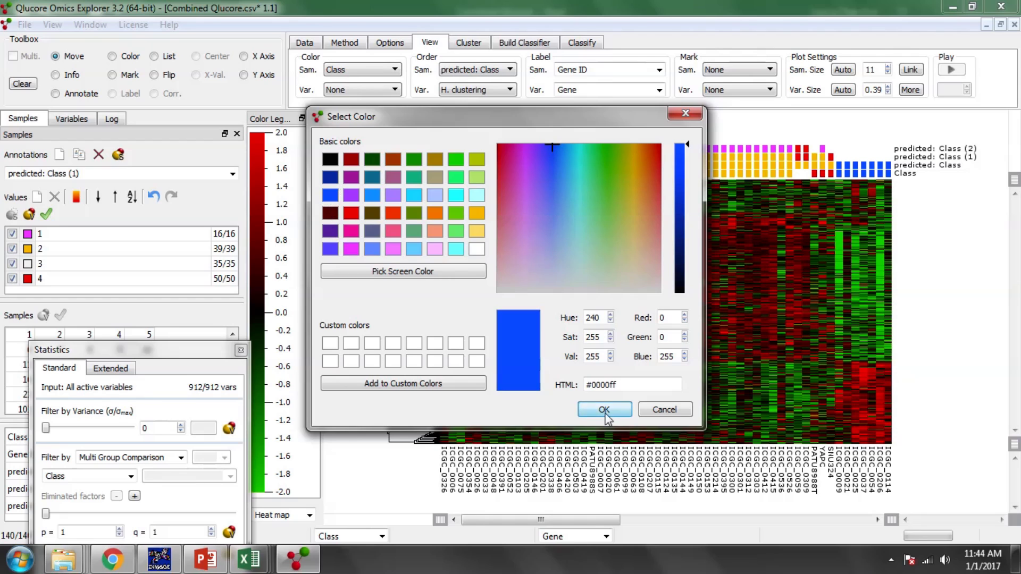
left_click(605, 409)
- Recolor class 4 of predicted: Class (1) white
left_click(26, 280)
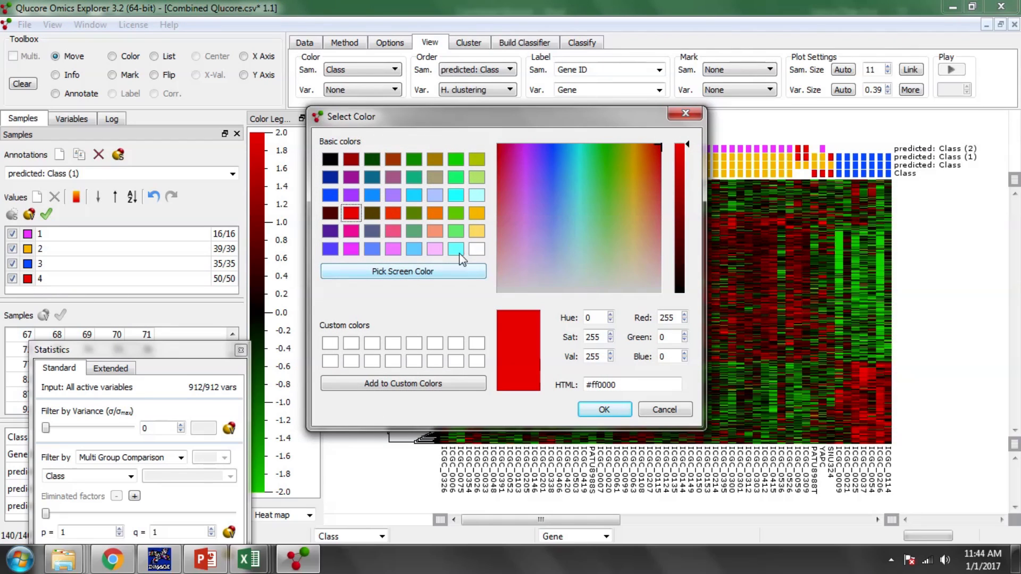
left_click(477, 249)
left_click(602, 410)
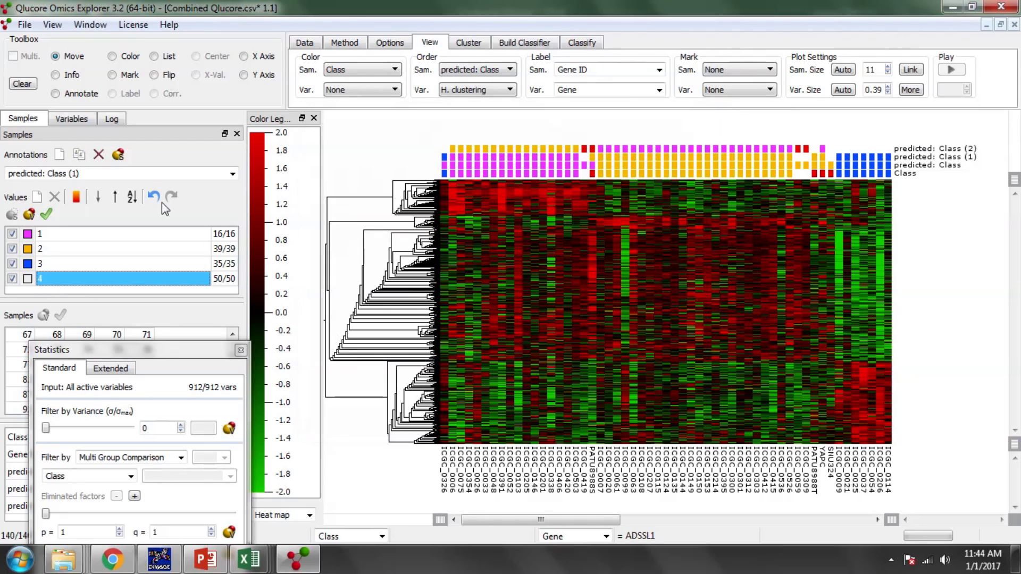
- For the predicted: Class (2) annotation, recolor class 1 magenta (#ff00ff) and class 2 yellow
left_click(232, 174)
left_click(91, 224)
left_click(27, 234)
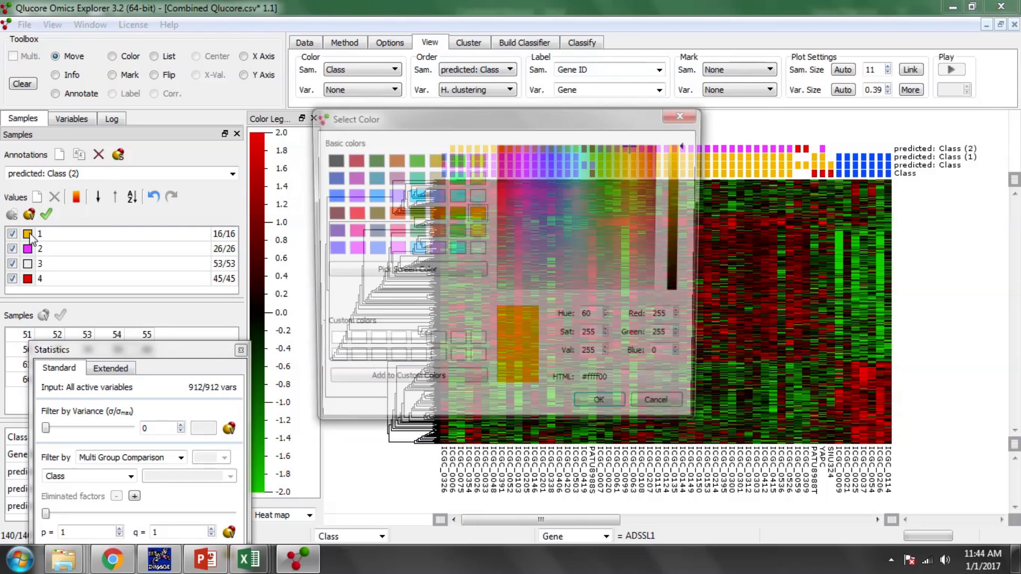
left_click(351, 249)
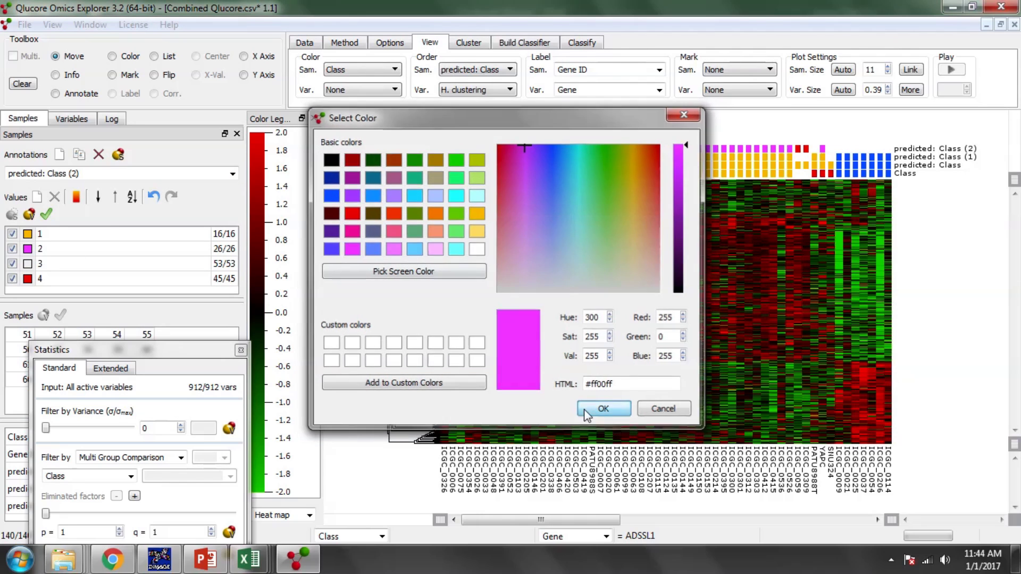
left_click(604, 409)
double_click(58, 248)
left_click(27, 249)
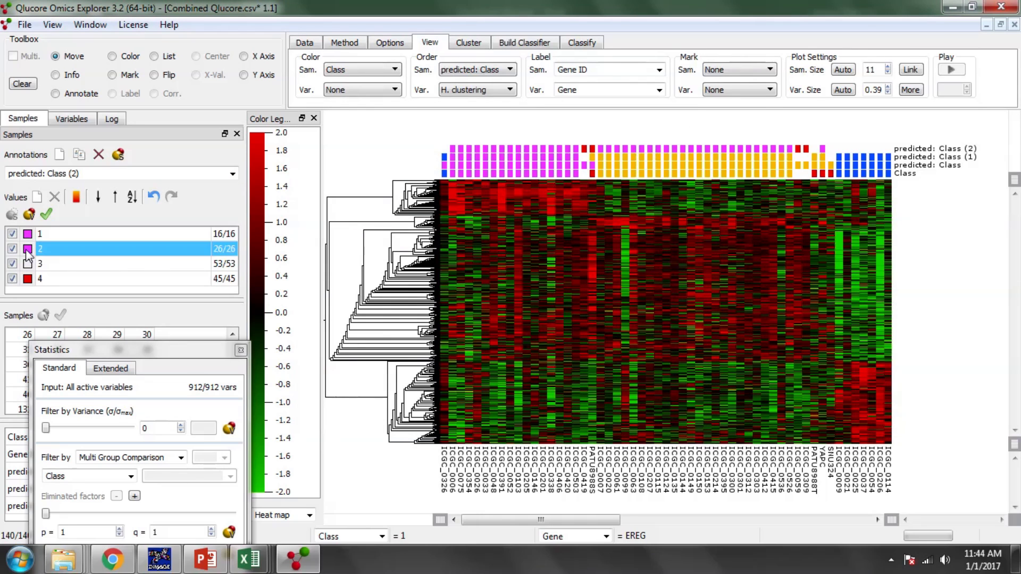
left_click(477, 215)
left_click(590, 409)
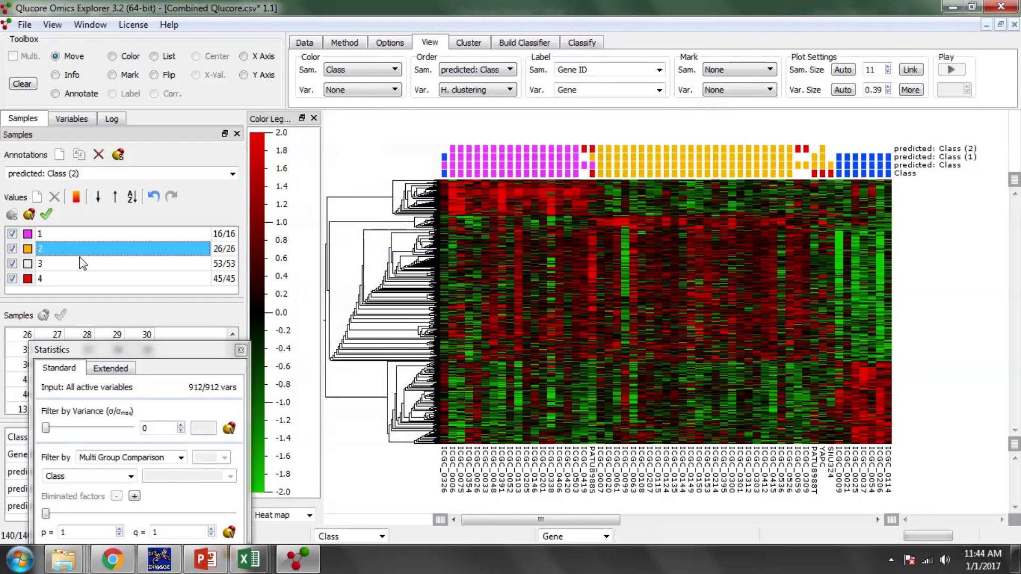
- Recolor class 3 of predicted: Class (2) blue (#0000ff) and class 4 white
left_click(27, 263)
left_click(330, 195)
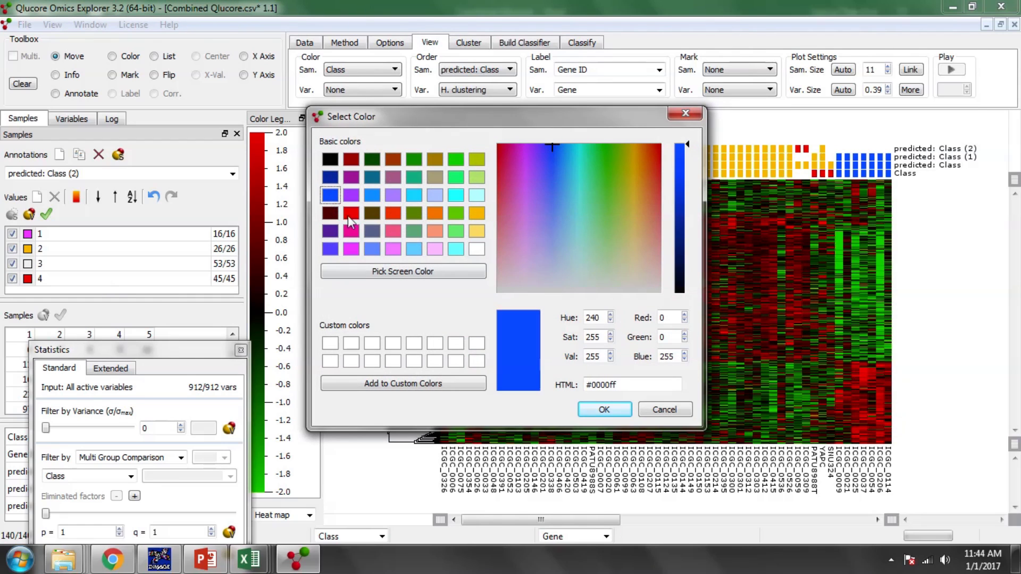
left_click(604, 410)
left_click(27, 278)
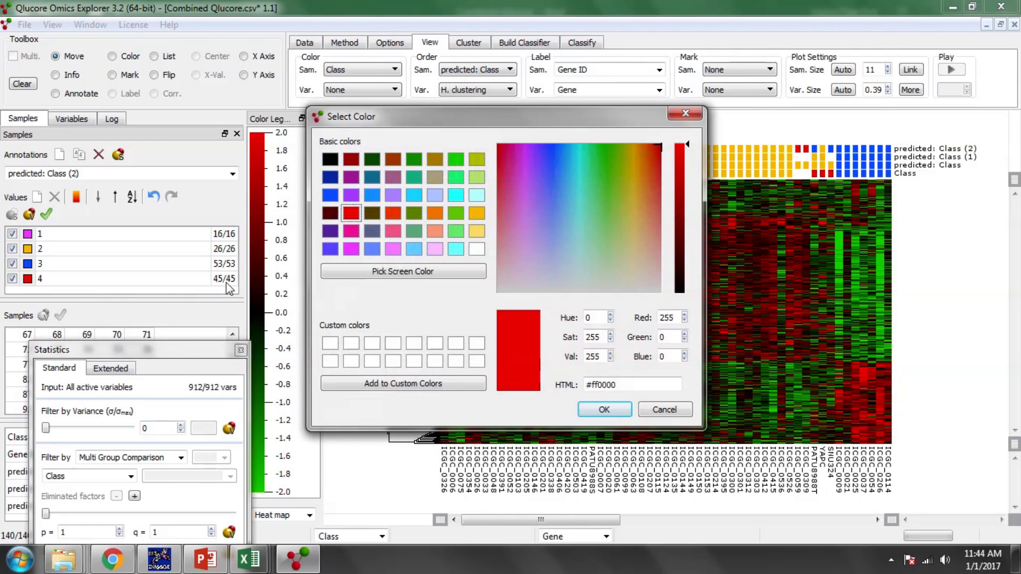
left_click(477, 249)
left_click(591, 411)
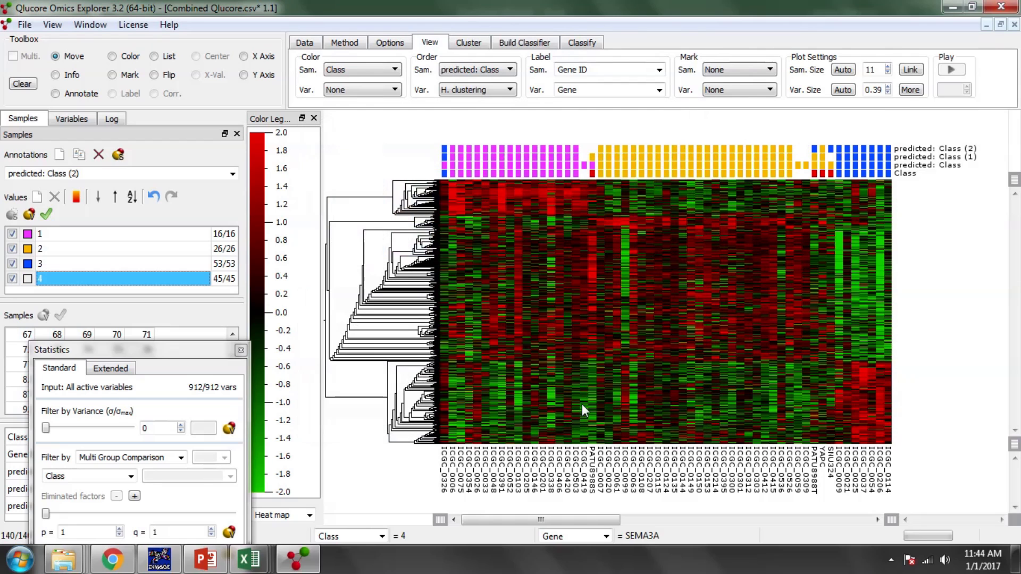
- Set the sample size to automatic so all samples fit, and widen the heat map into the dendrogram's space
left_click(843, 69)
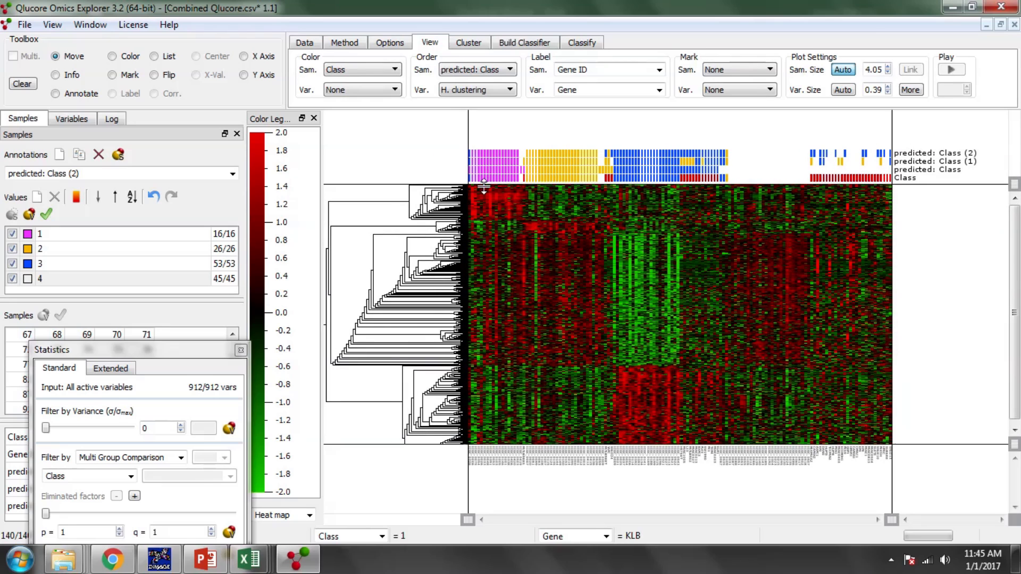
left_click_drag(468, 210, 368, 210)
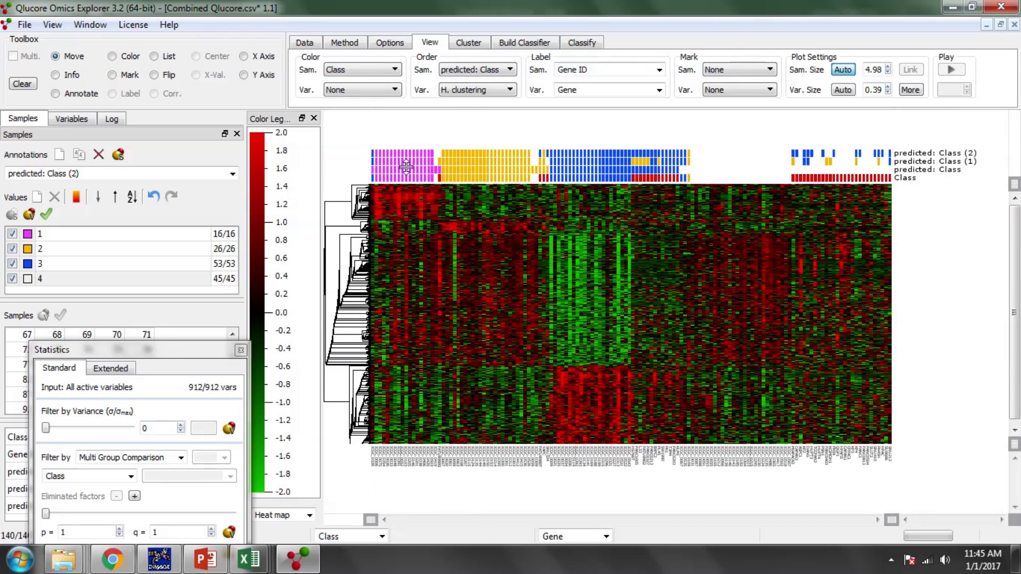